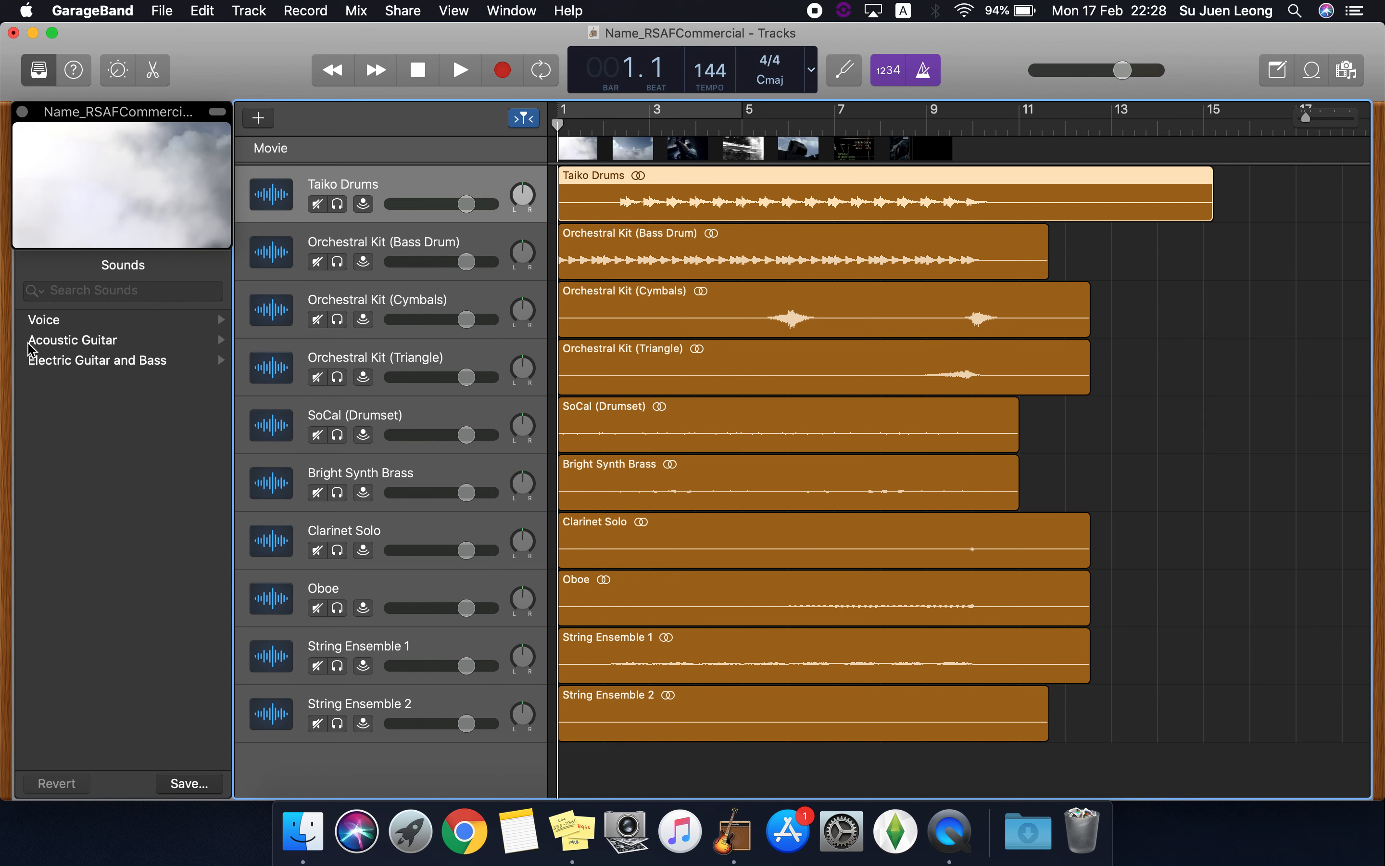
# - Play the project with its movie from the beginning and stop playback around bar 5
pyautogui.moveTo(109, 198)
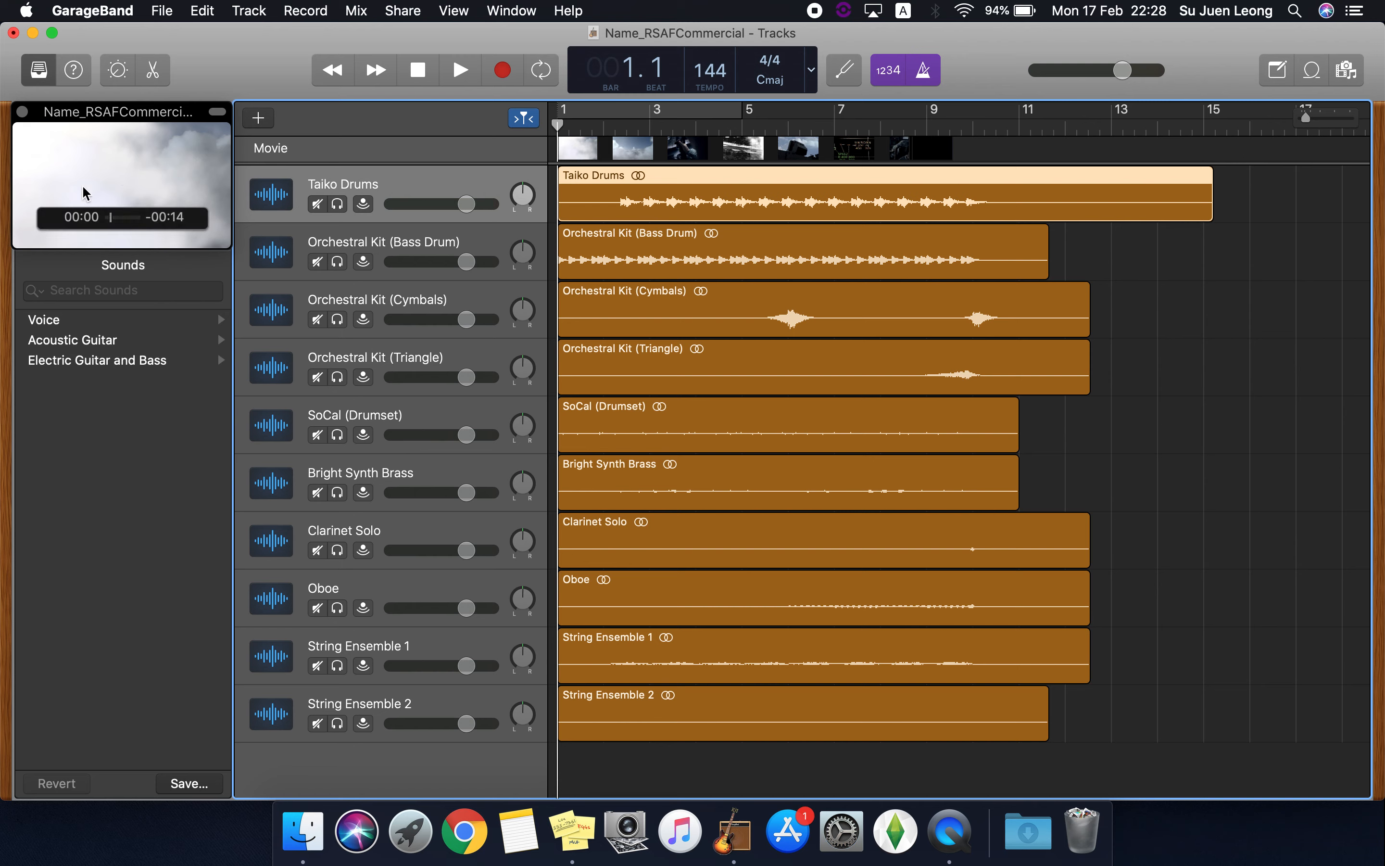
pyautogui.press('space')
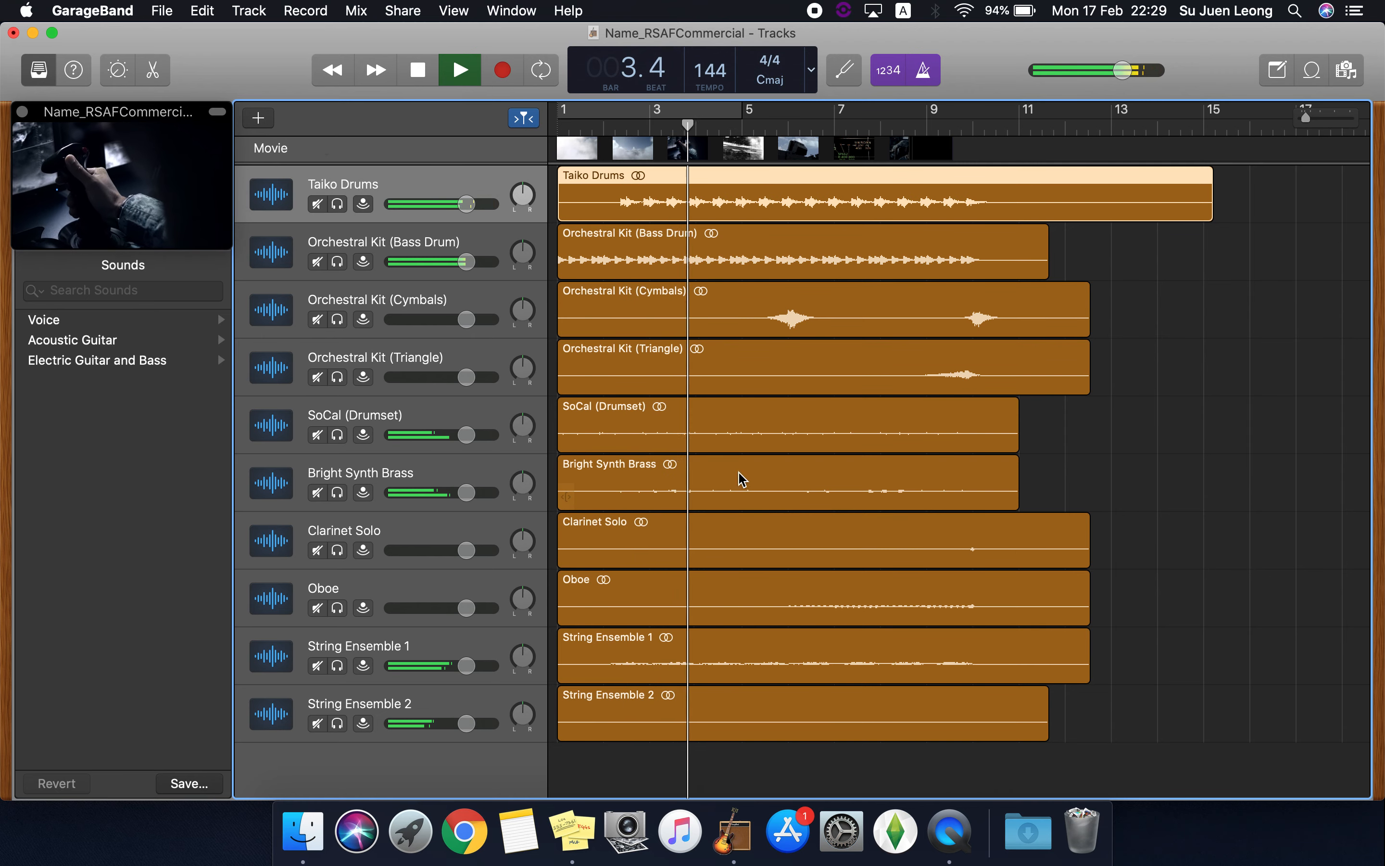
pyautogui.moveTo(138, 169)
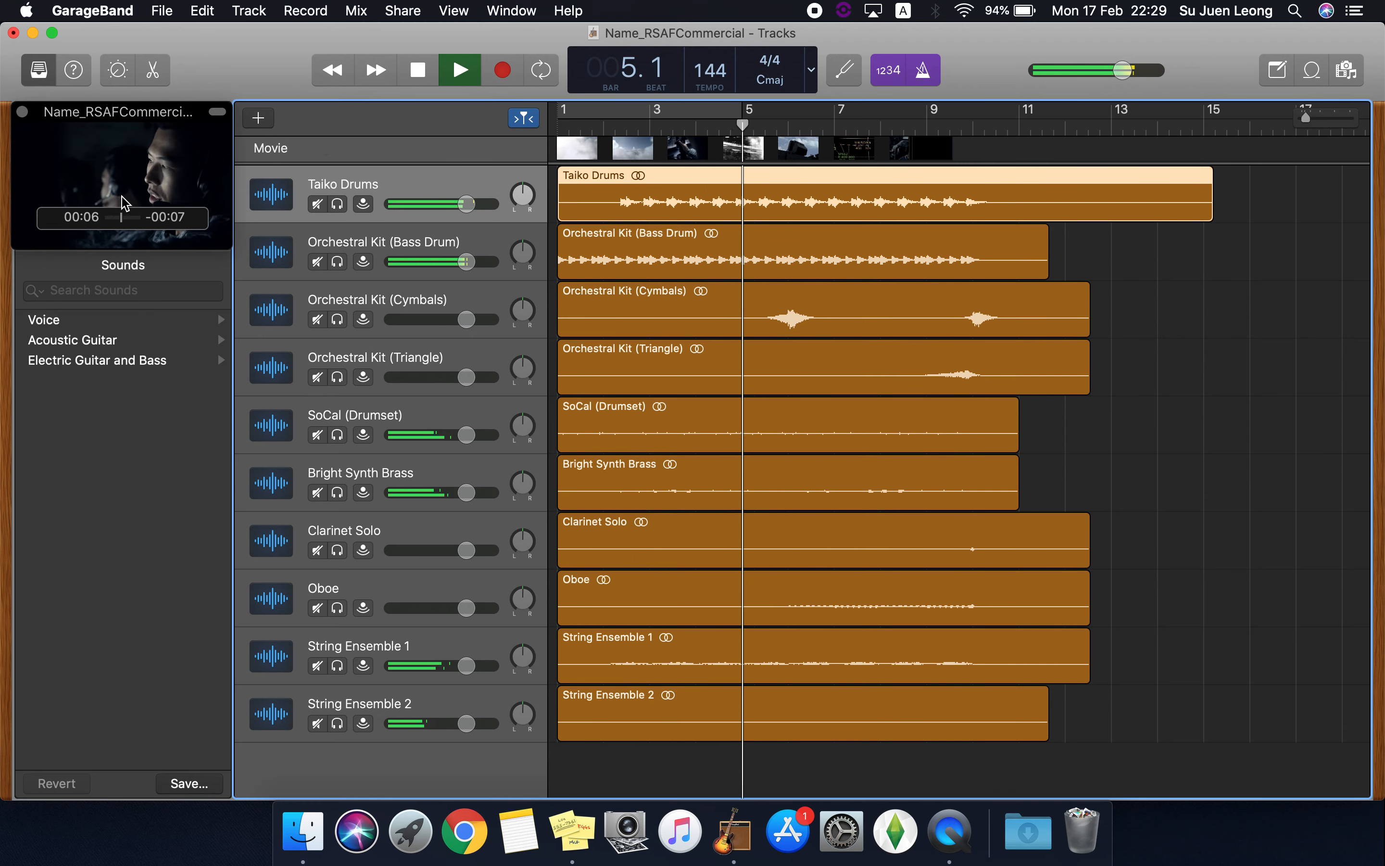
pyautogui.press('space')
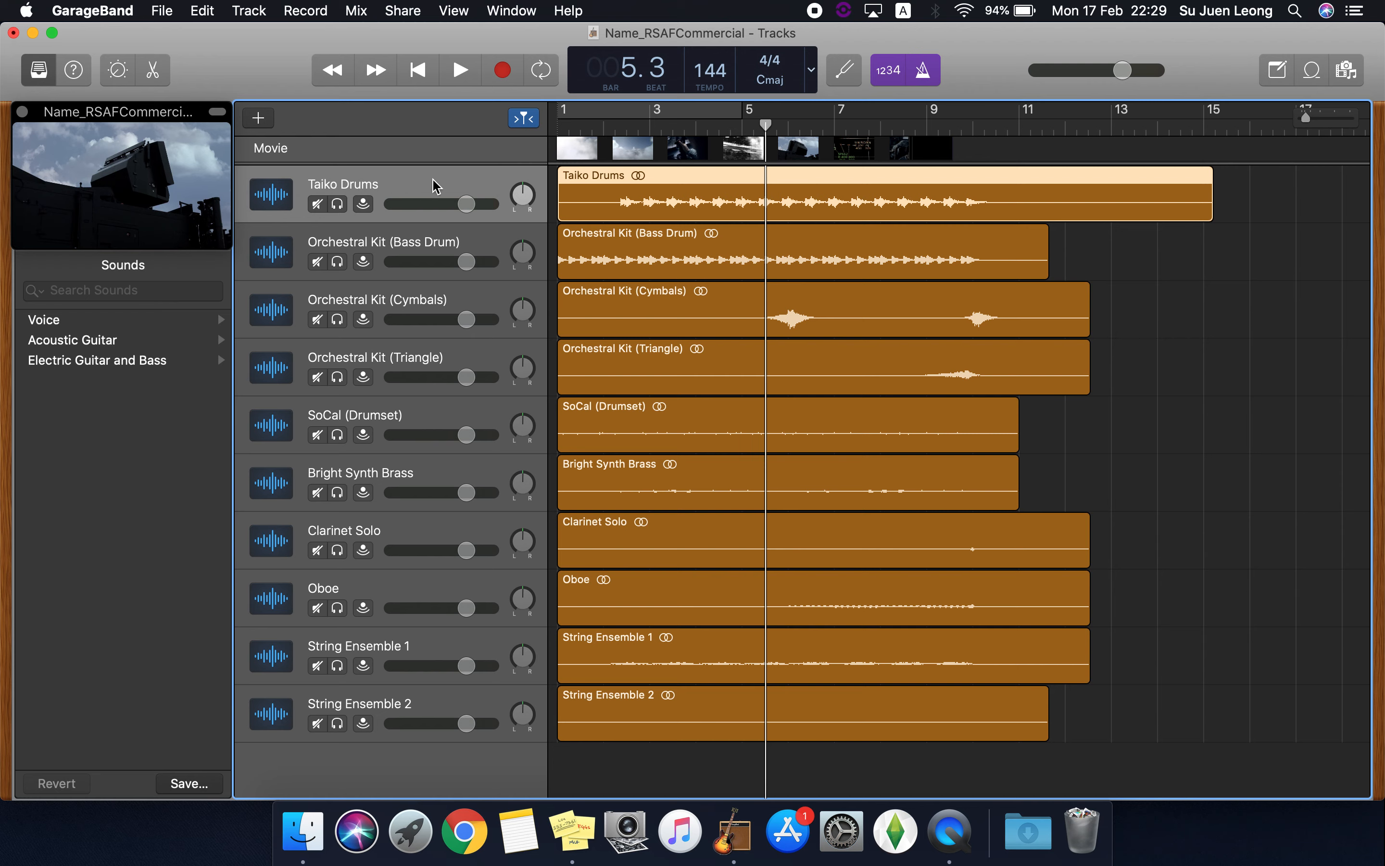
# - Add a software instrument track directly below the Taiko Drums audio track
pyautogui.press('Down')
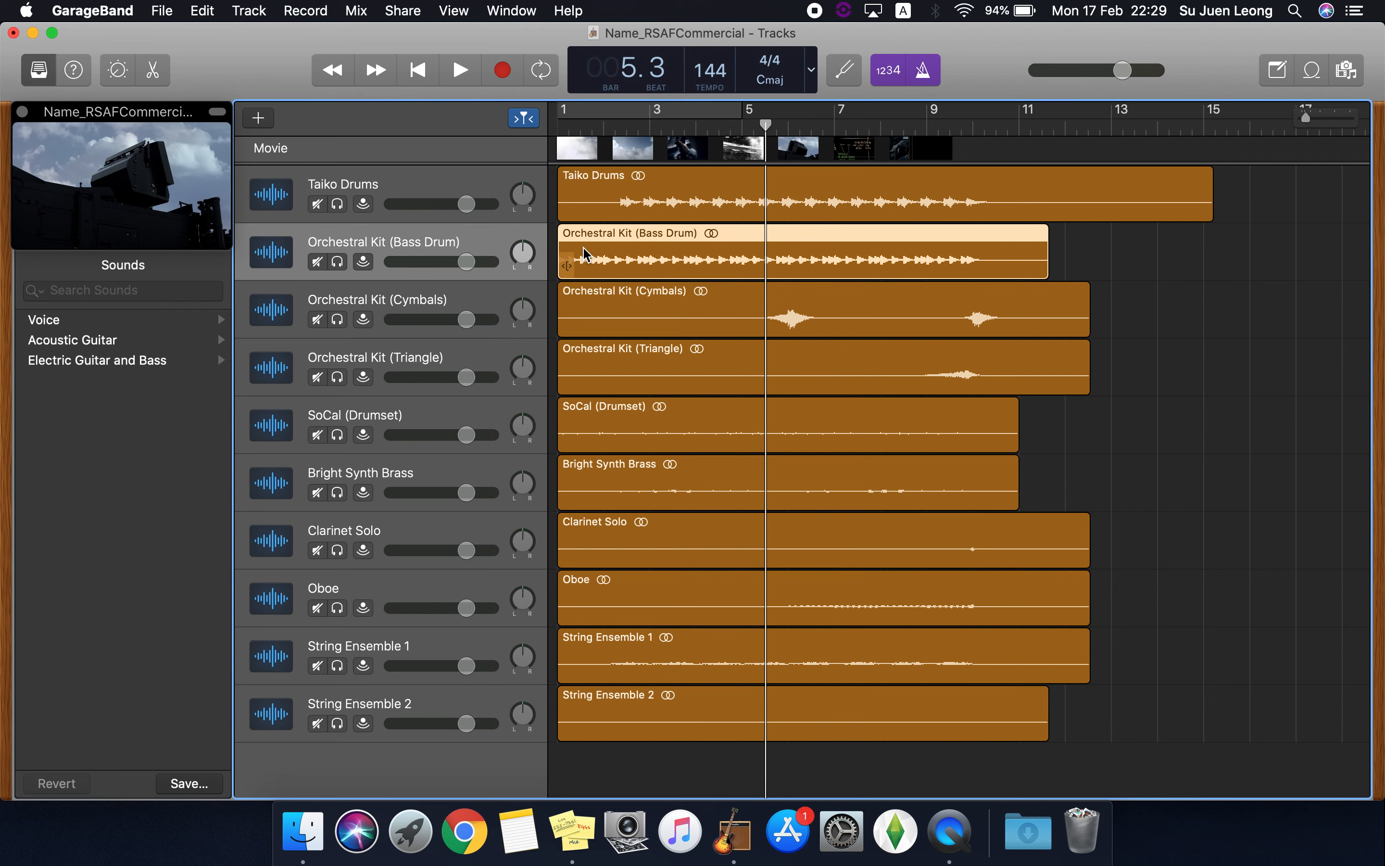
pyautogui.click(435, 189)
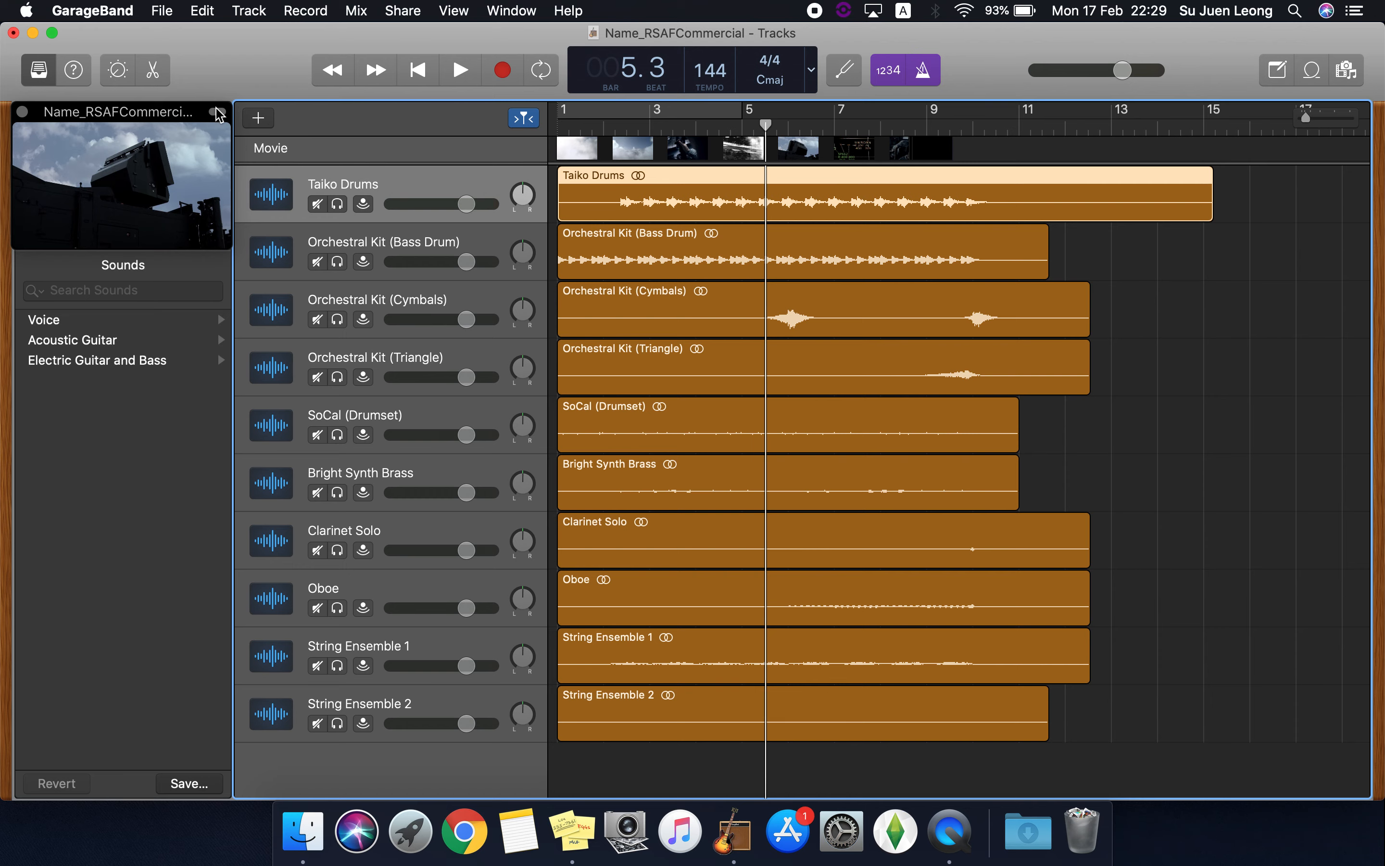
pyautogui.click(260, 120)
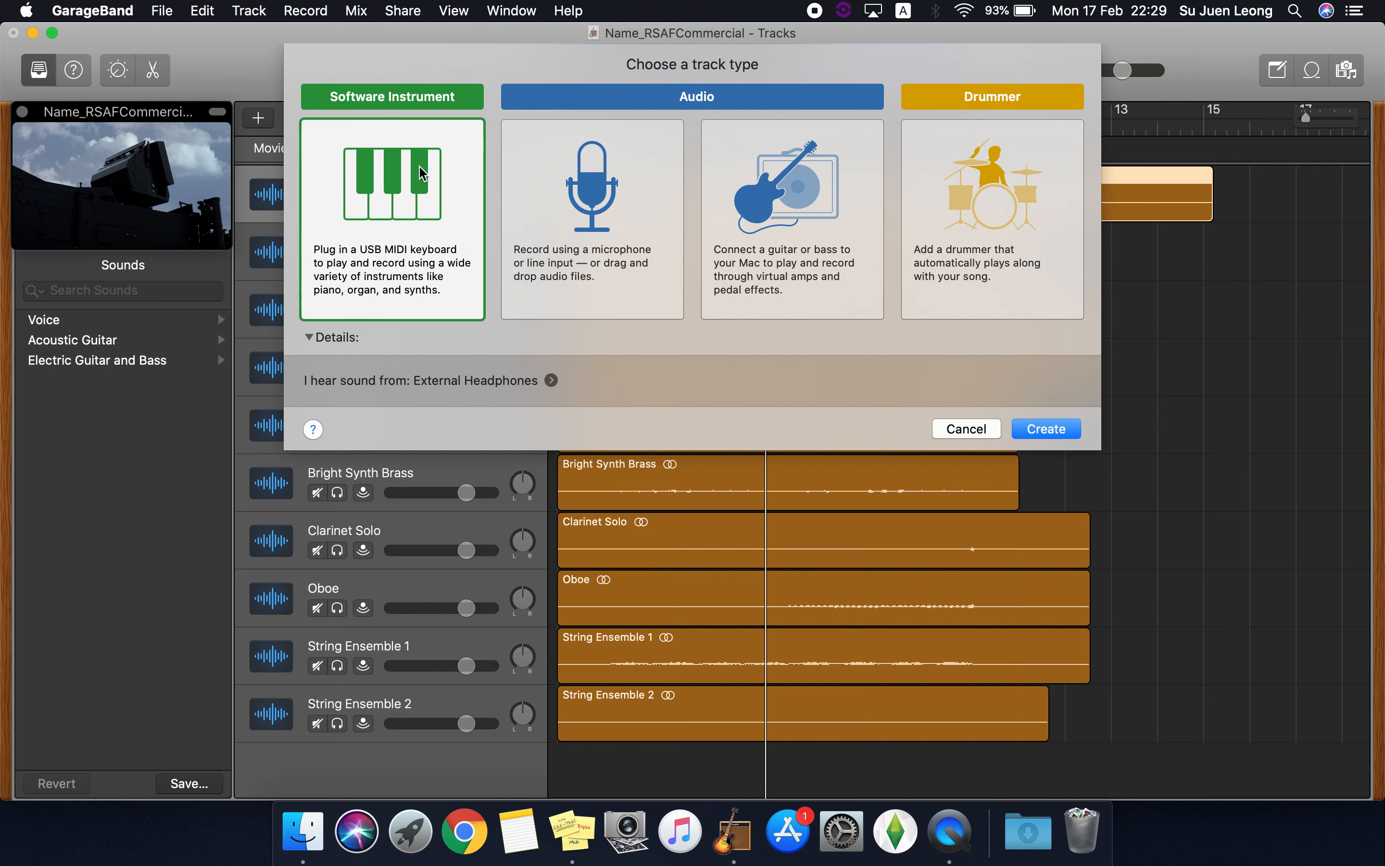
pyautogui.click(1042, 430)
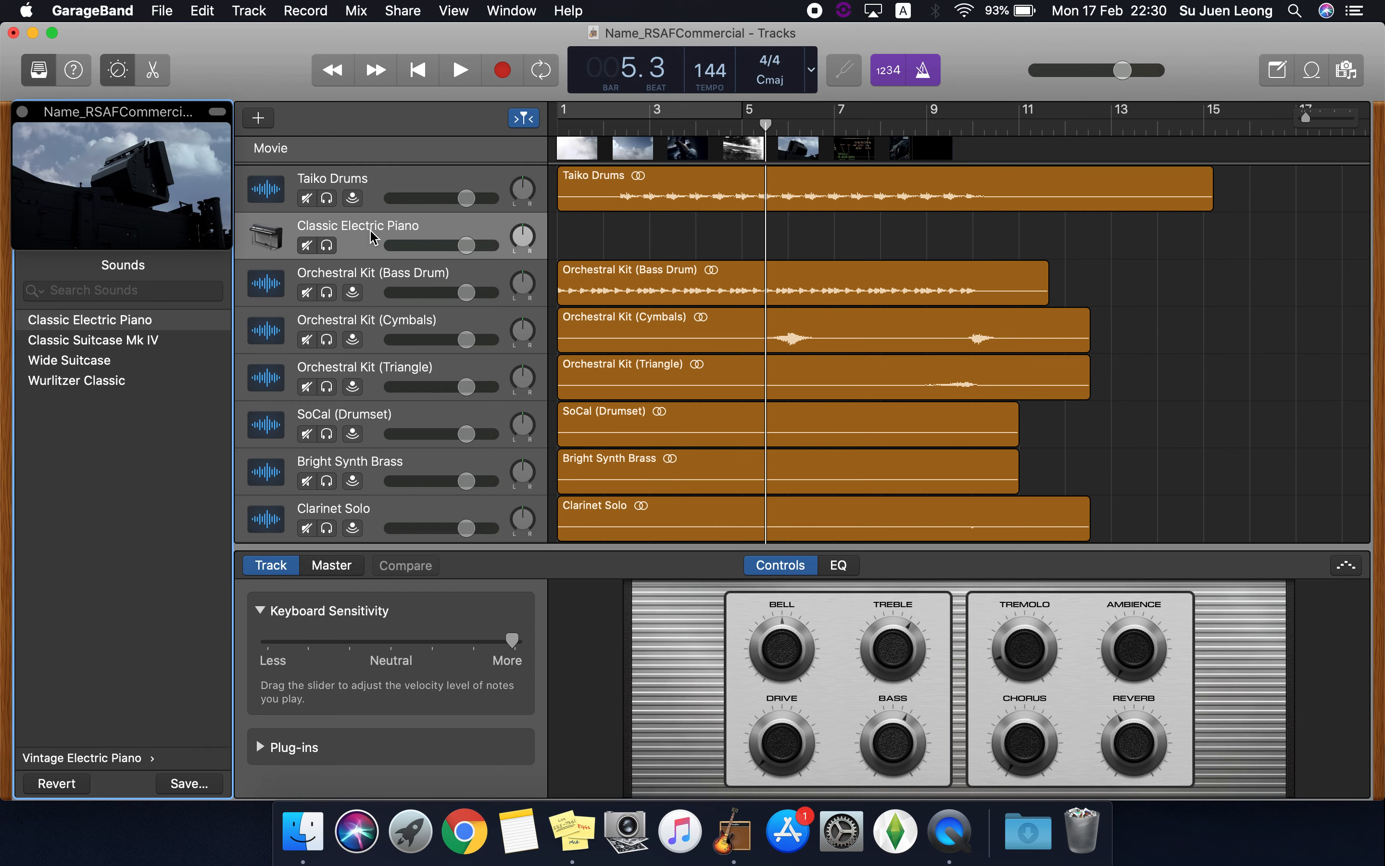
# - Compare the Taiko Drums audio track with the new electric piano track, and hide and reshow the sound library
pyautogui.click(389, 182)
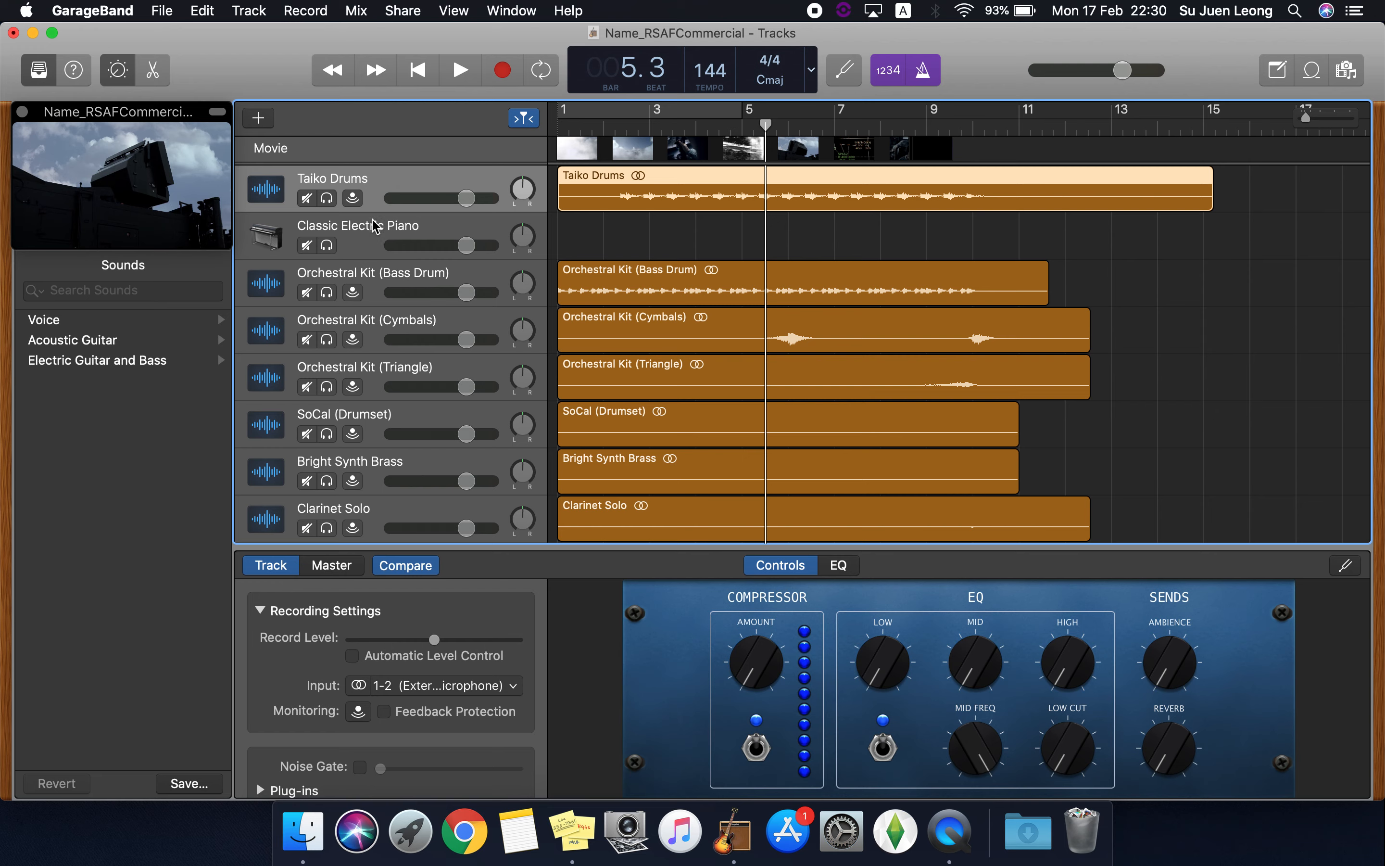
pyautogui.click(371, 242)
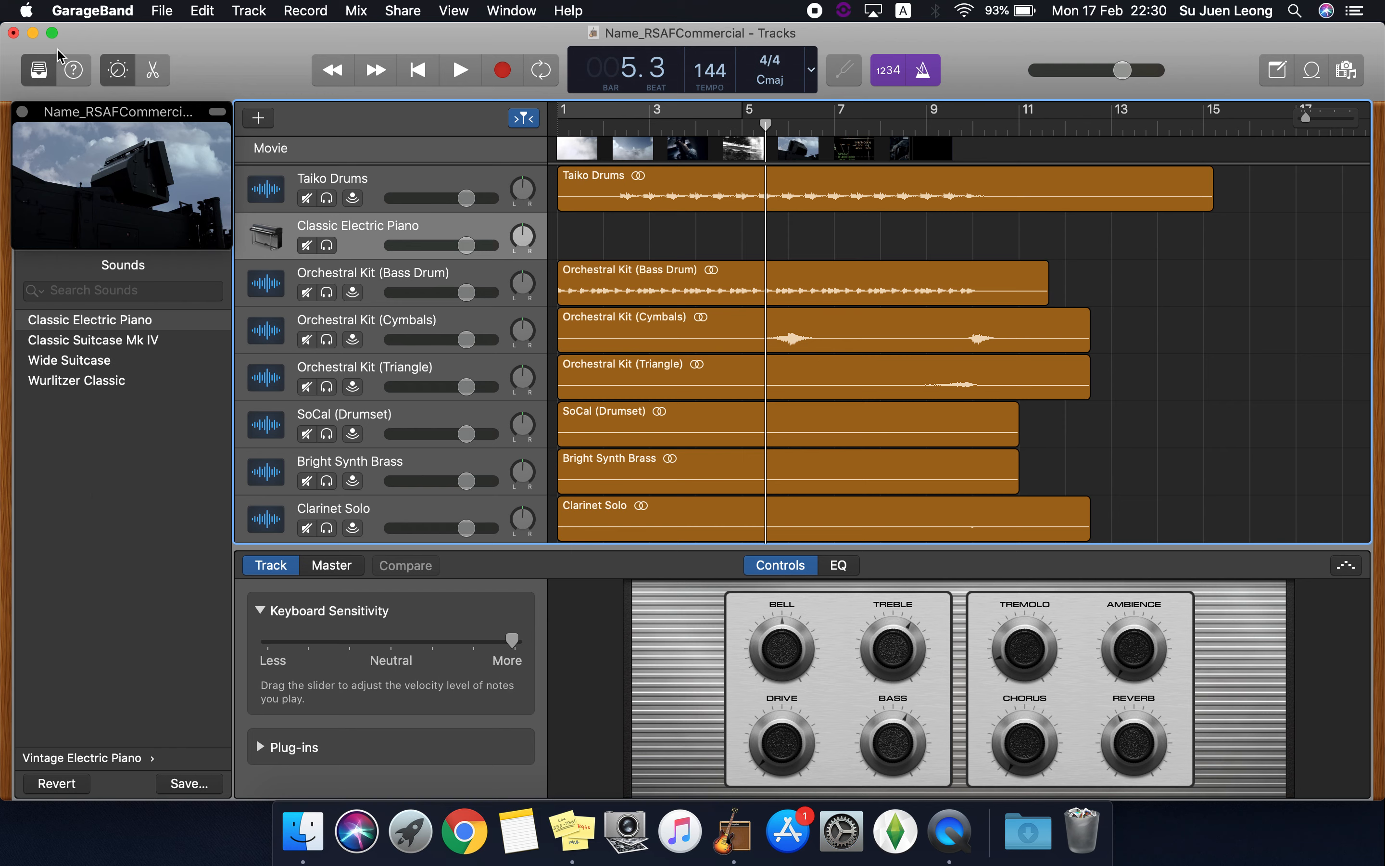
pyautogui.click(40, 71)
pyautogui.click(40, 71)
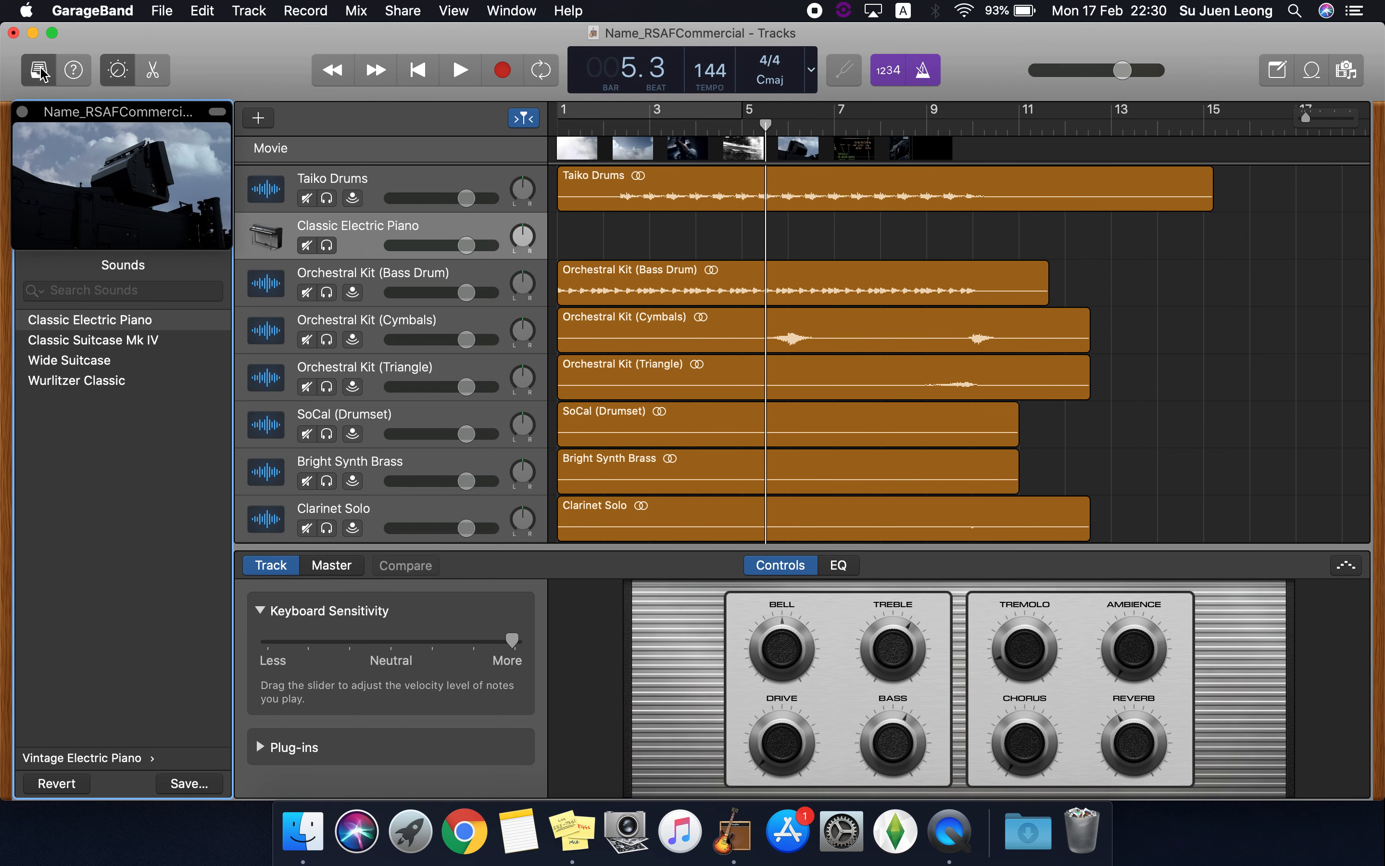
pyautogui.click(40, 71)
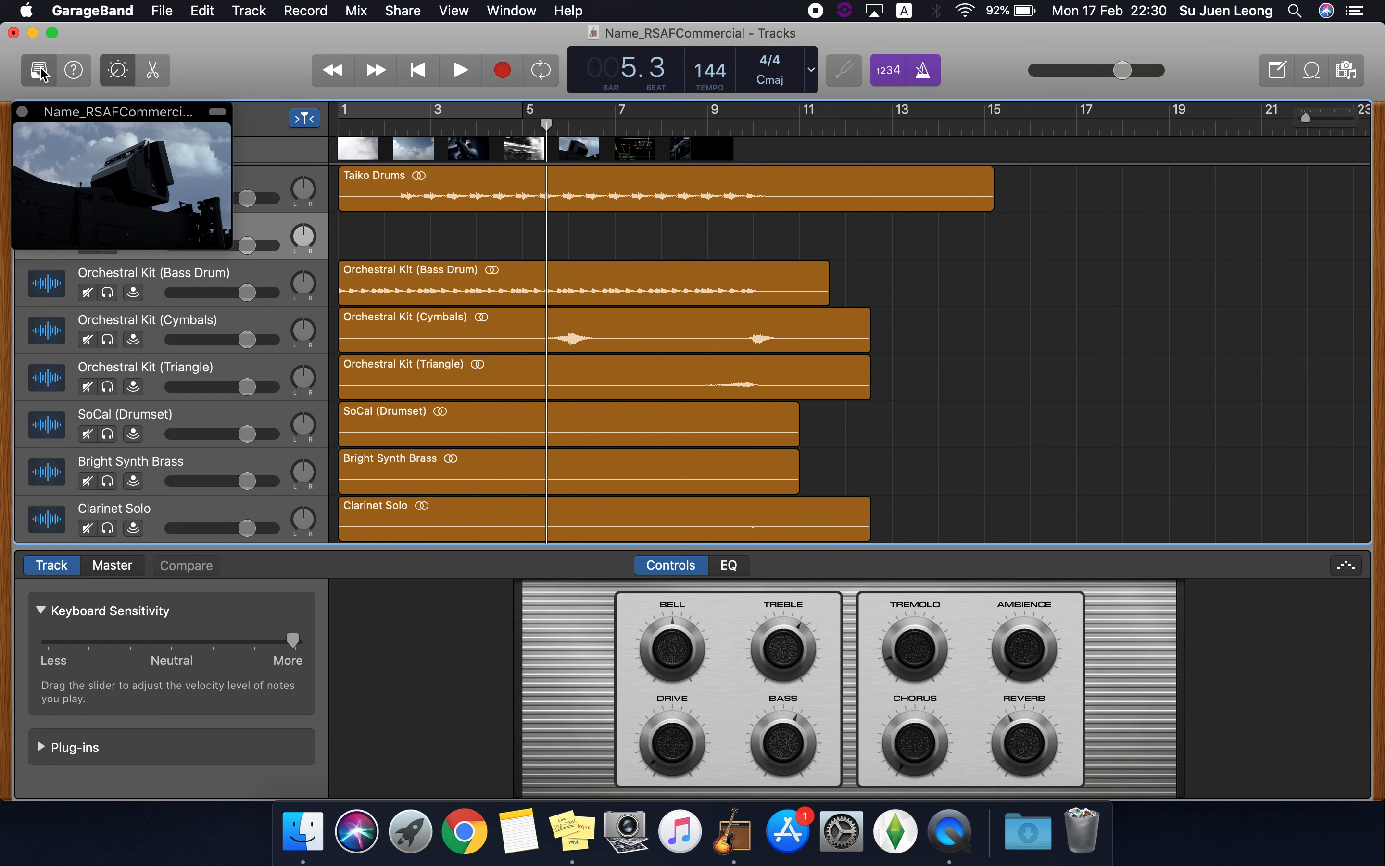
pyautogui.click(40, 71)
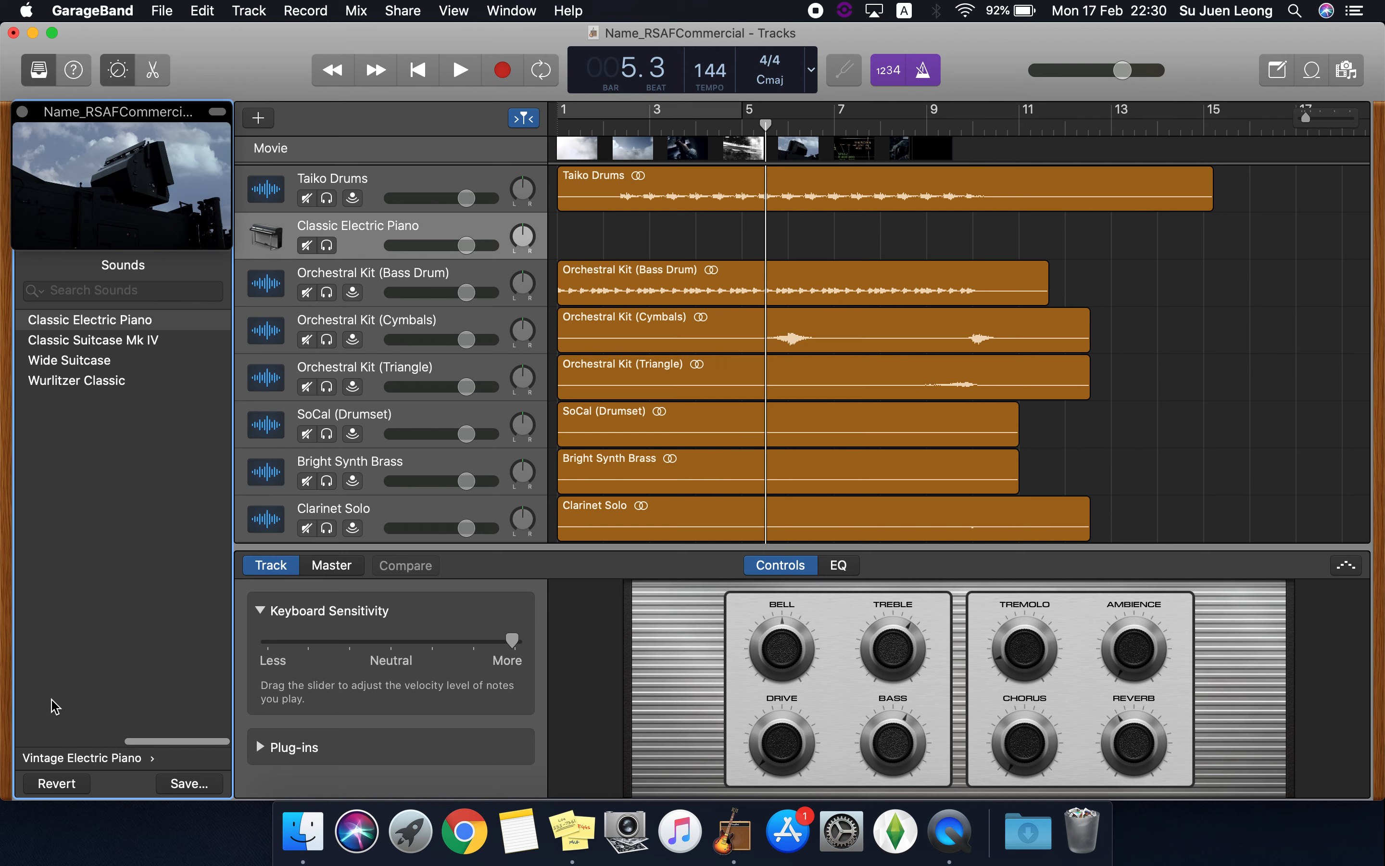
# - Browse the Percussion and Orchestral sound categories in the library and return to the full category list
pyautogui.click(77, 757)
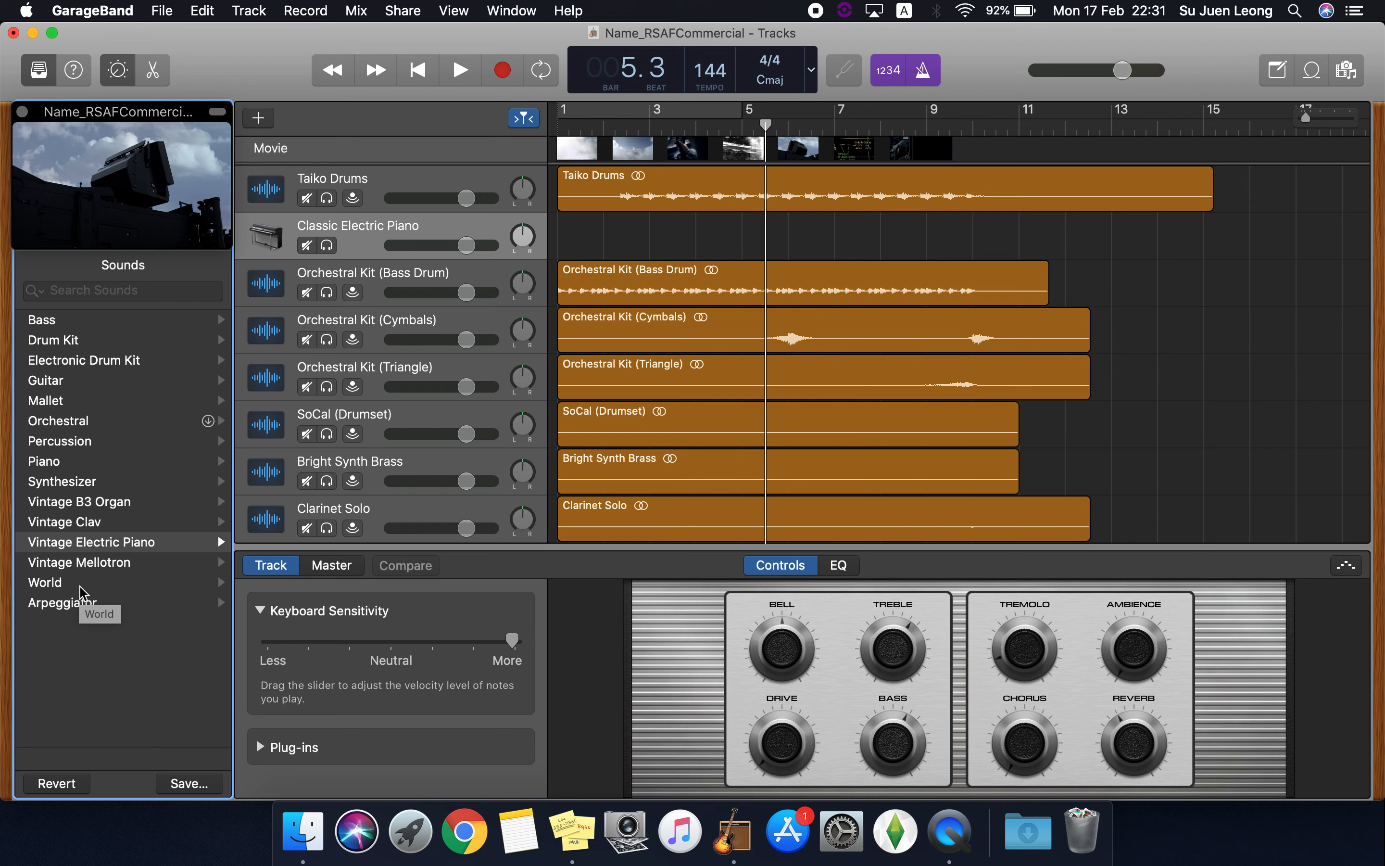
pyautogui.click(90, 442)
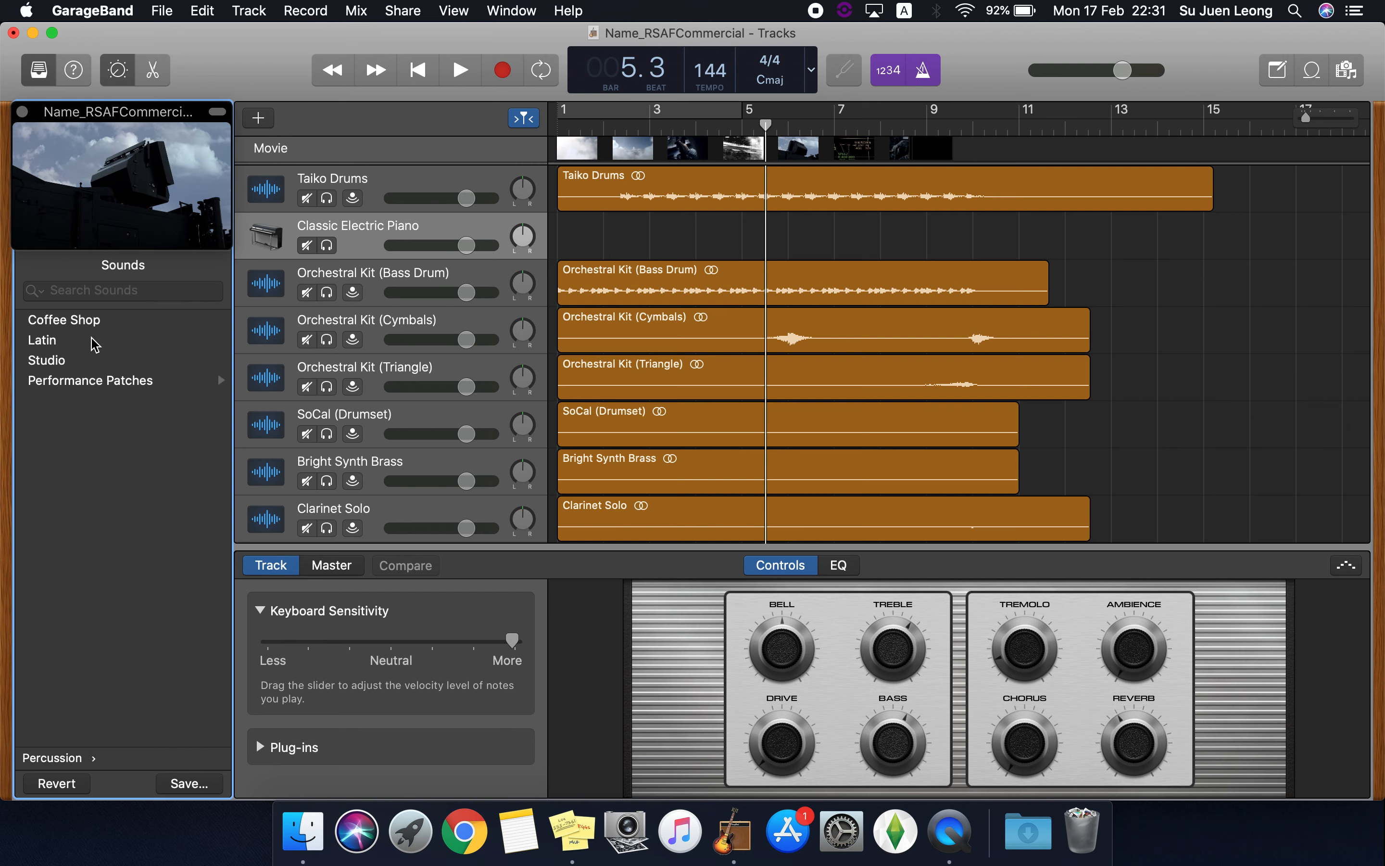
pyautogui.click(50, 759)
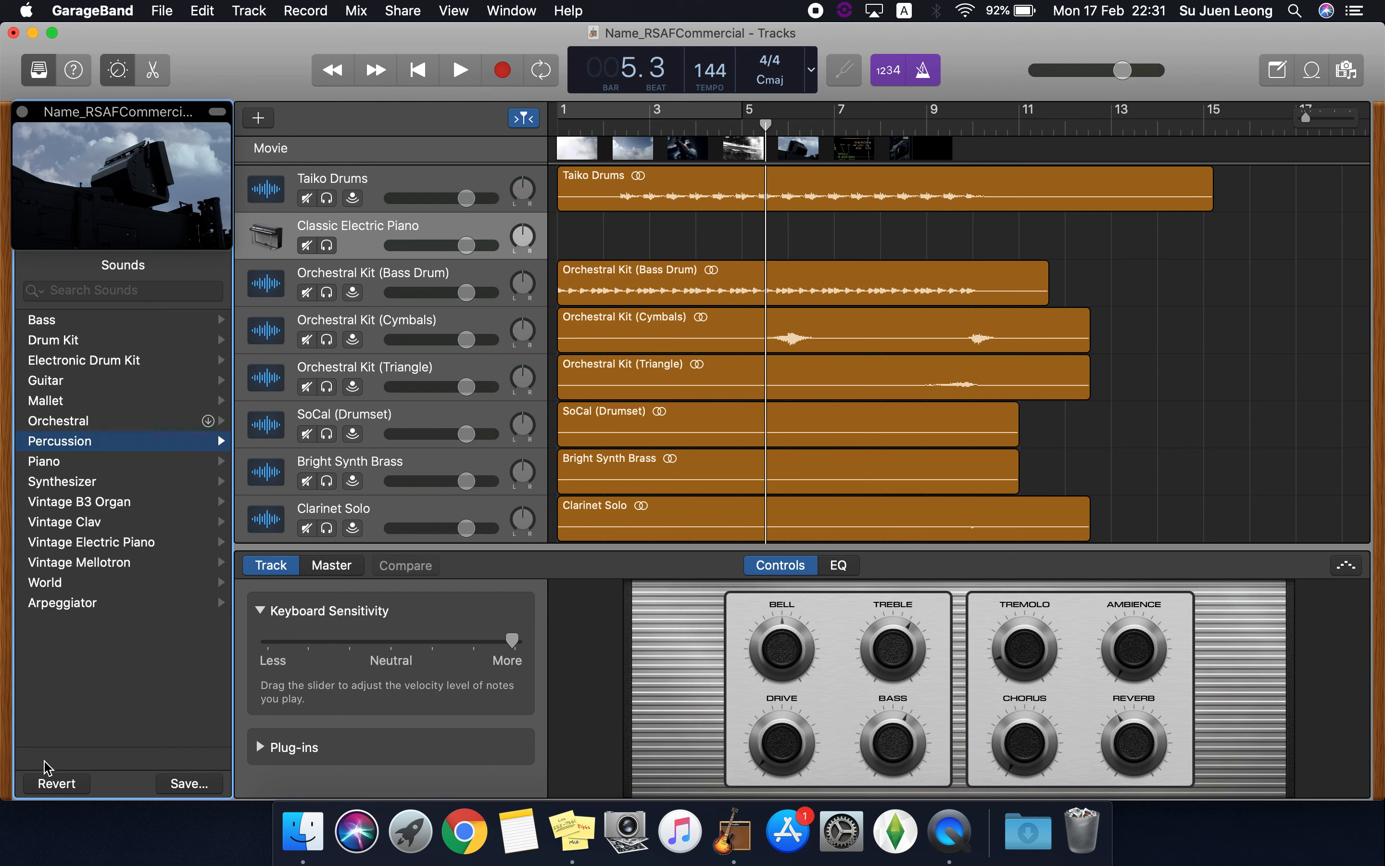
pyautogui.click(58, 428)
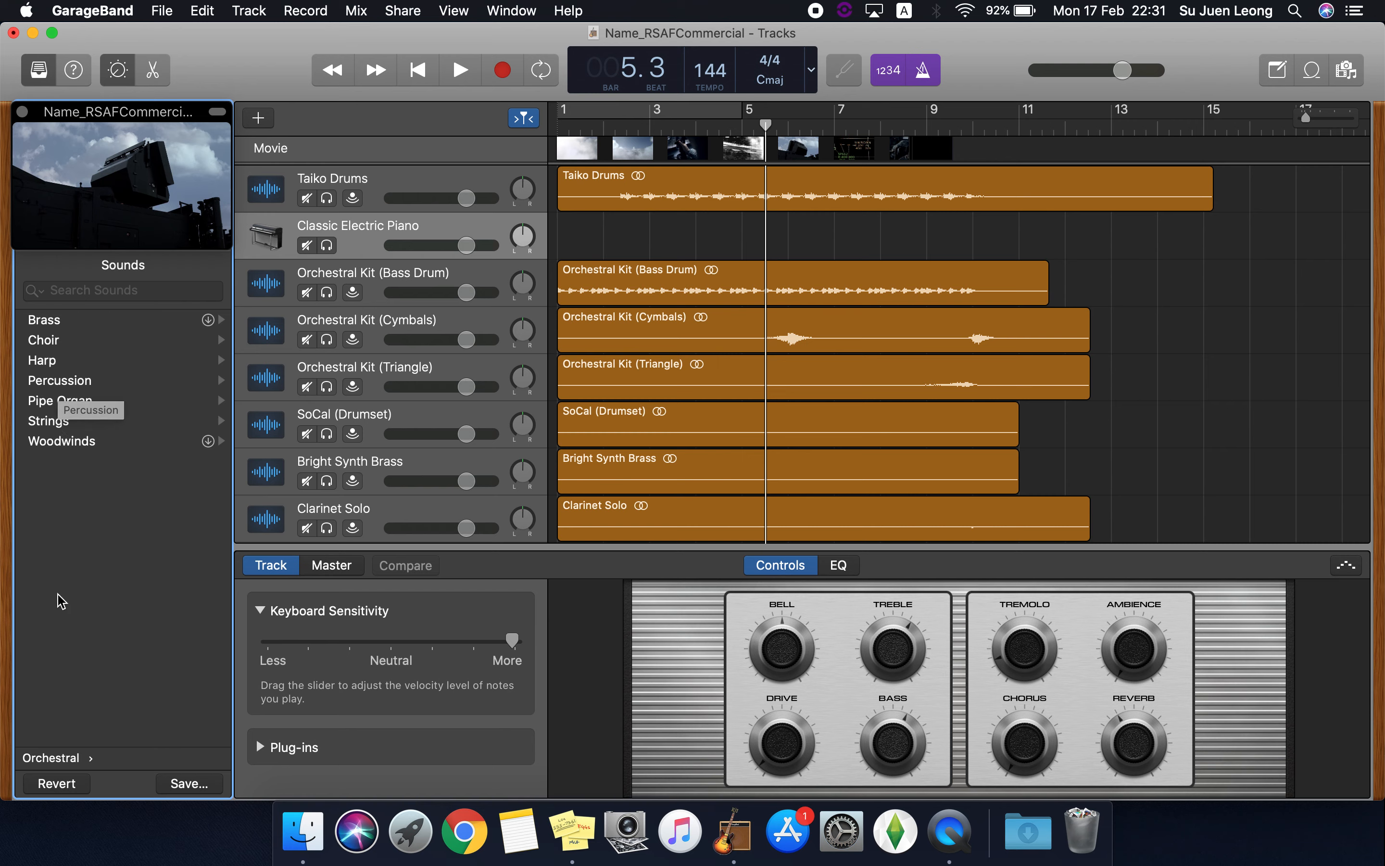
pyautogui.click(50, 758)
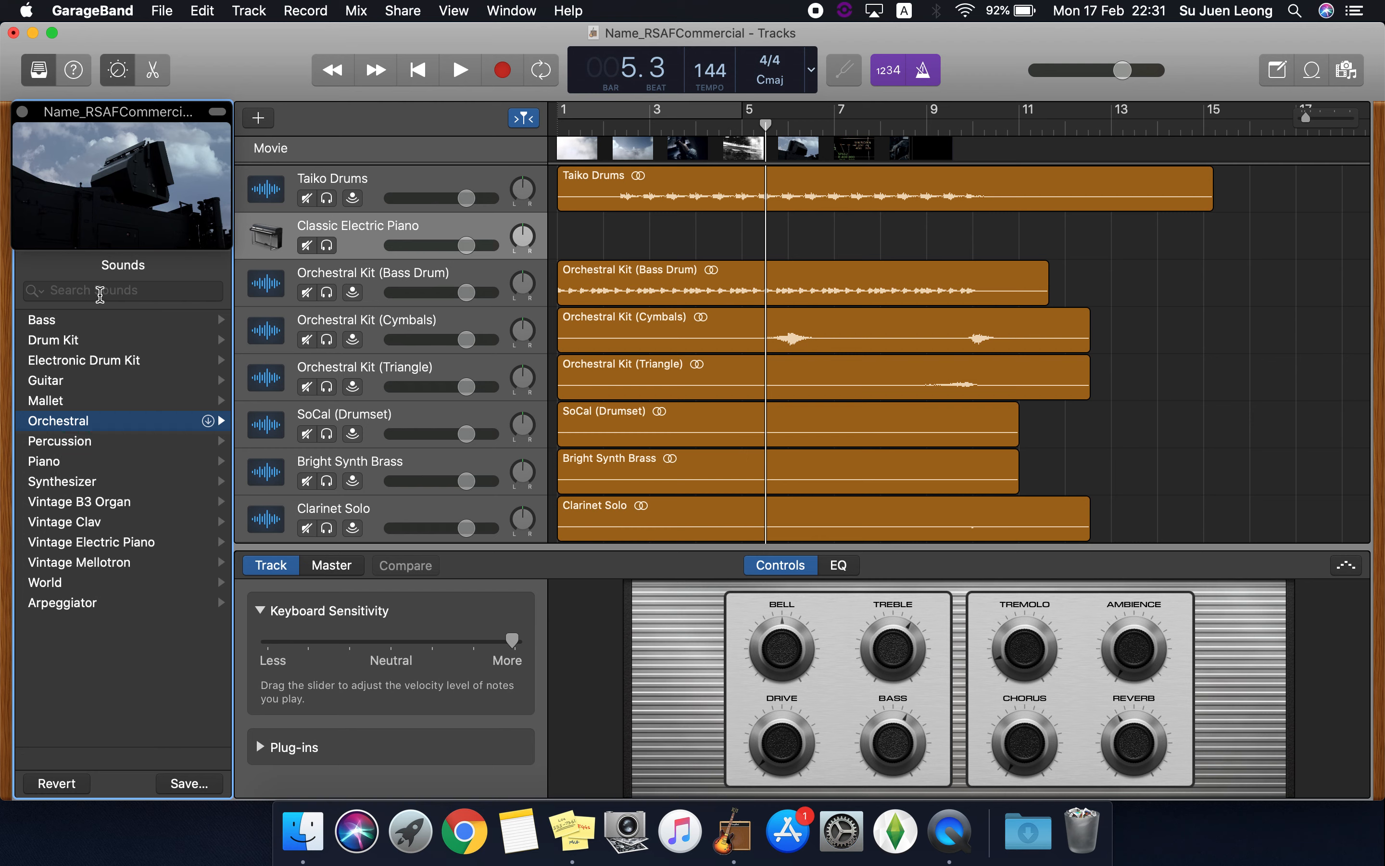
# - Search the sound library for "taiko" and assign the Taiko Drums sound to the new software instrument track
pyautogui.click(100, 294)
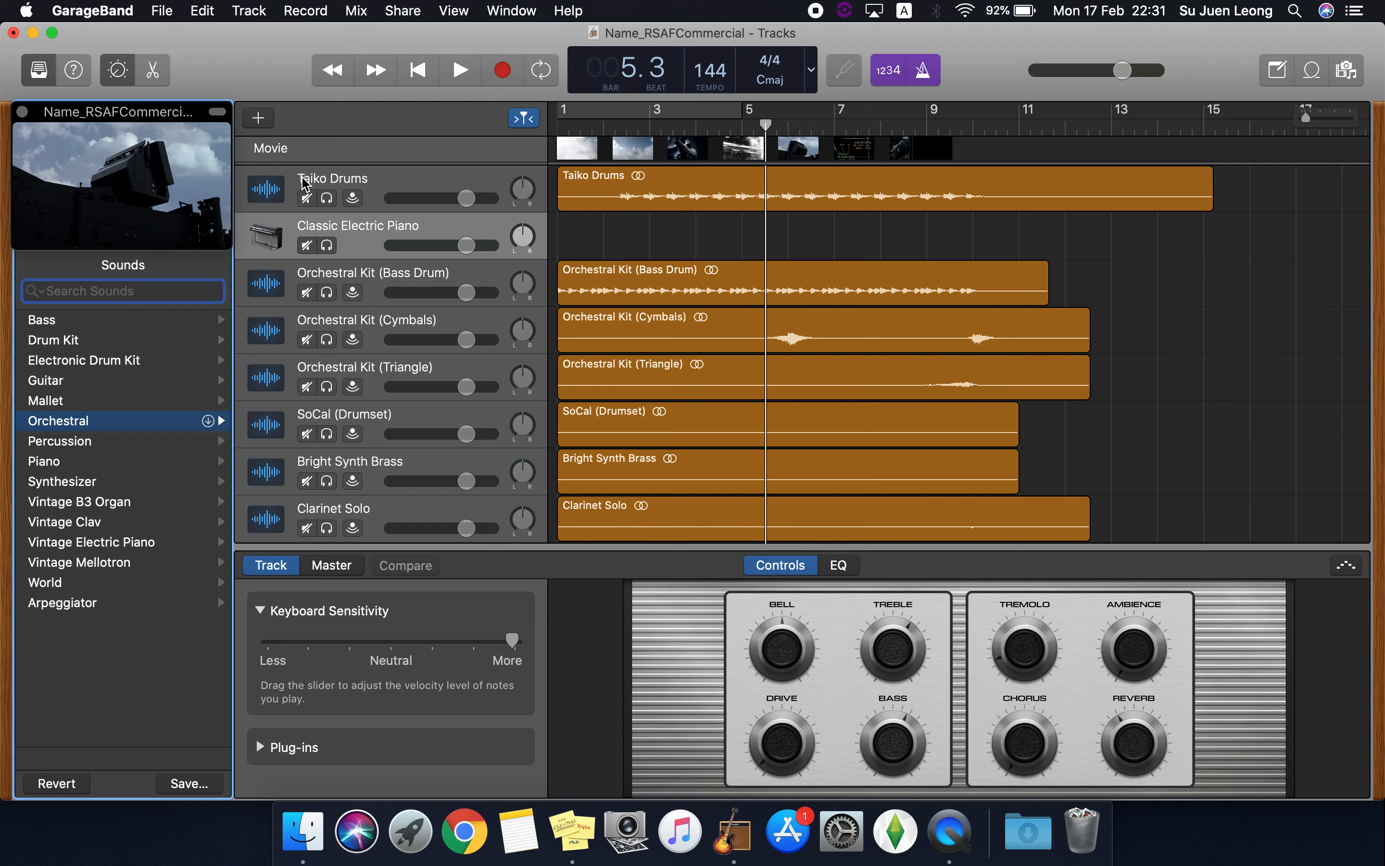
pyautogui.write('taiko')
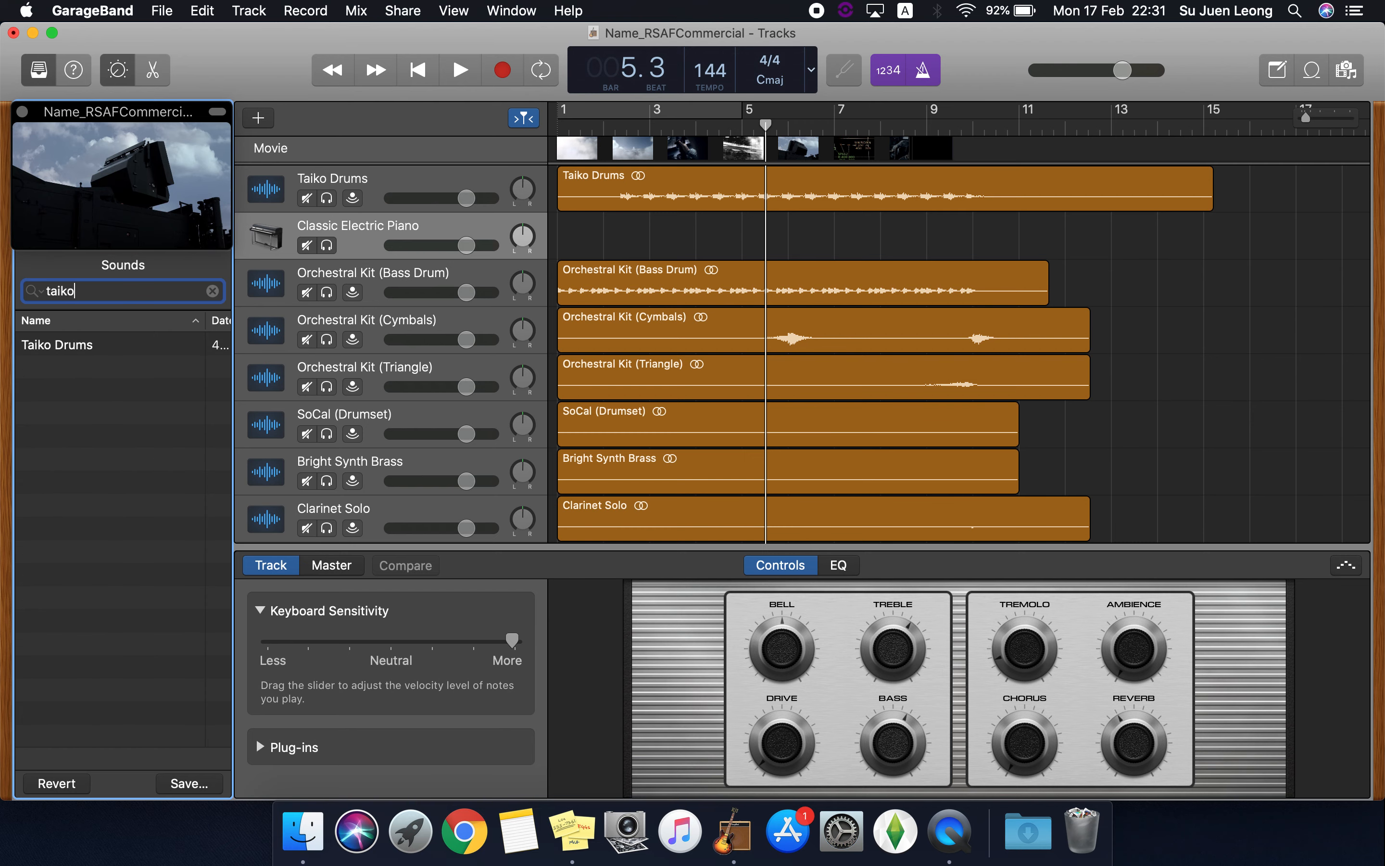
pyautogui.click(126, 346)
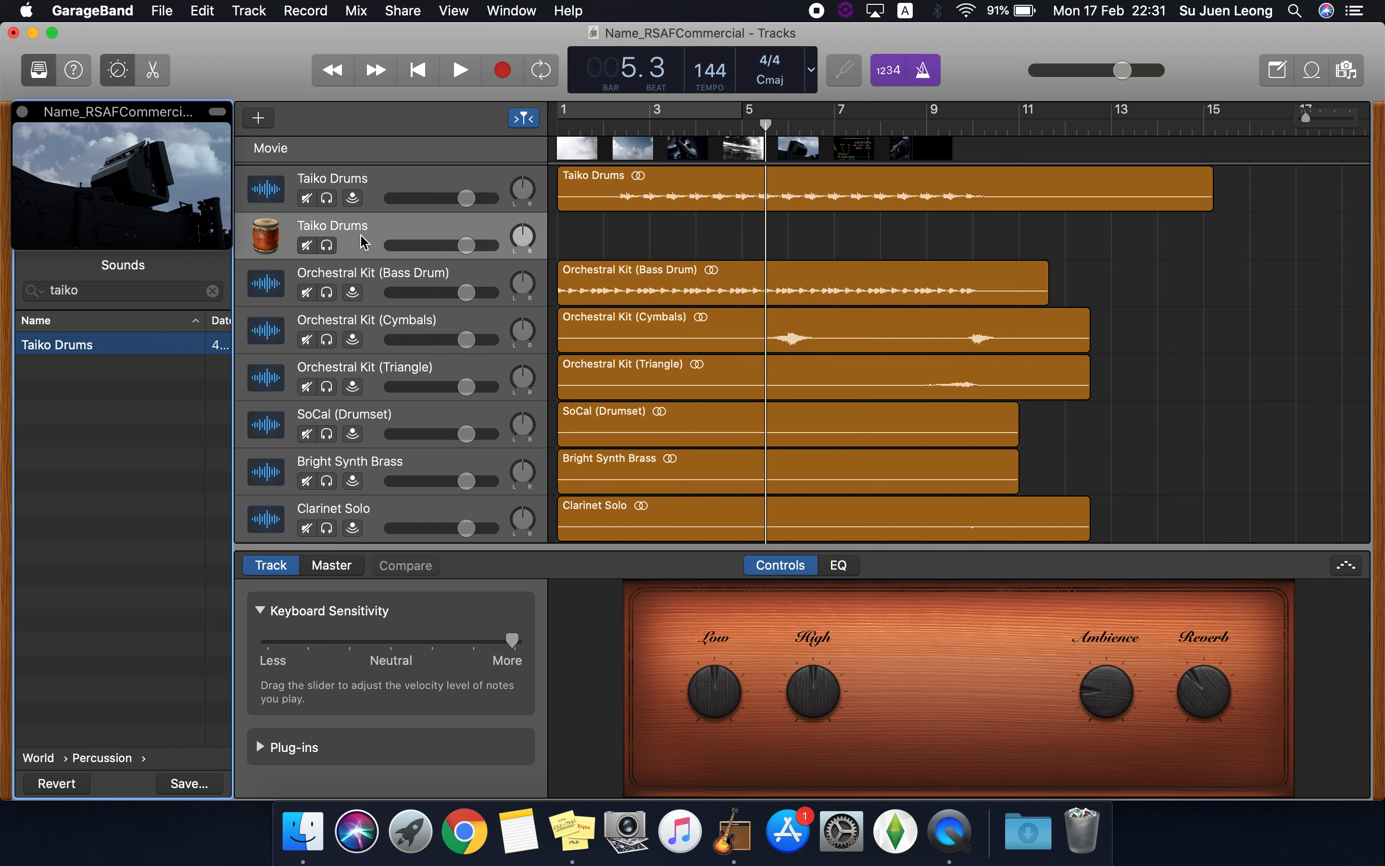
pyautogui.click(367, 250)
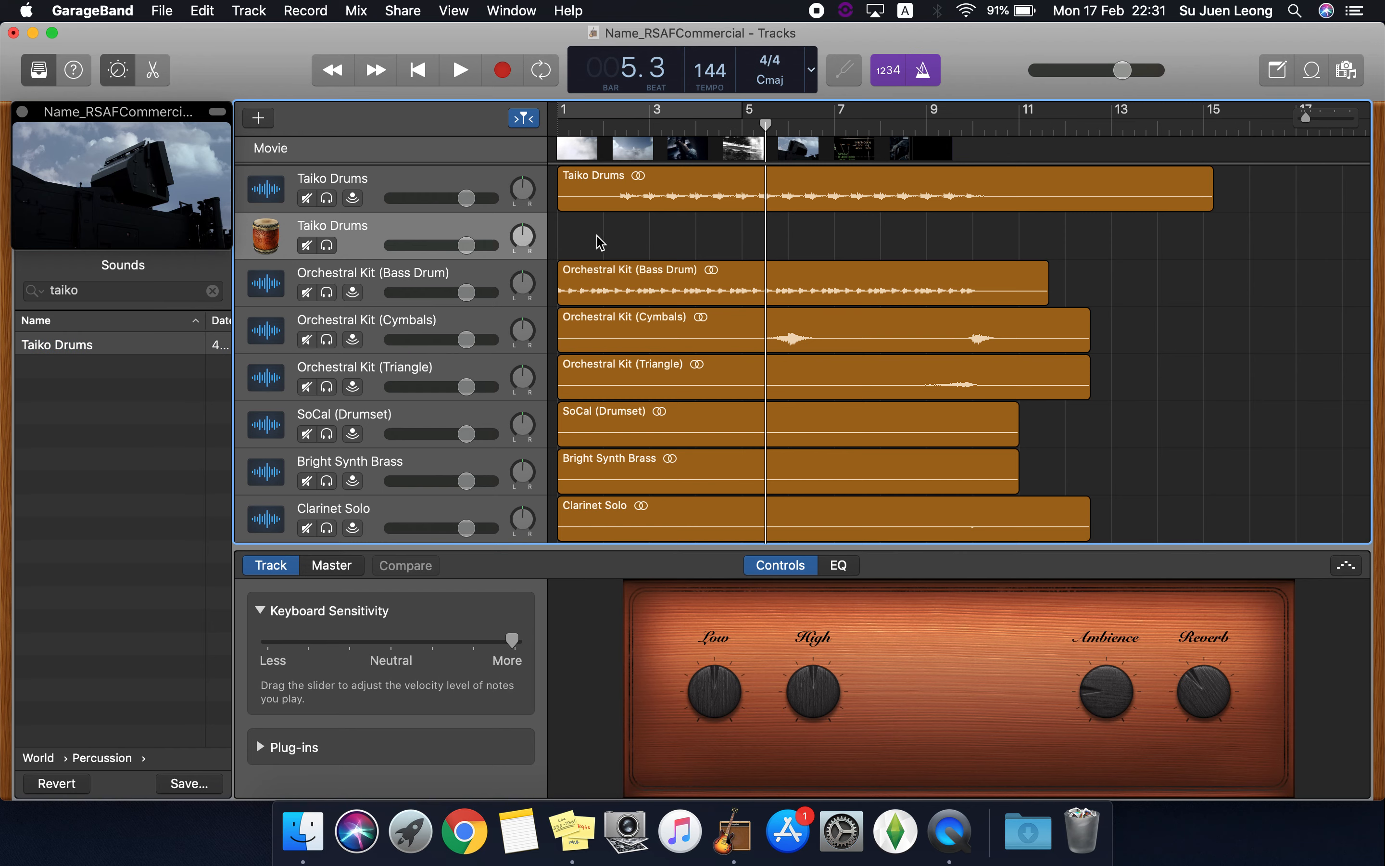
# - Test the Taiko Drums sound by playing the A key on the Musical Typing keyboard, and close the keyboard
pyautogui.click(511, 5)
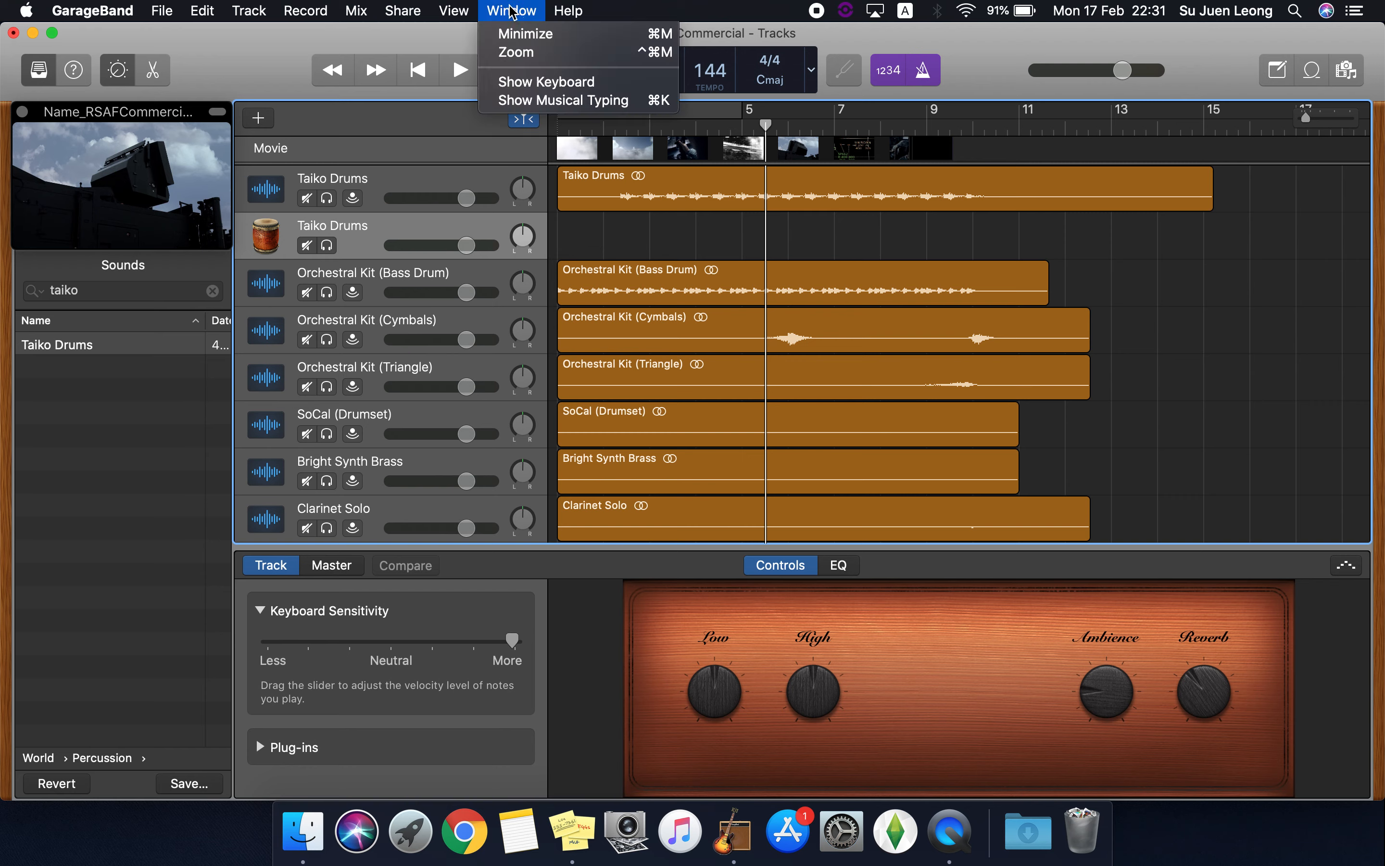
pyautogui.click(524, 82)
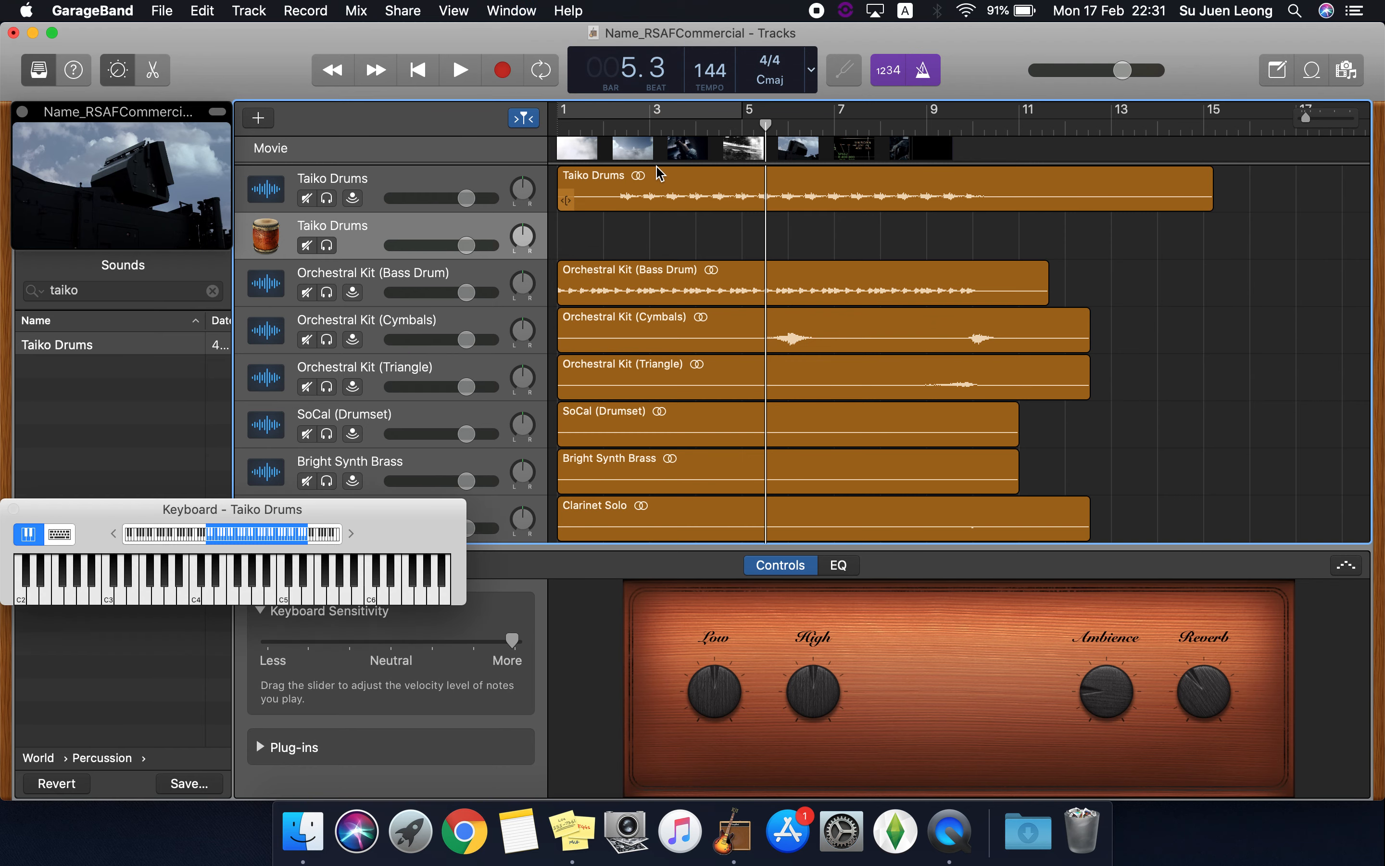
pyautogui.click(60, 537)
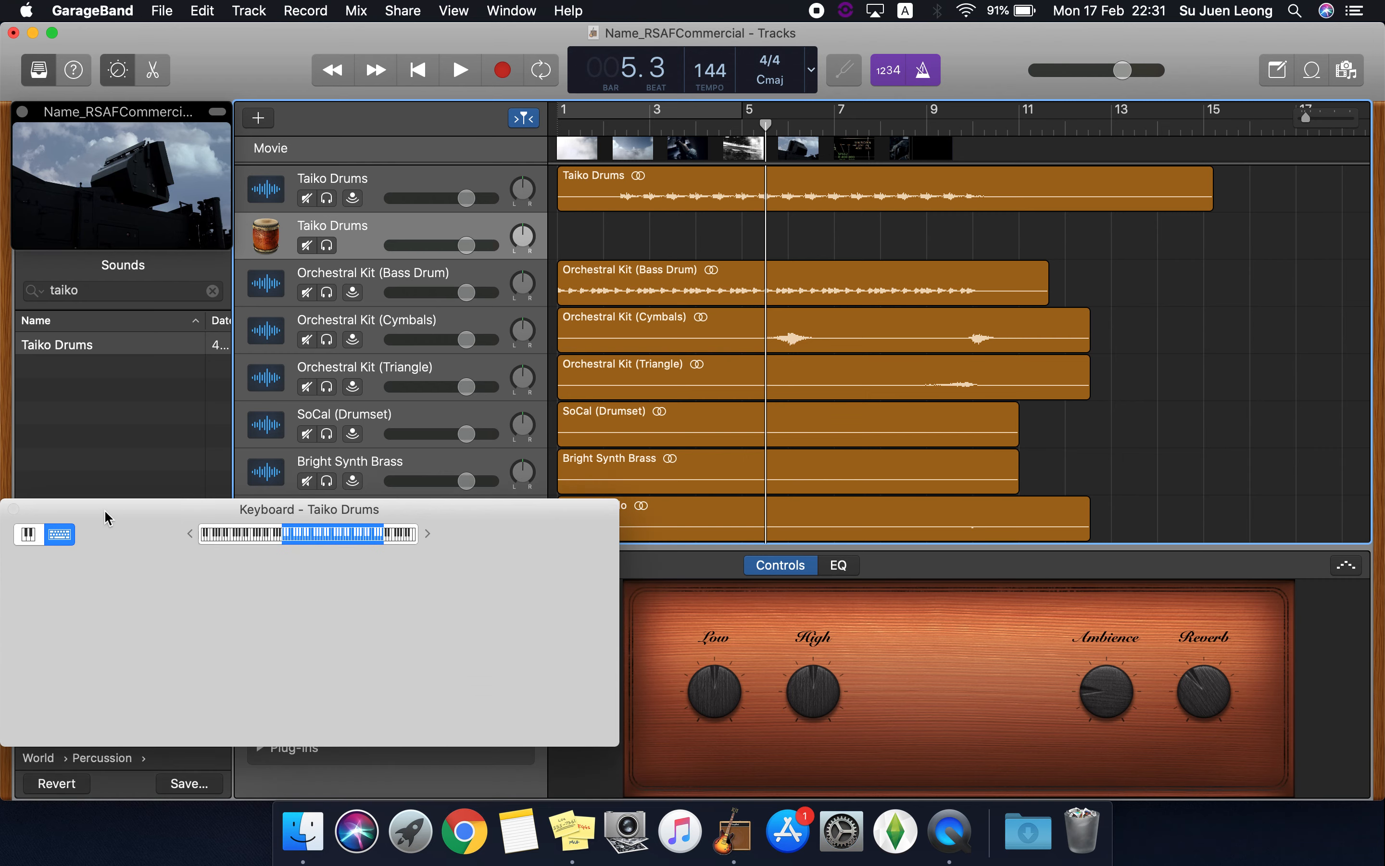
pyautogui.moveTo(629, 584); pyautogui.dragTo(733, 583)
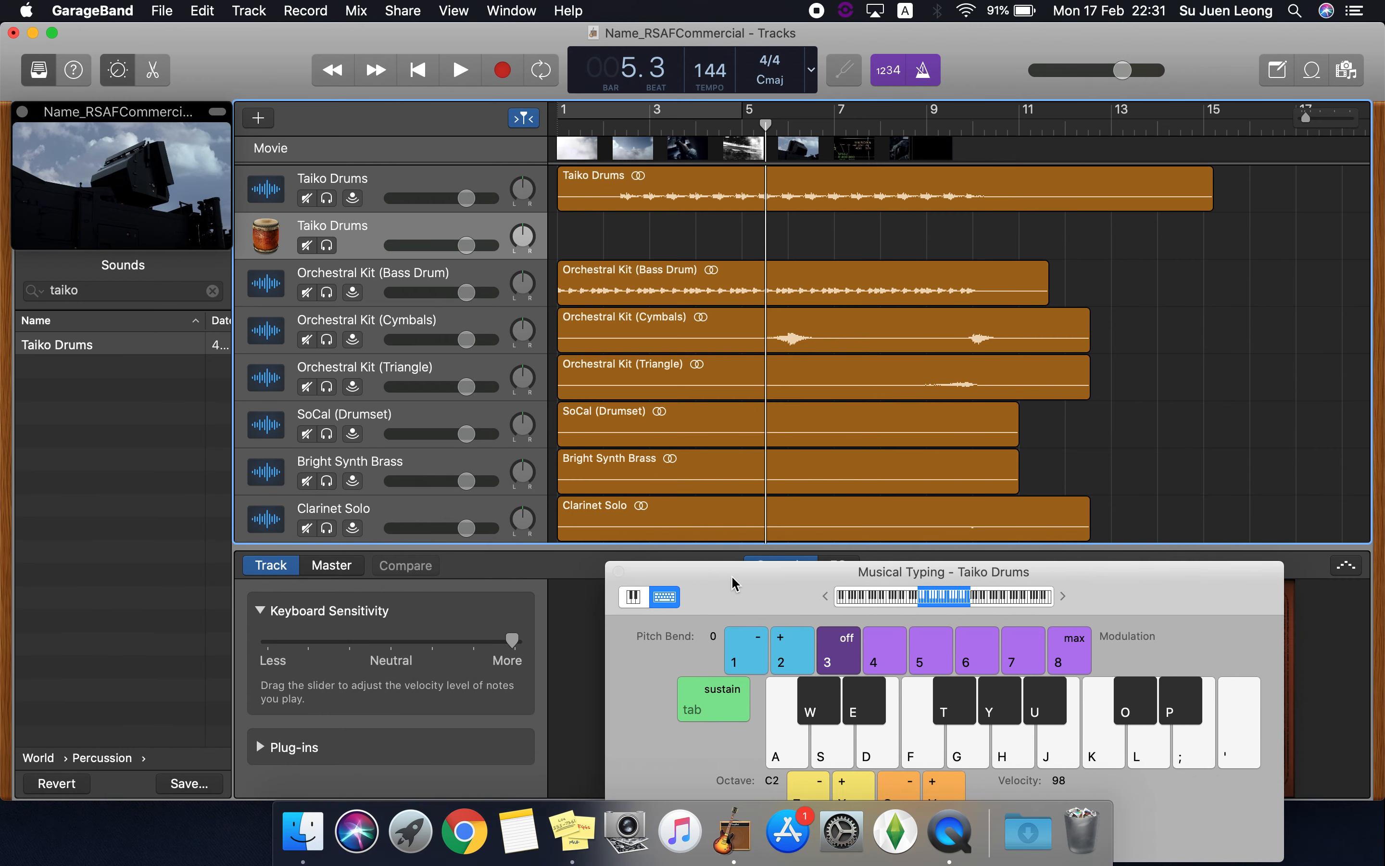
pyautogui.click(802, 747)
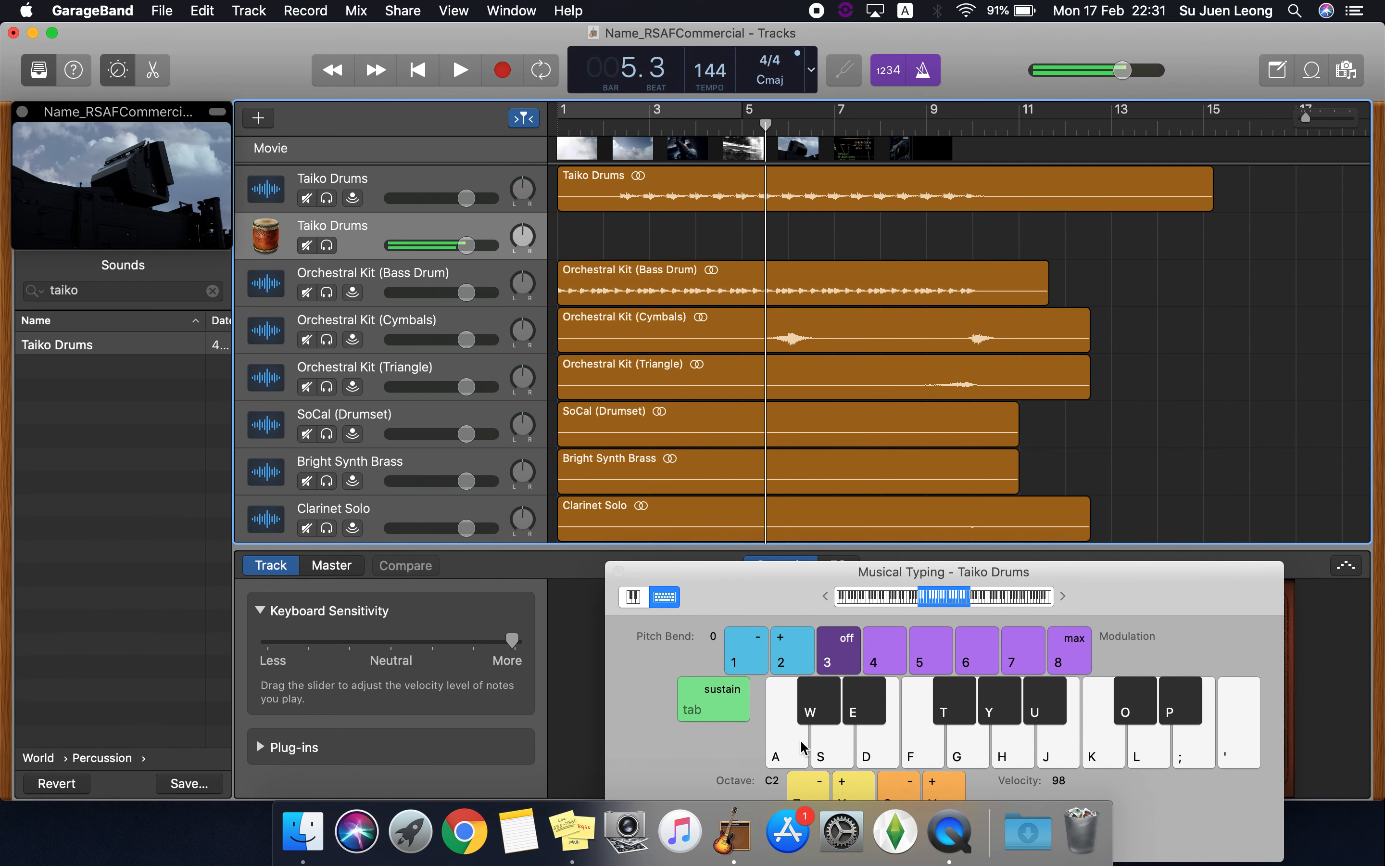
pyautogui.click(802, 748)
pyautogui.click(619, 571)
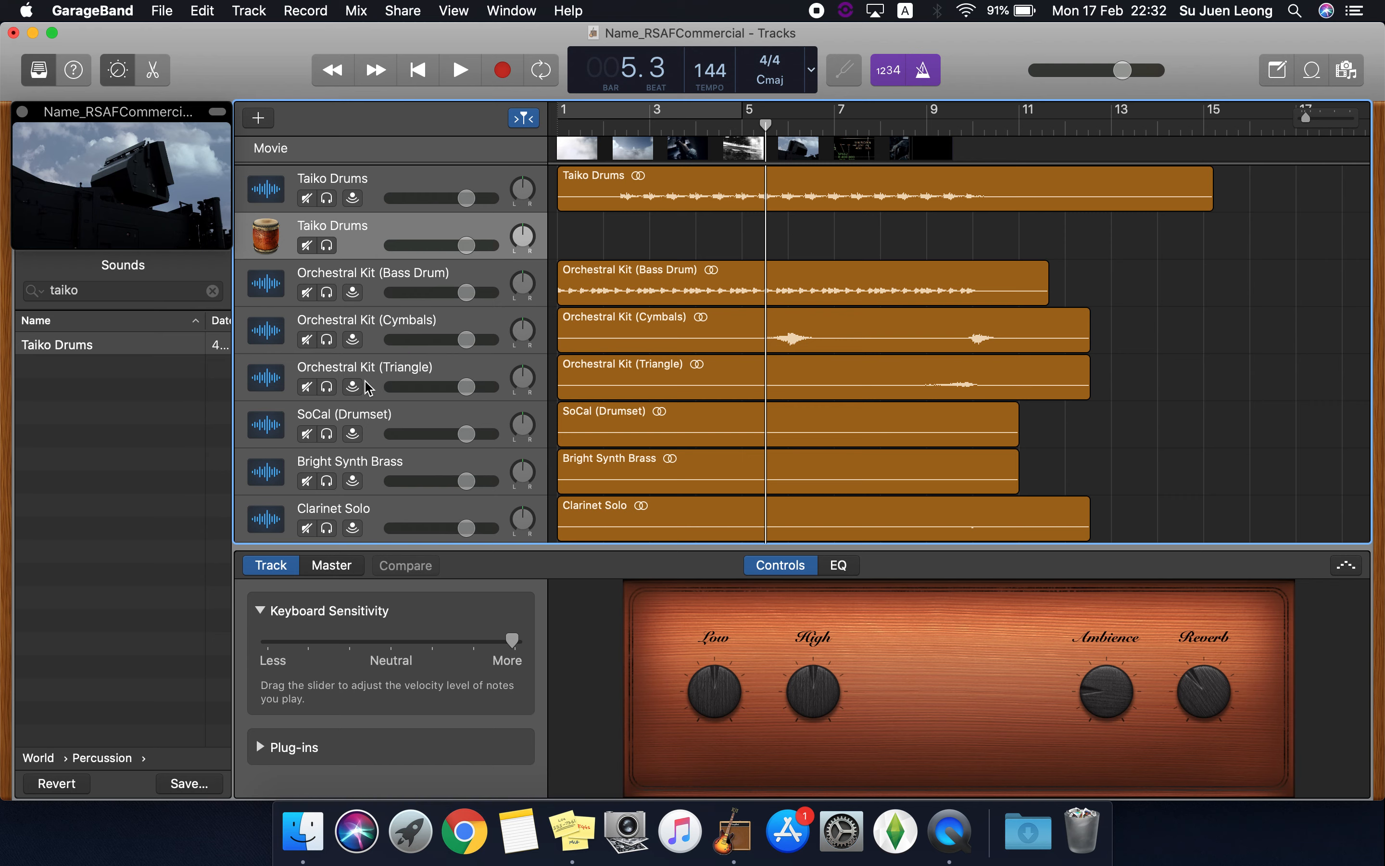
# - Add a software instrument track directly below the Orchestral Kit (Bass Drum) audio track
pyautogui.click(373, 292)
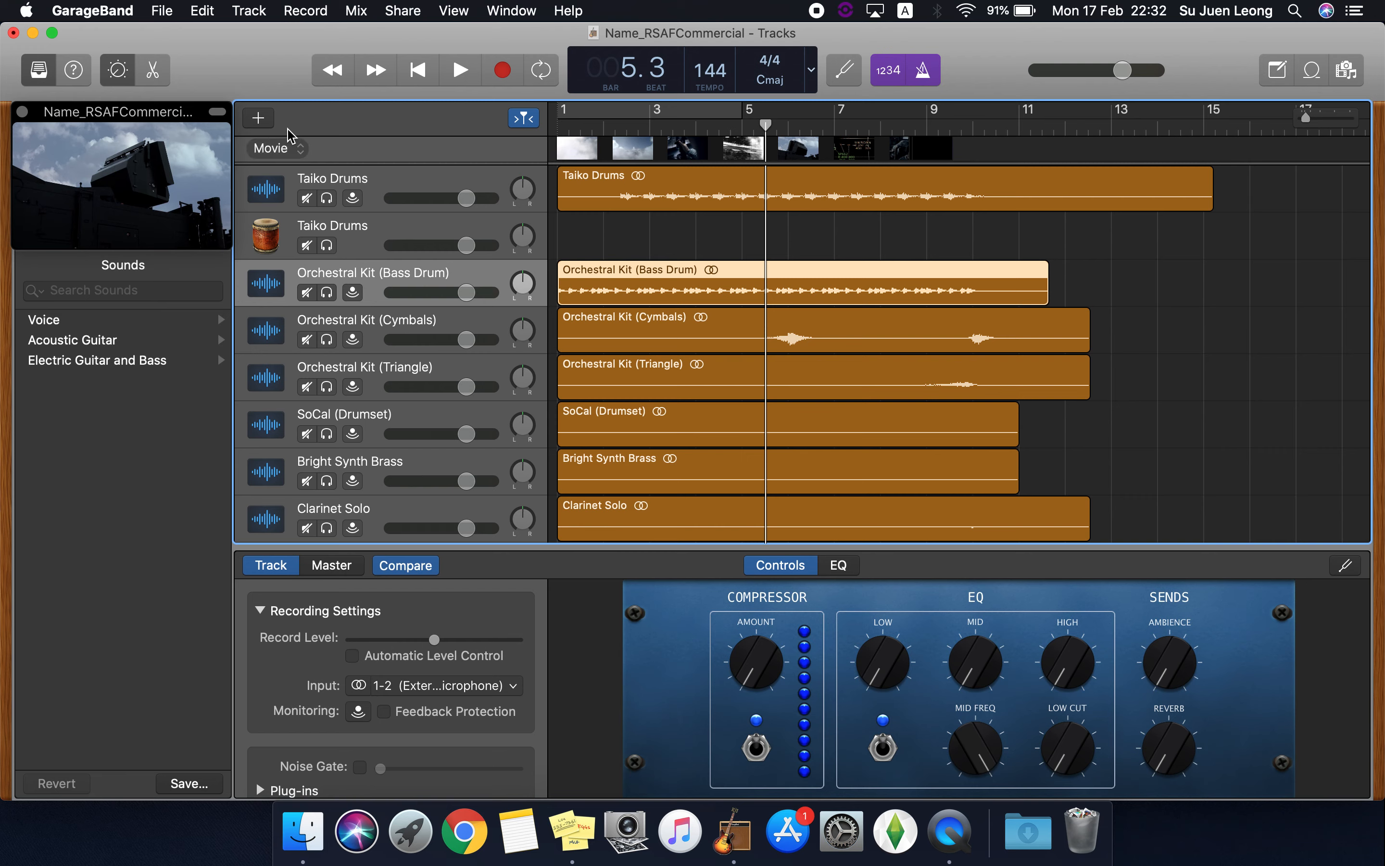
pyautogui.click(259, 118)
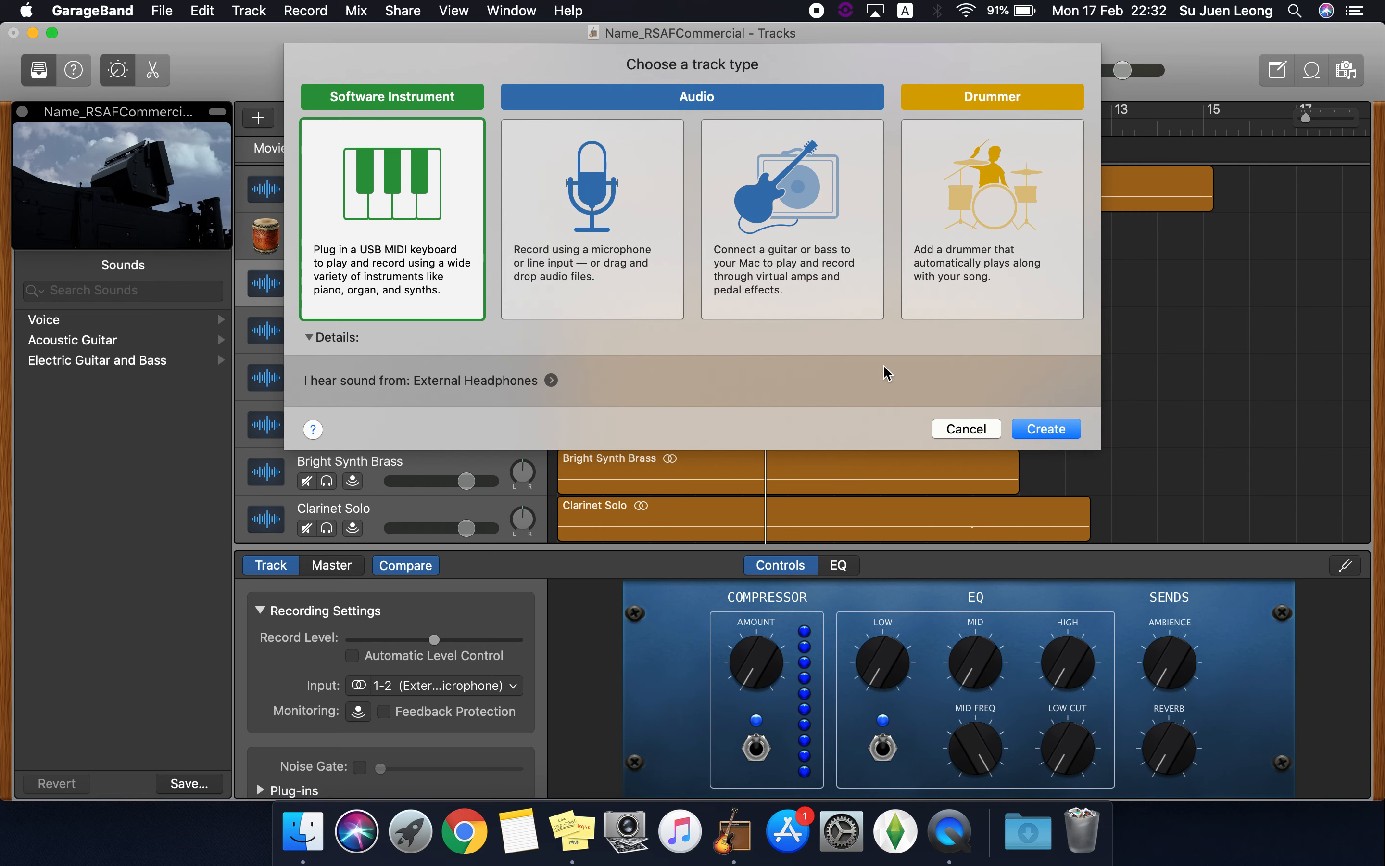
pyautogui.click(1045, 426)
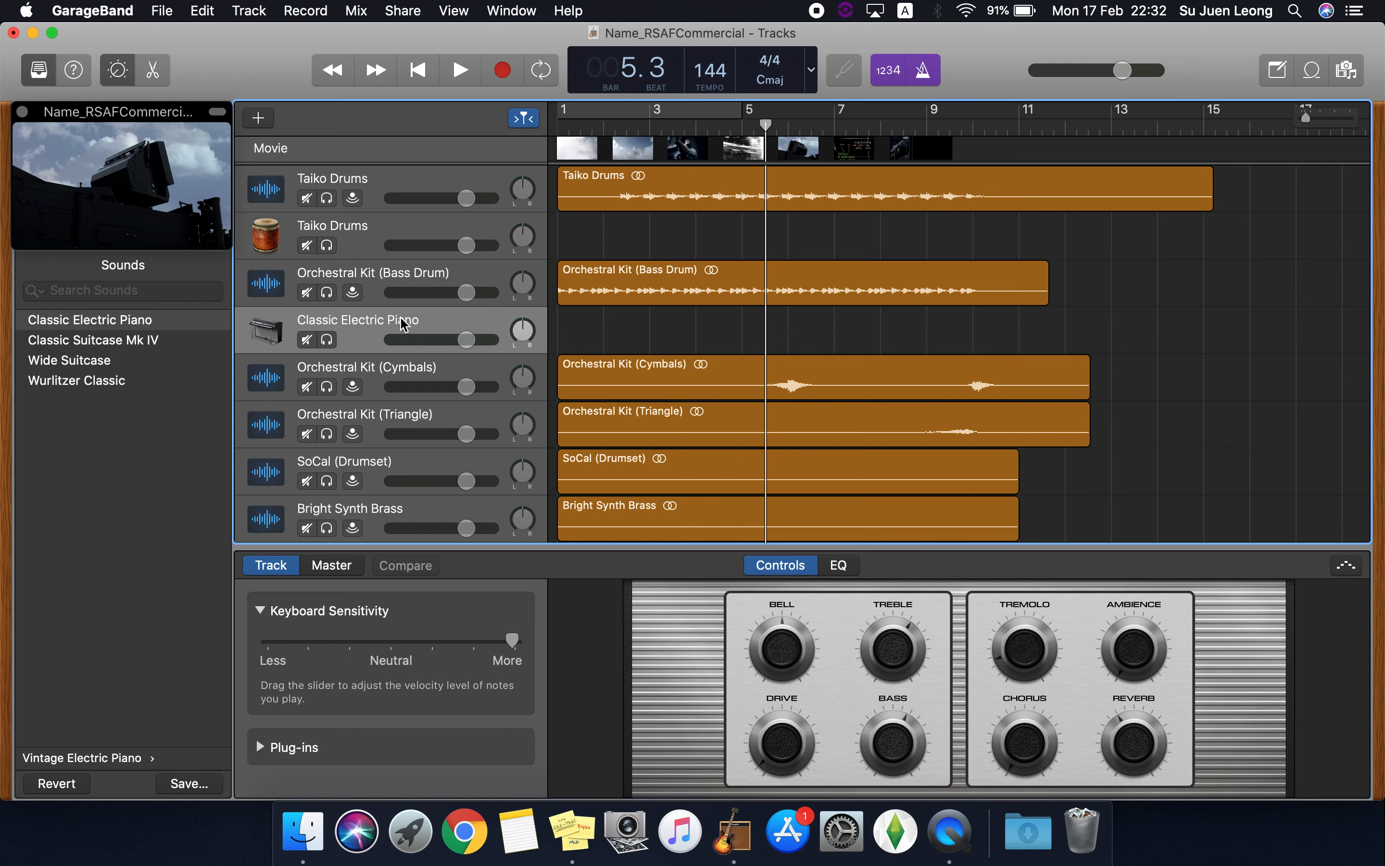
# - Search the sound library for "orchest" and assign the Orchestral Kit sound to the new software instrument track
pyautogui.click(90, 758)
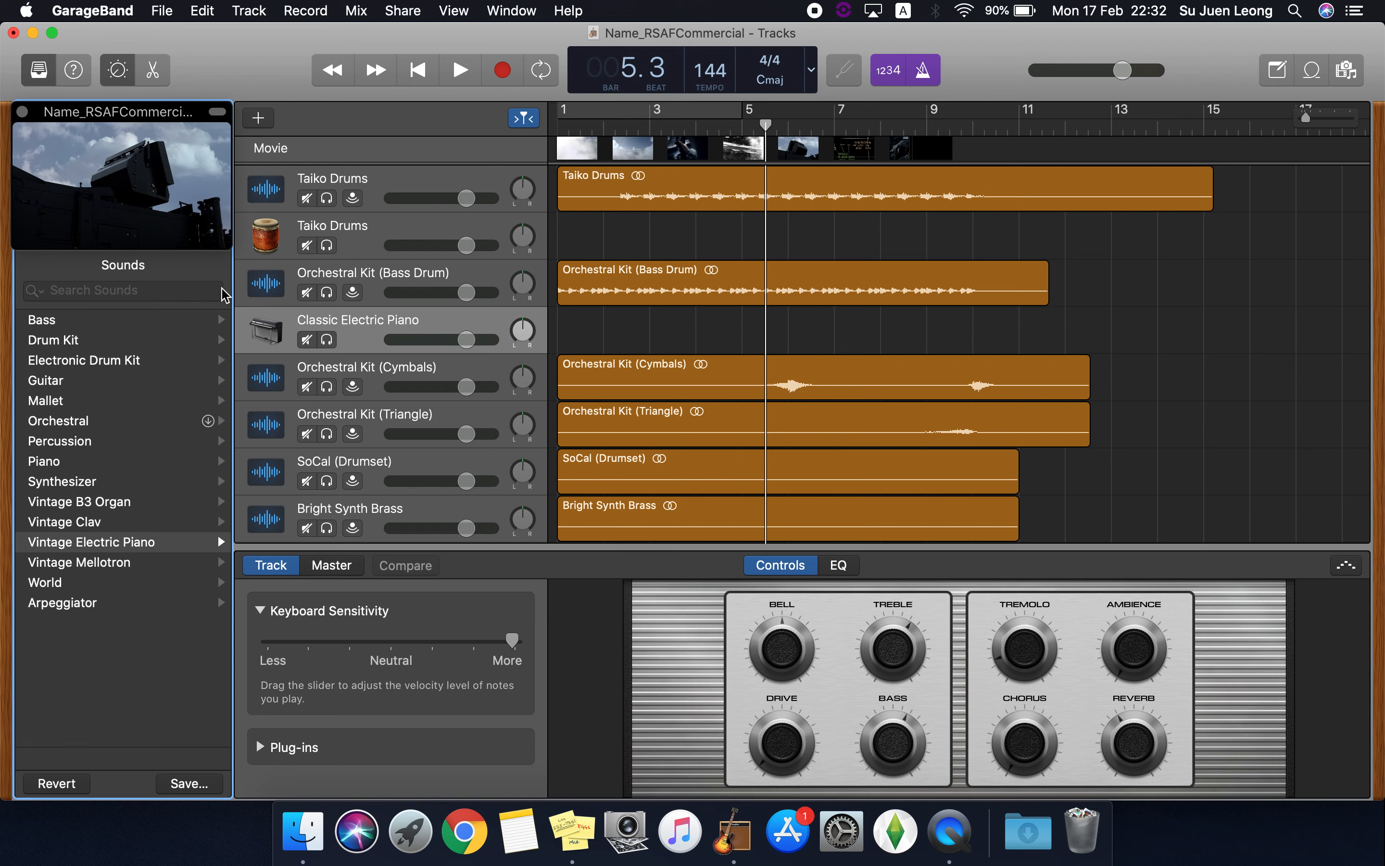
pyautogui.click(142, 297)
pyautogui.write('orh')
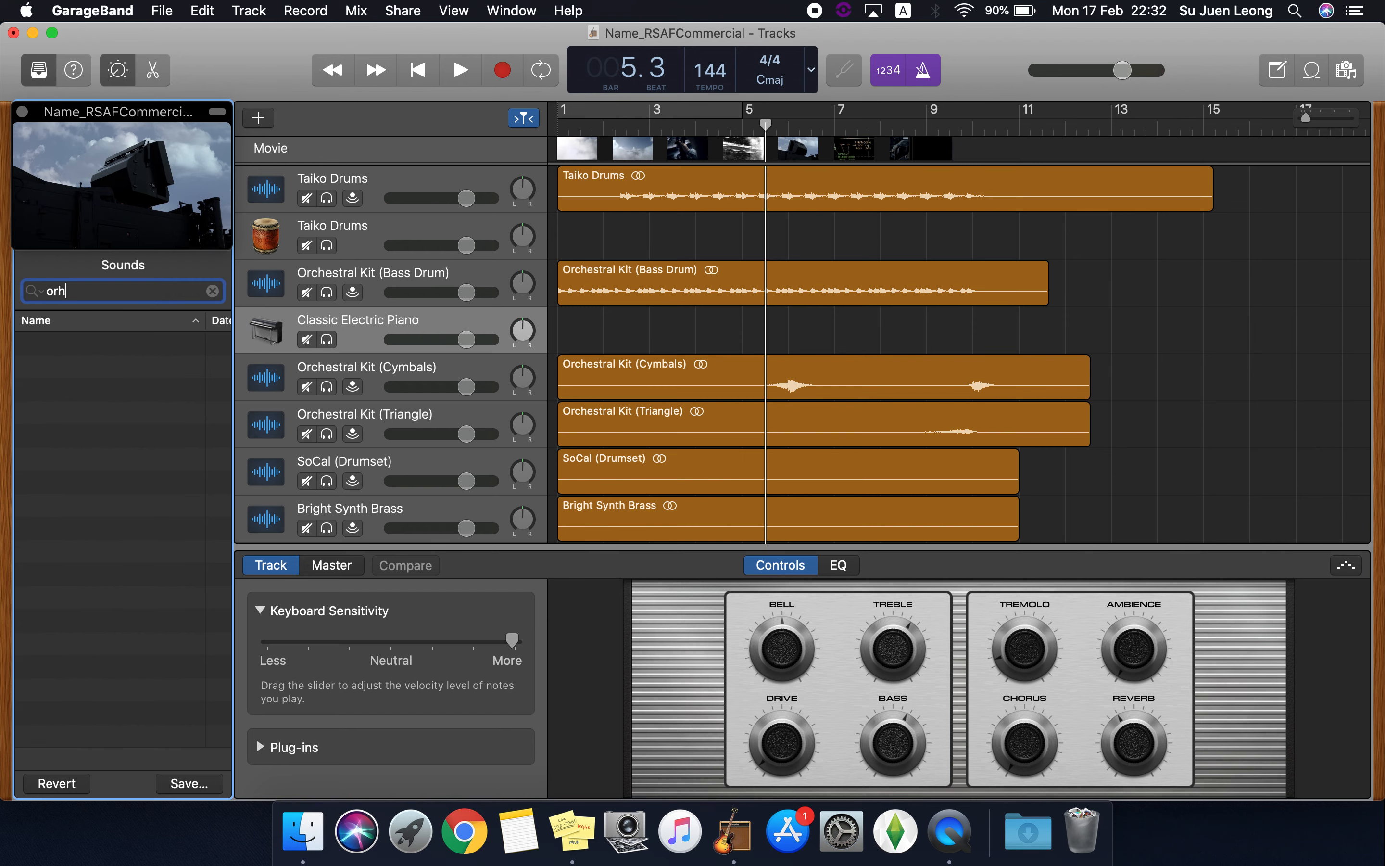
pyautogui.write('c')
pyautogui.press('BackSpace')
pyautogui.press('BackSpace')
pyautogui.write('che')
pyautogui.click(99, 345)
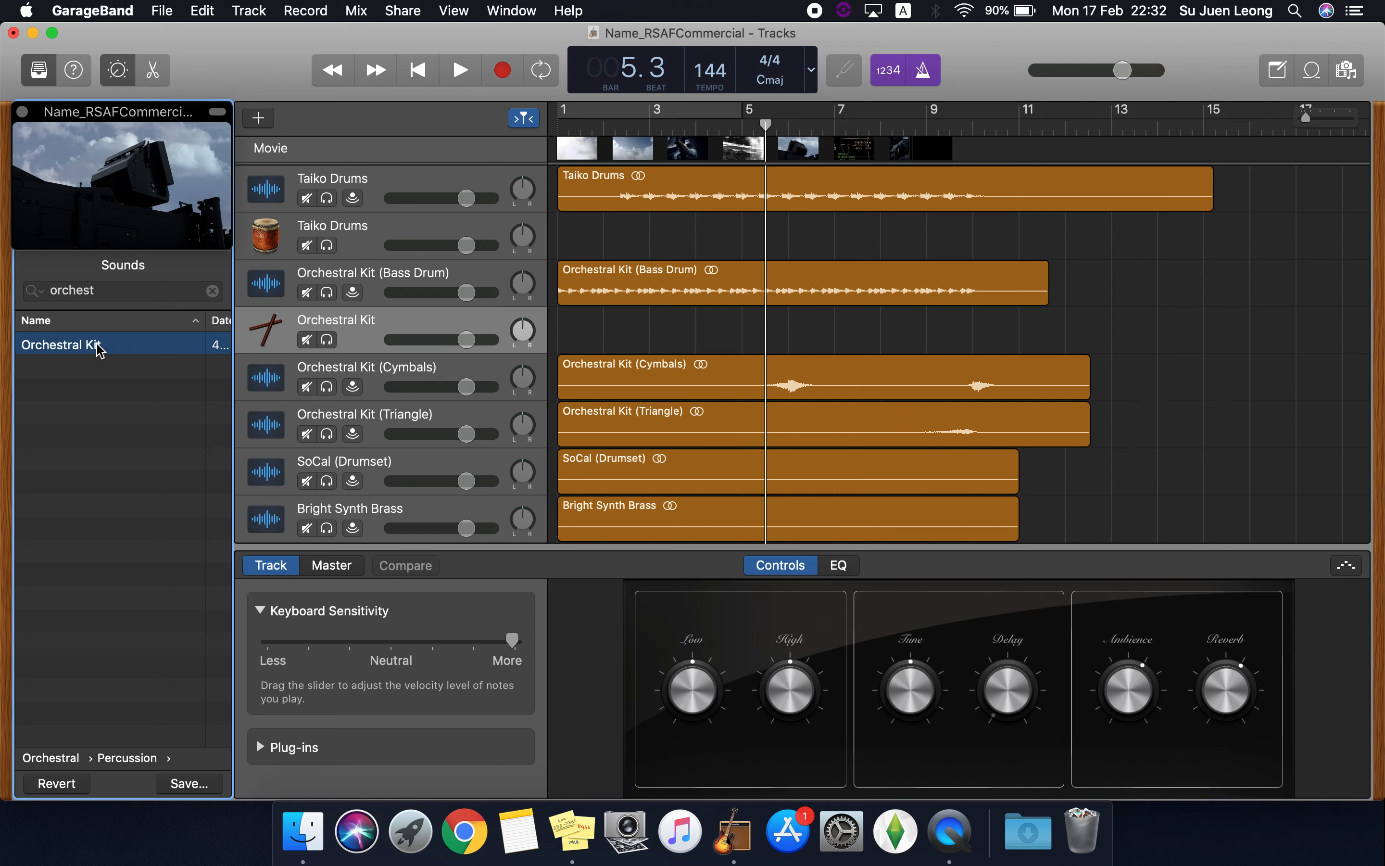
# - Show the Musical Typing keyboard for the Orchestral Kit track and move it lower so the audio regions stay uncovered
pyautogui.click(454, 10)
pyautogui.moveTo(511, 10)
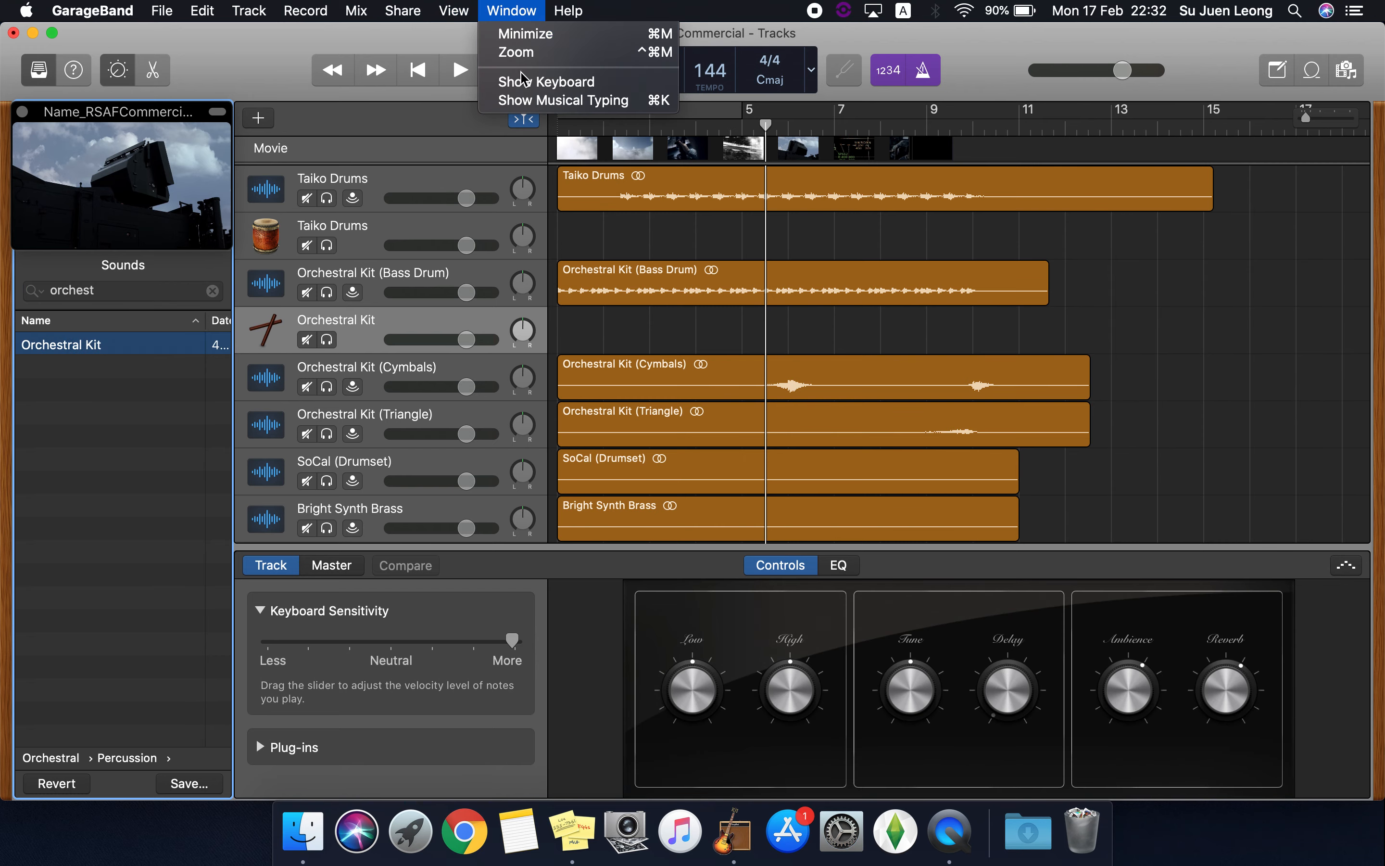
pyautogui.click(527, 102)
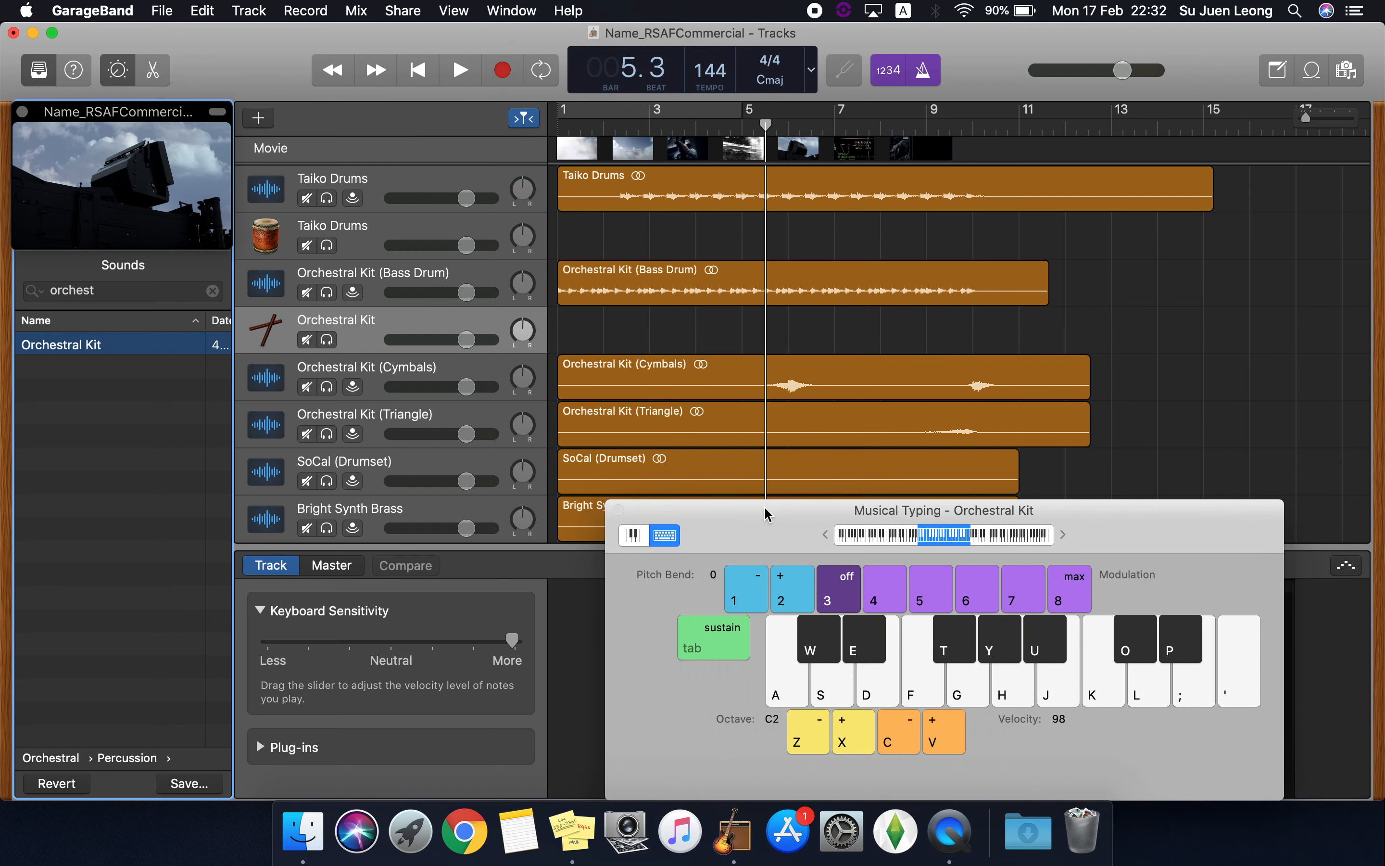
pyautogui.moveTo(763, 526); pyautogui.dragTo(744, 619)
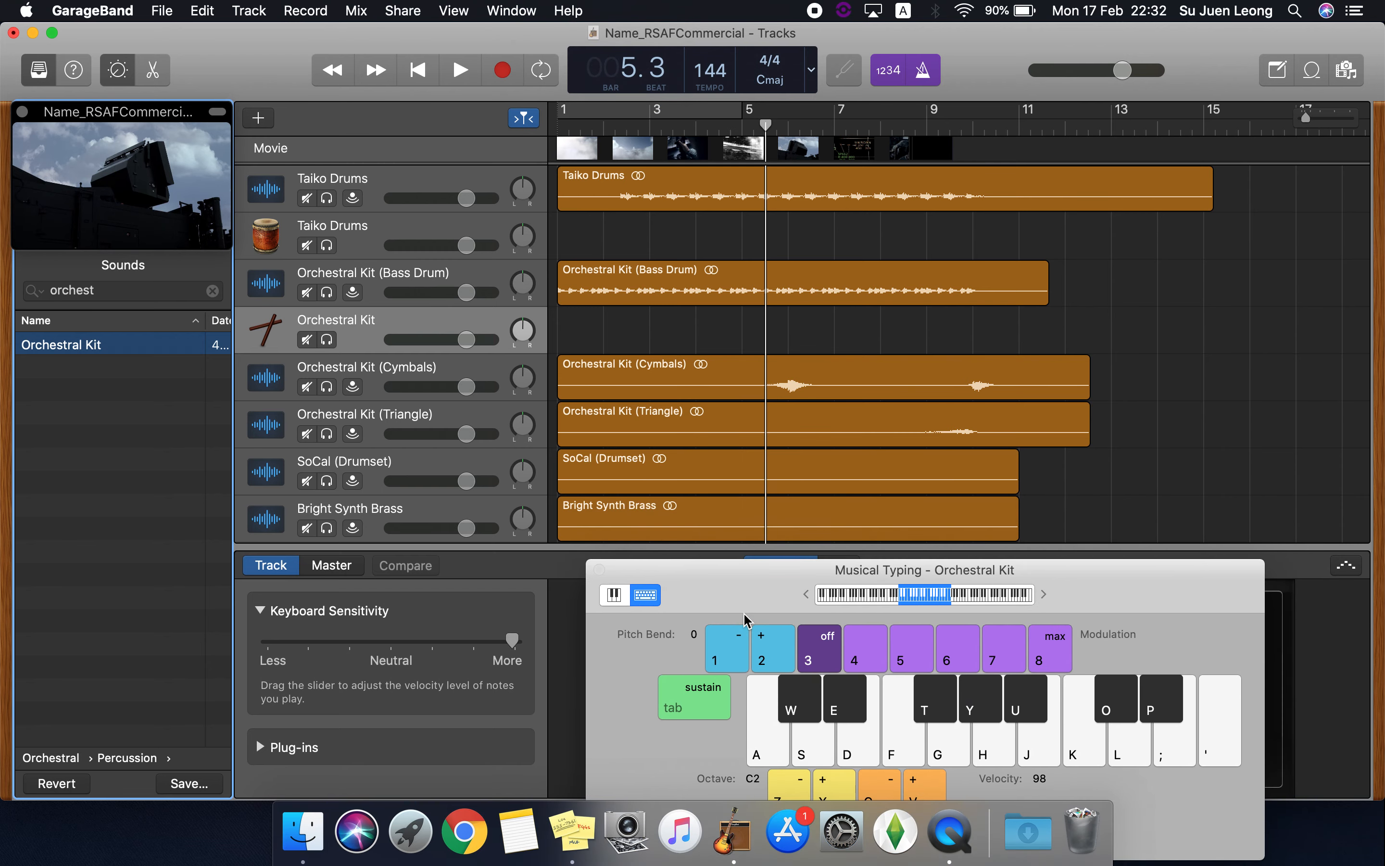
# - Test the Orchestral Kit sound by playing several white and black keys on the Musical Typing keyboard
pyautogui.click(771, 746)
pyautogui.click(802, 746)
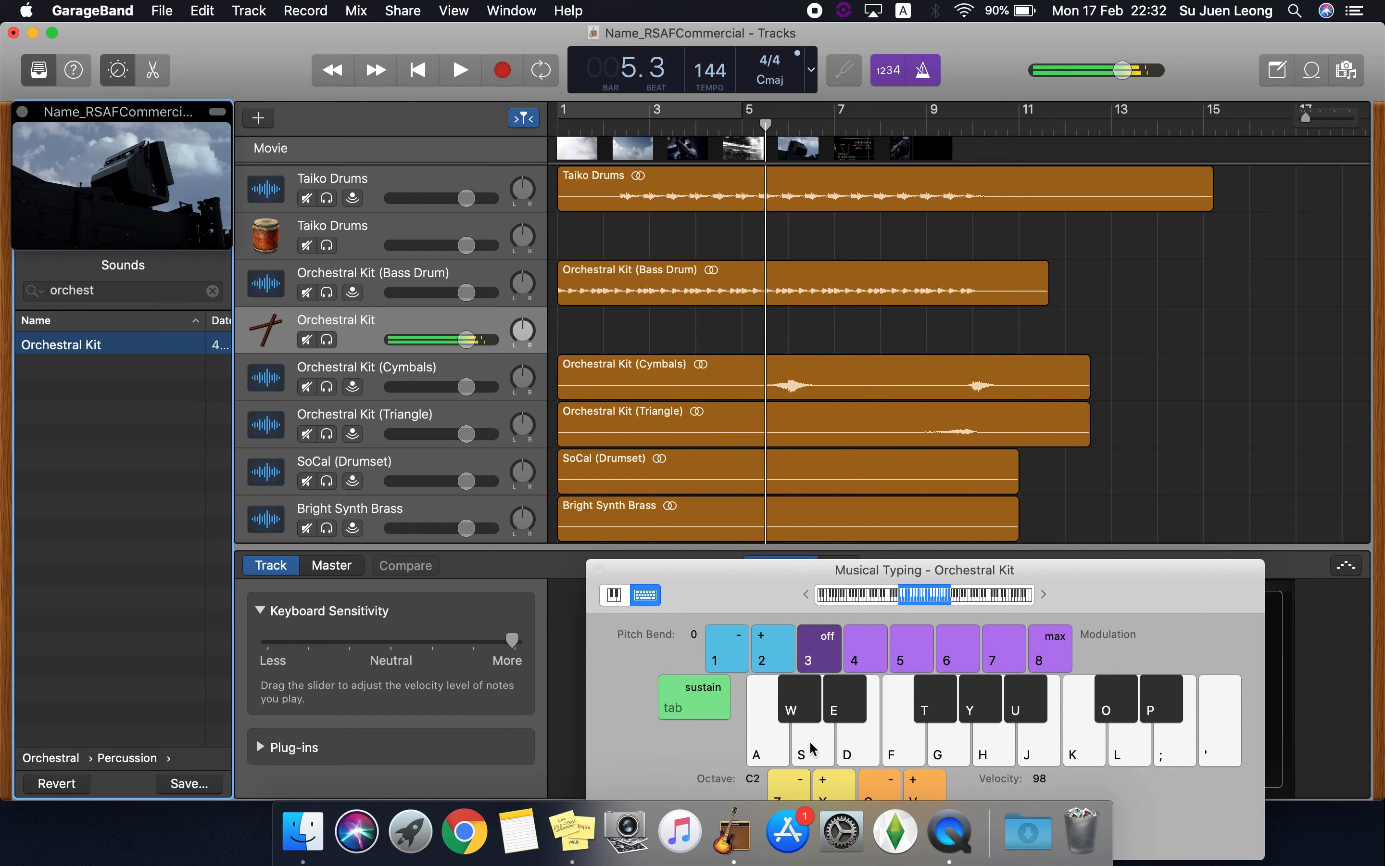
pyautogui.click(962, 747)
pyautogui.click(995, 719)
pyautogui.click(925, 711)
pyautogui.click(845, 707)
pyautogui.click(803, 707)
pyautogui.click(797, 748)
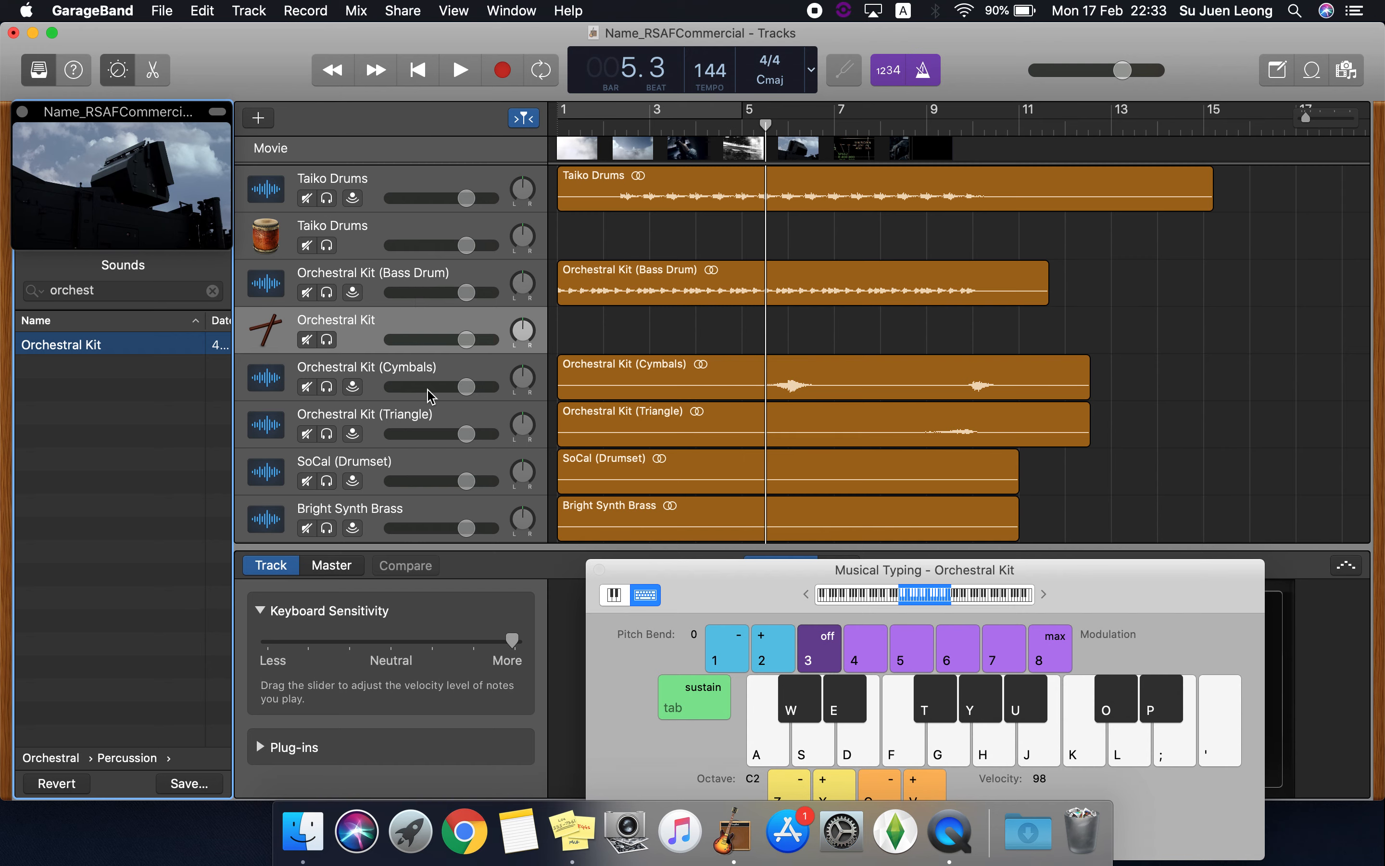
# - Add a software instrument track directly below the Orchestral Kit (Cymbals) audio track
pyautogui.click(348, 360)
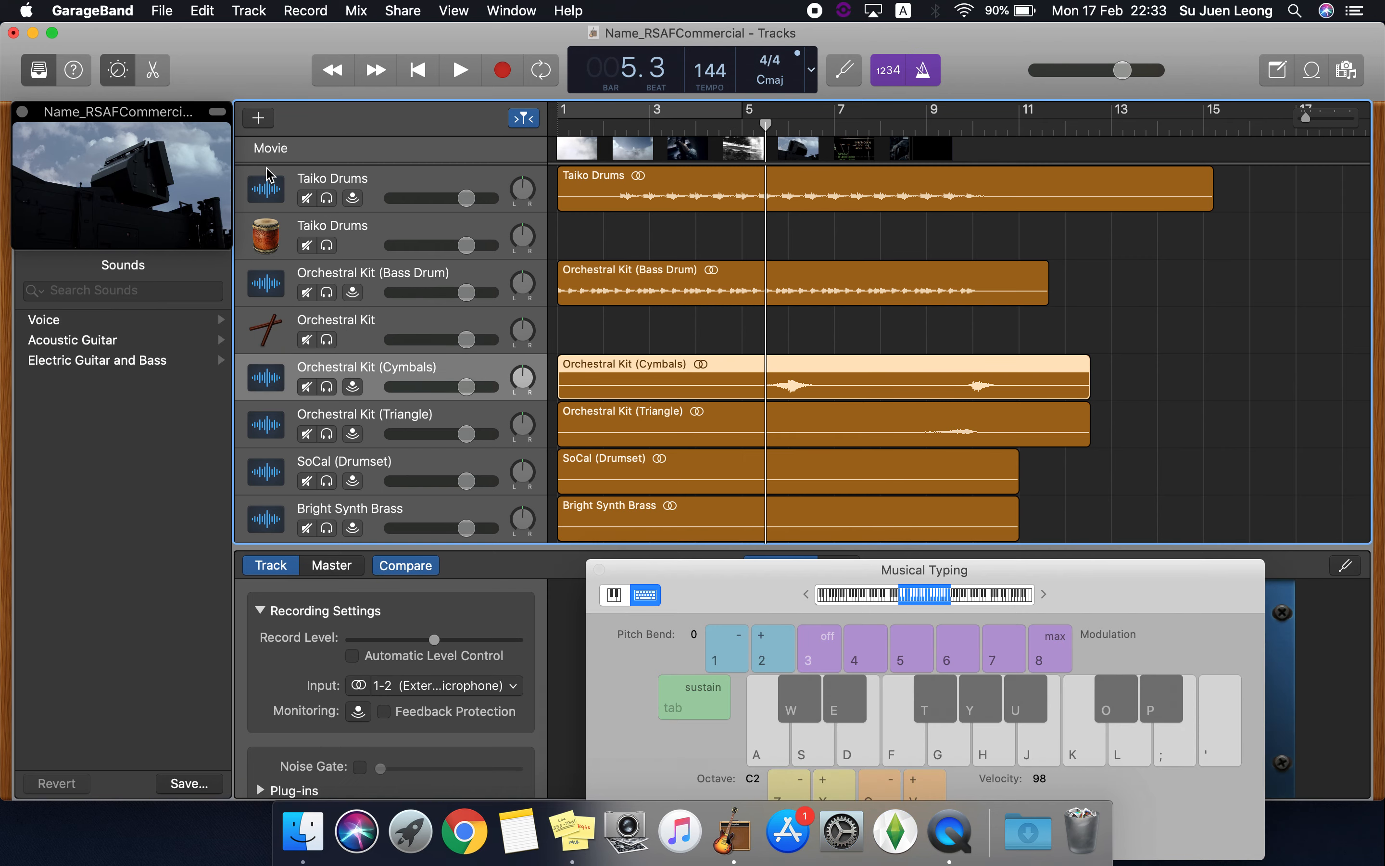
pyautogui.click(255, 119)
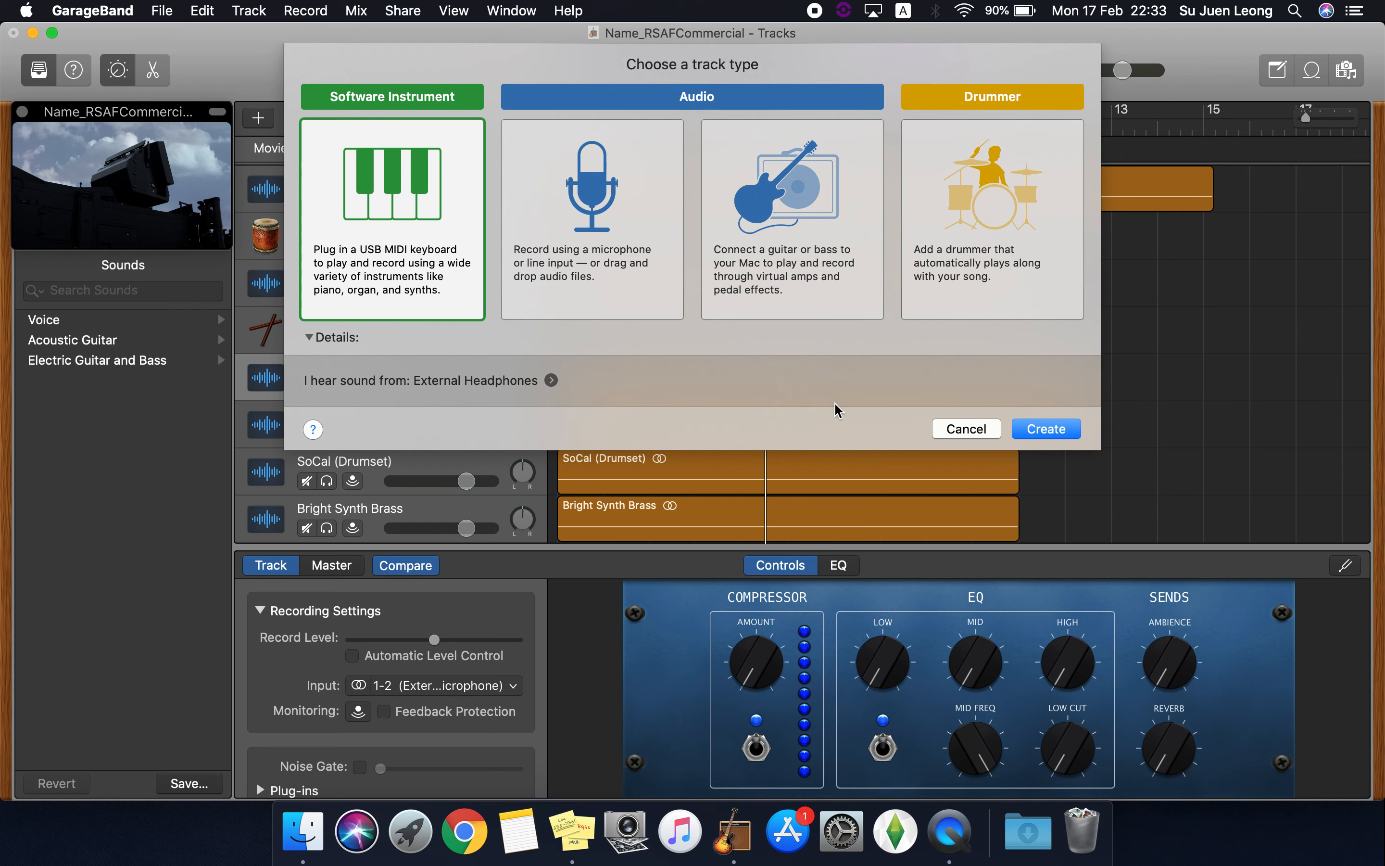
pyautogui.click(1046, 430)
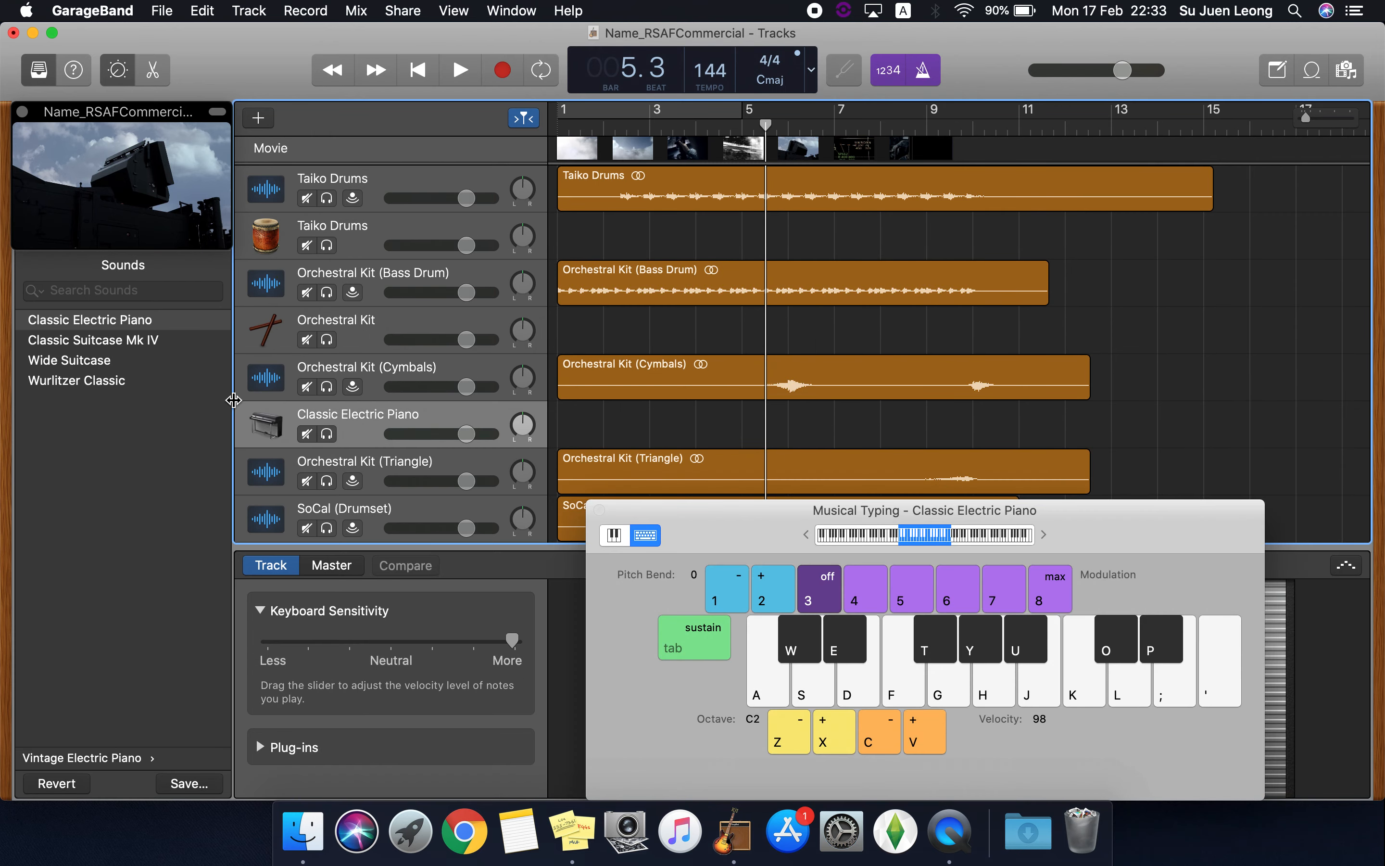
# - Search the sound library for "orchestra" and assign the Orchestral Kit sound to the track below Orchestral Kit (Cymbals)
pyautogui.click(135, 290)
pyautogui.write('orchestra')
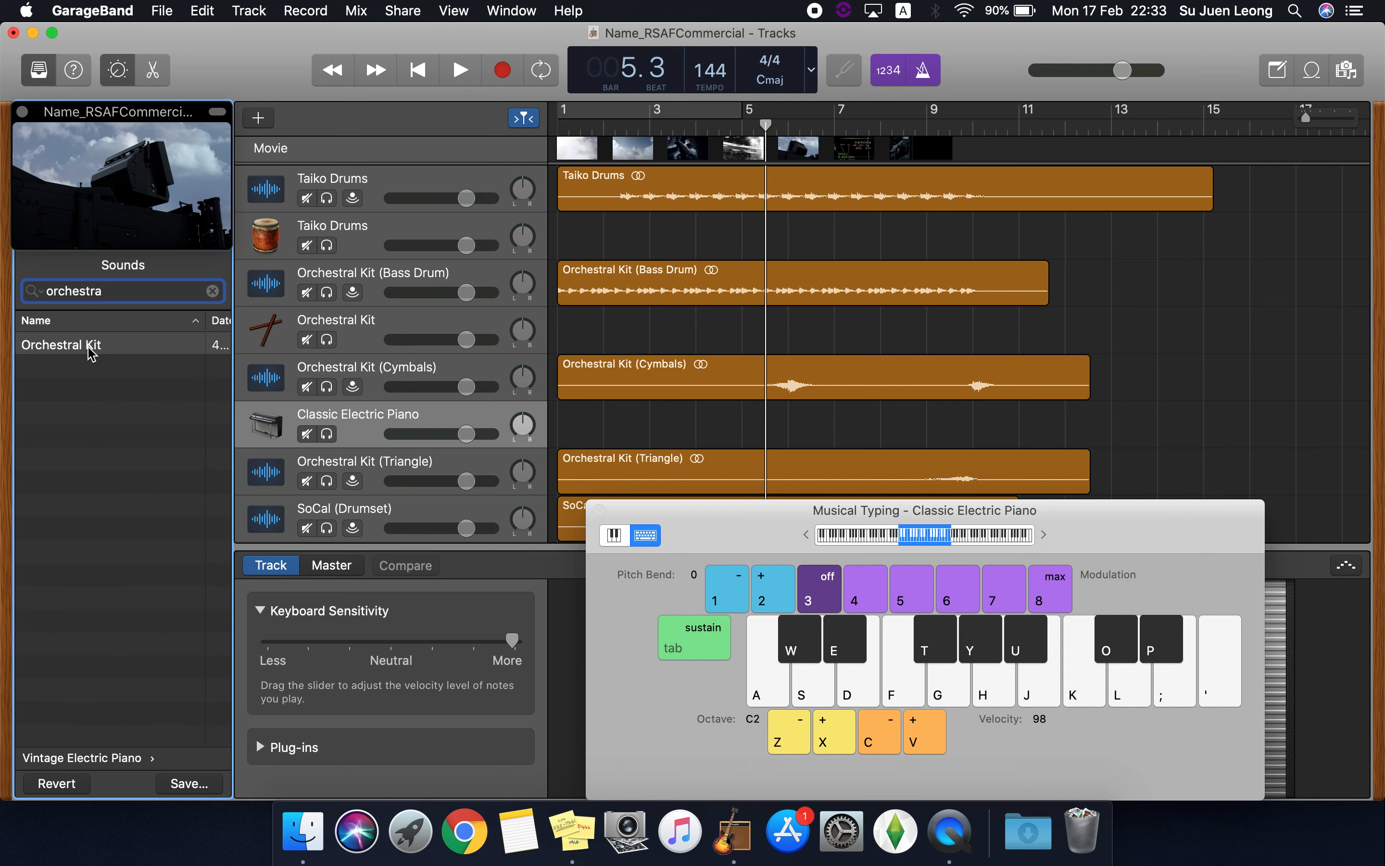
pyautogui.click(91, 346)
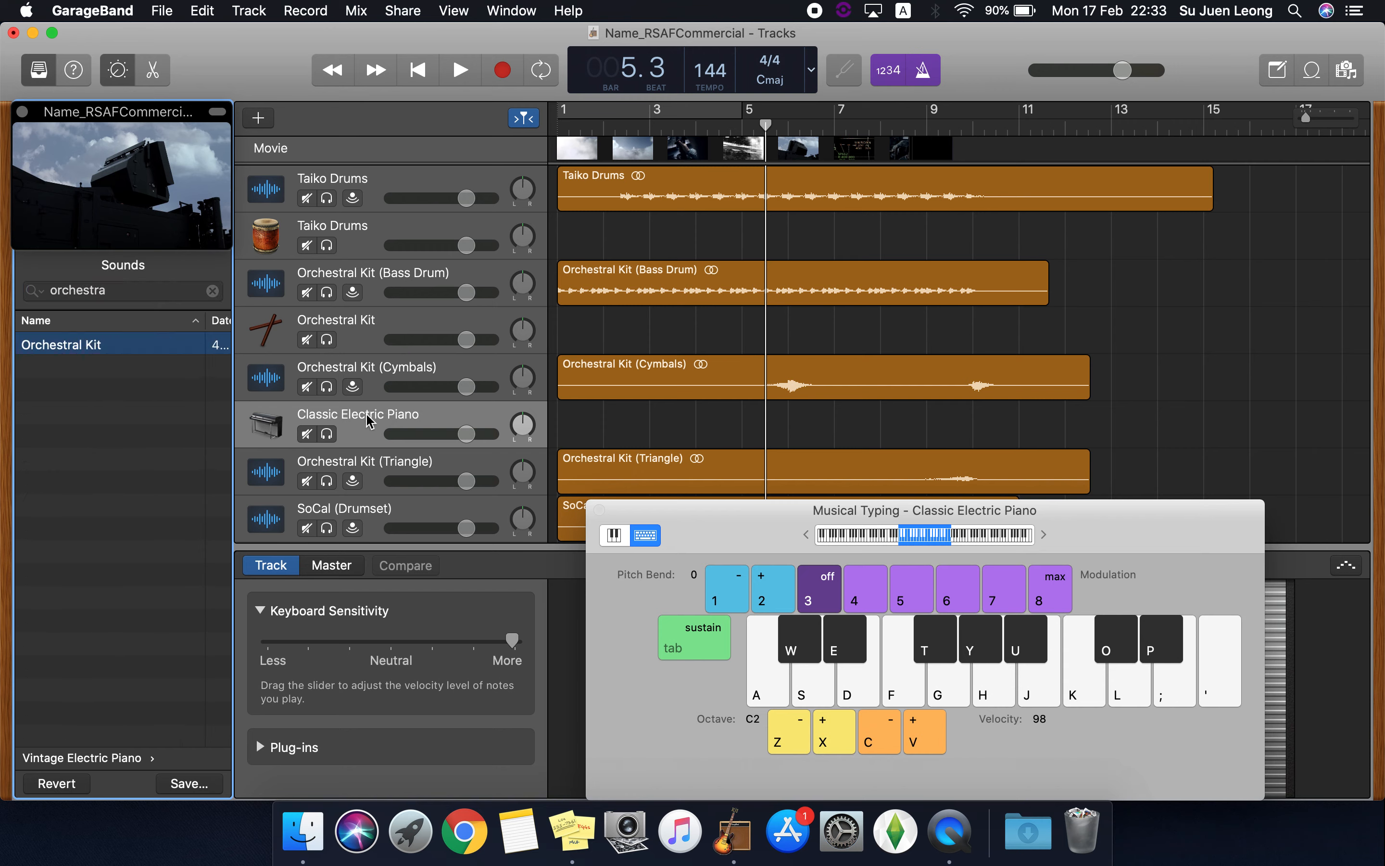
pyautogui.click(145, 344)
# - Look through the remaining audio tracks from Orchestral Kit (Triangle) to String Ensemble 2 that need matching software instrument tracks
pyautogui.scroll(-3, 781, 342)
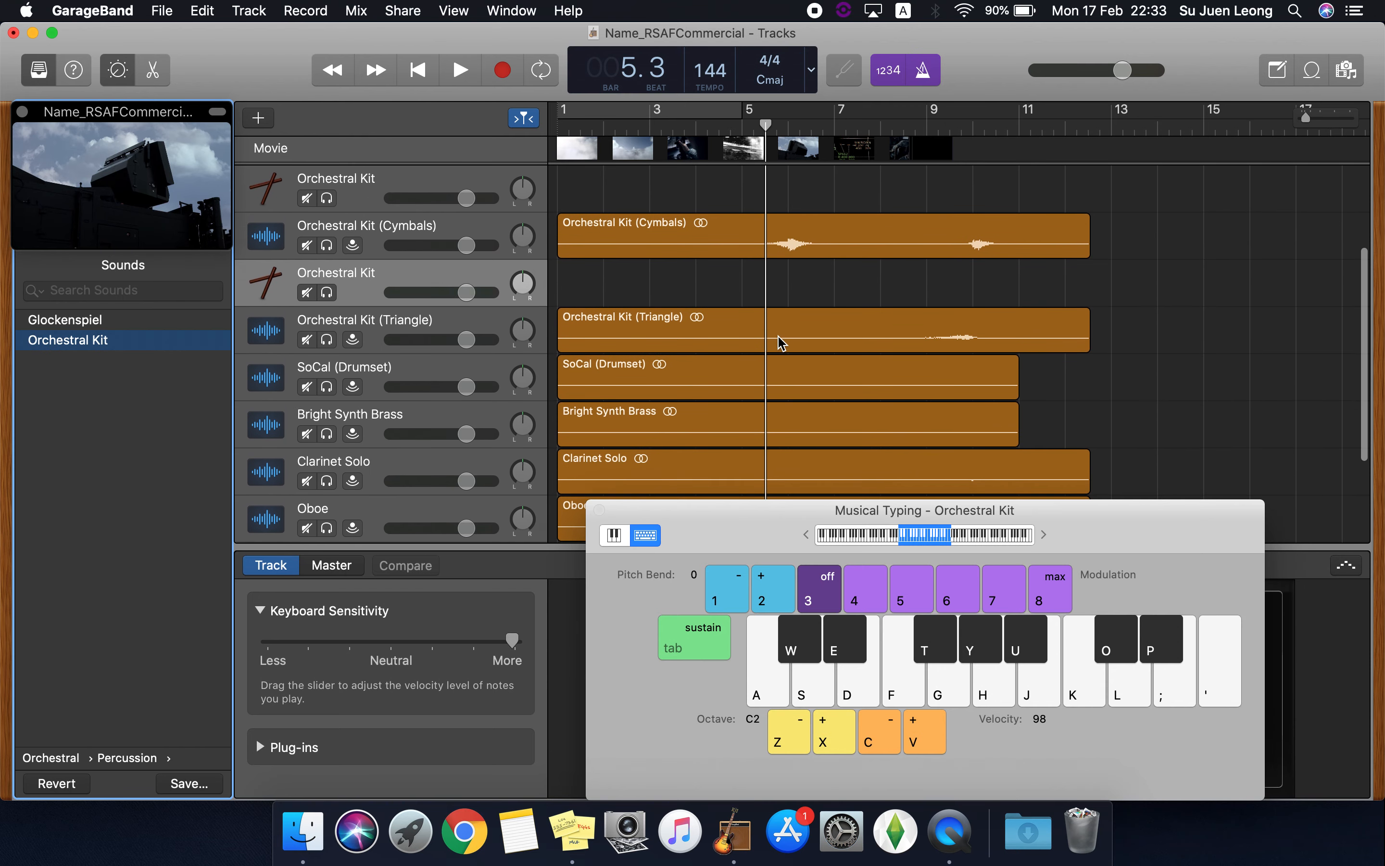
pyautogui.scroll(-2, 782, 343)
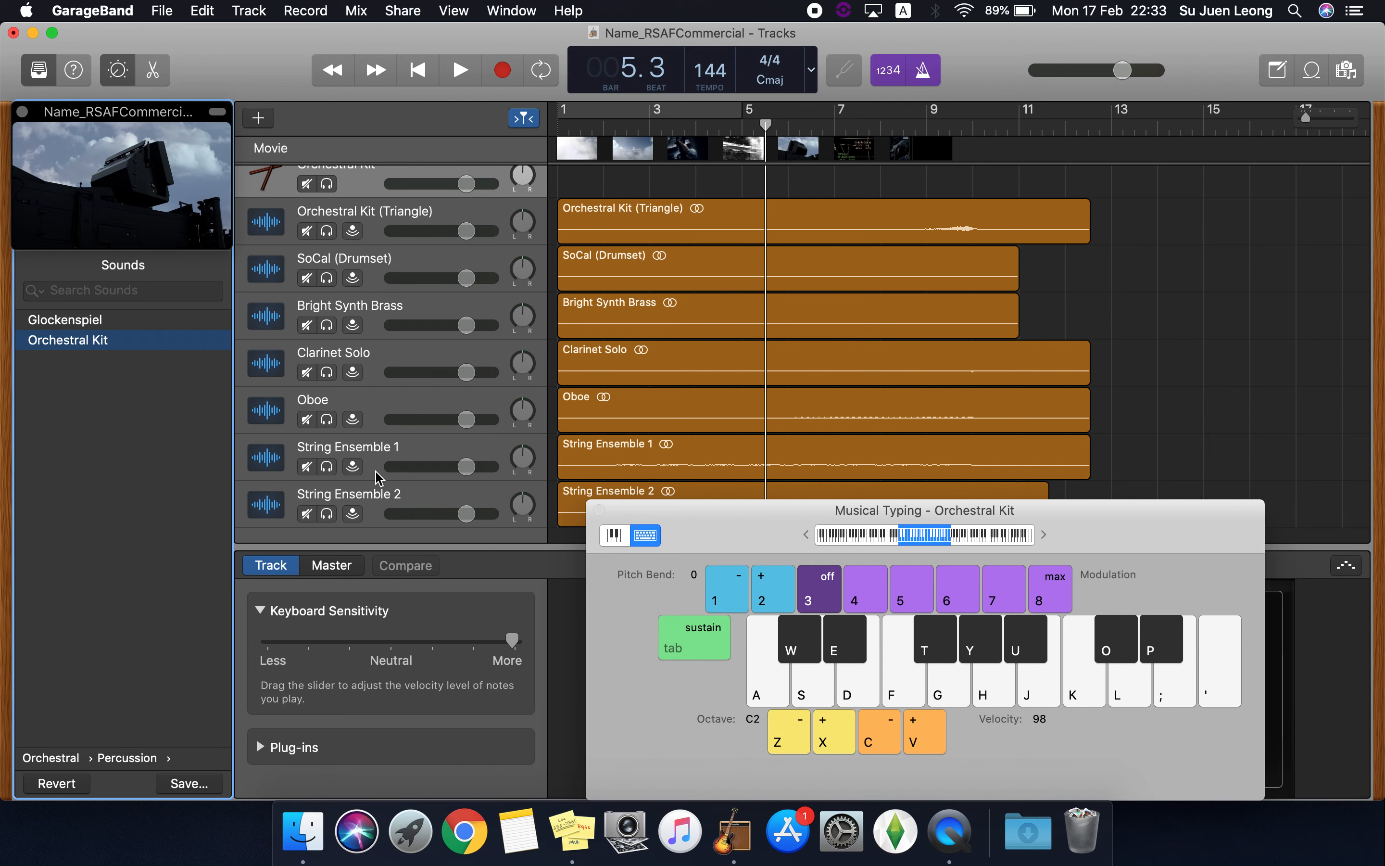
pyautogui.scroll(5, 395, 229)
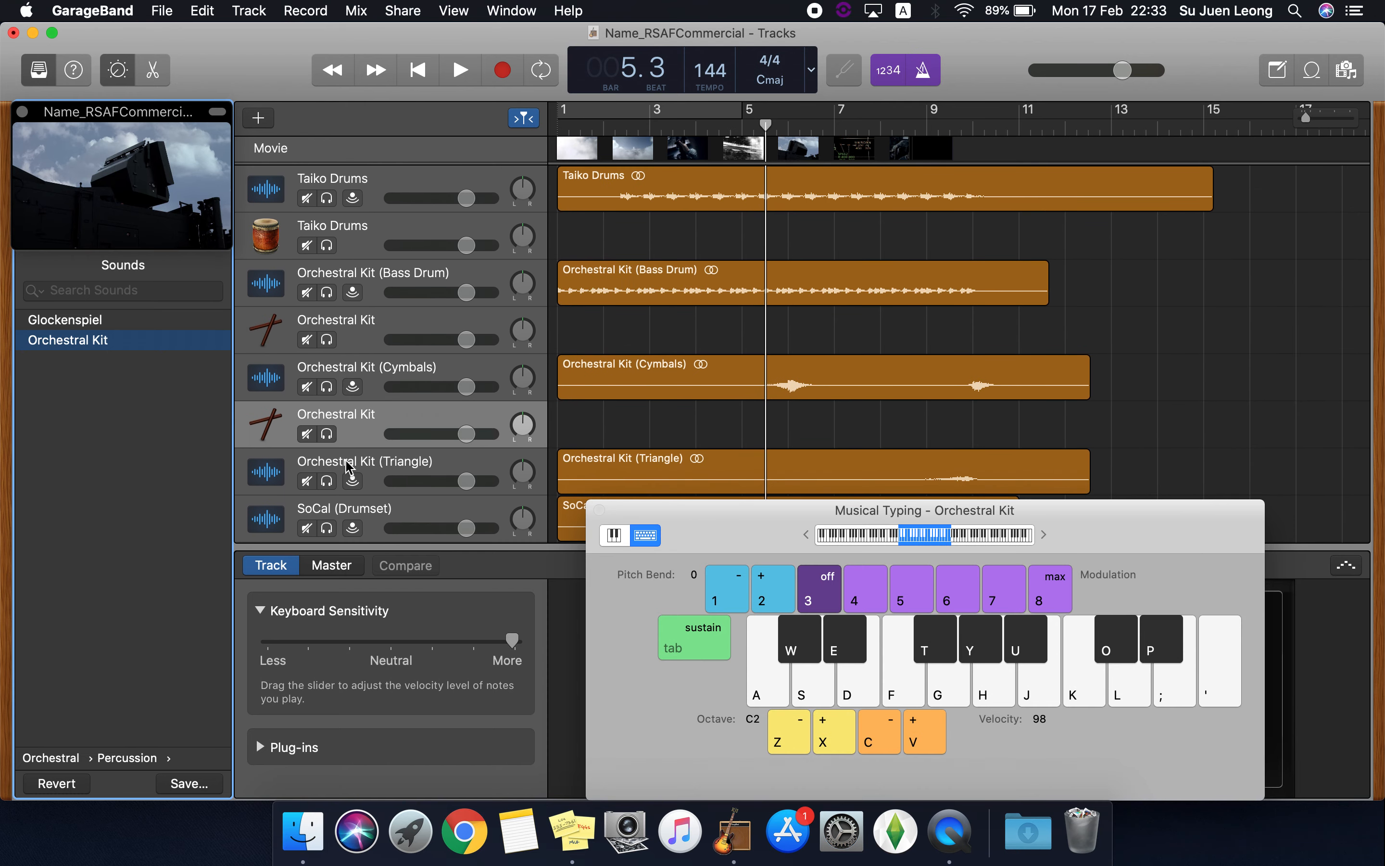
pyautogui.scroll(-3, 355, 518)
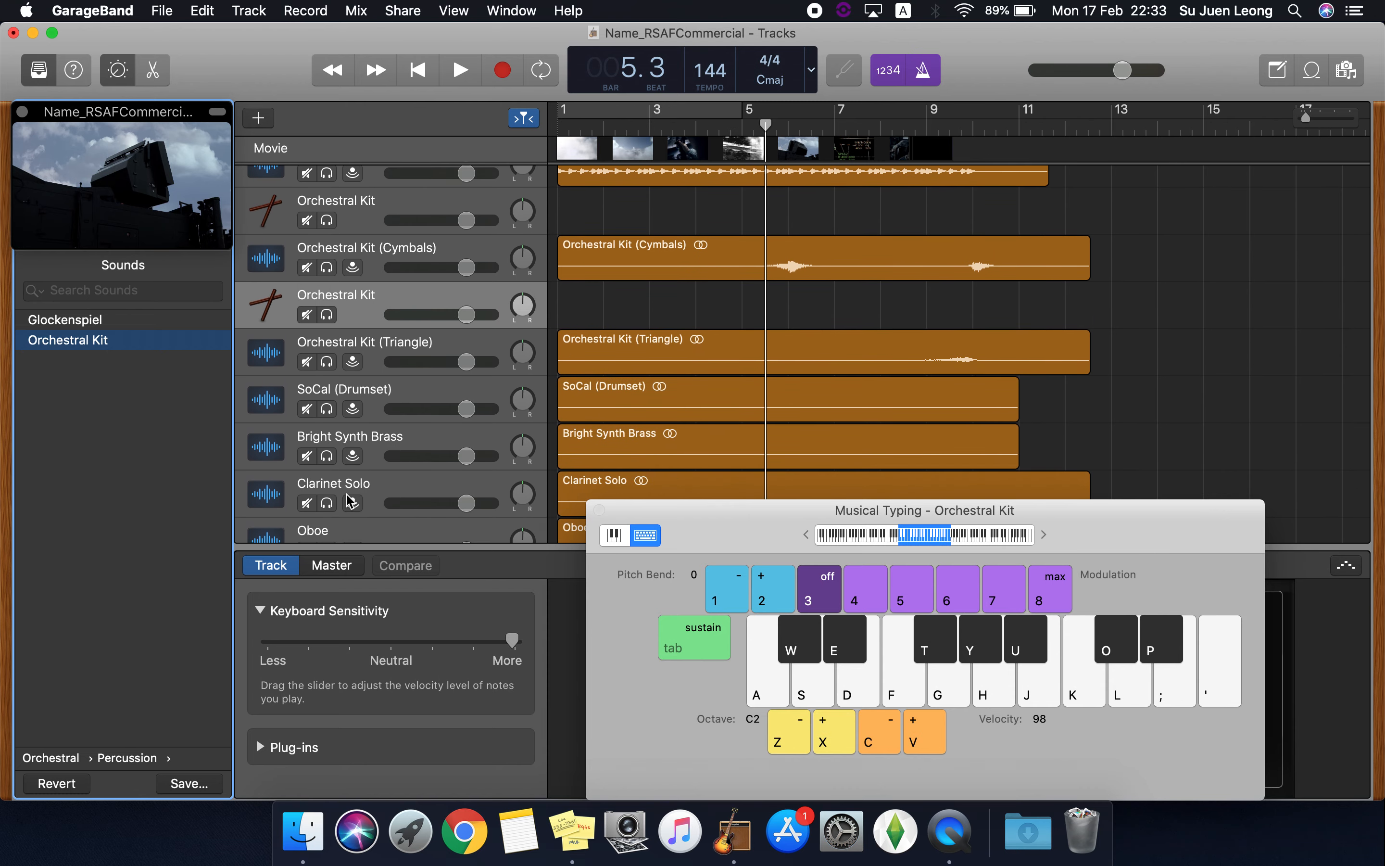
pyautogui.scroll(-3, 350, 458)
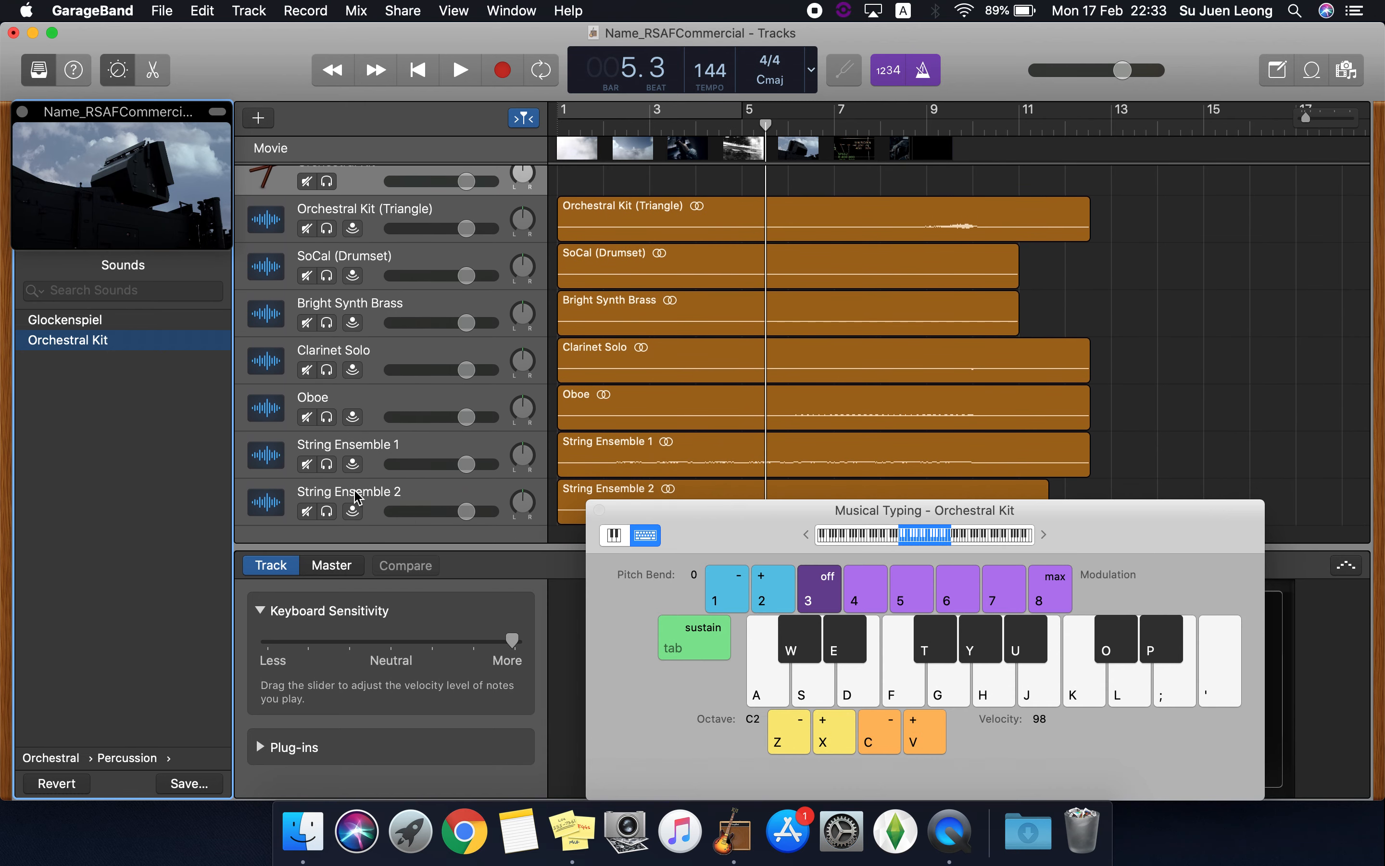
pyautogui.scroll(-1, 353, 481)
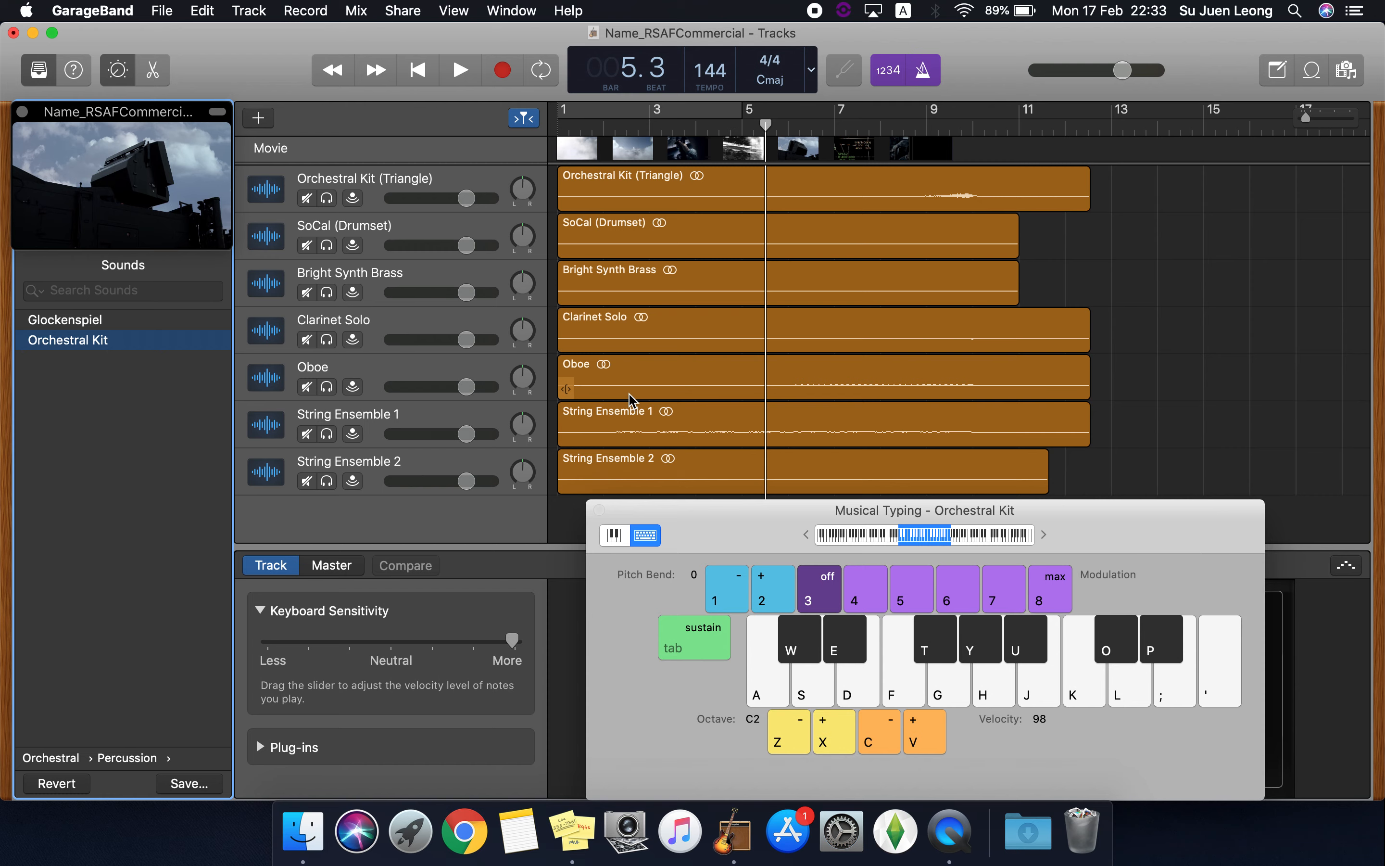
pyautogui.scroll(6, 632, 399)
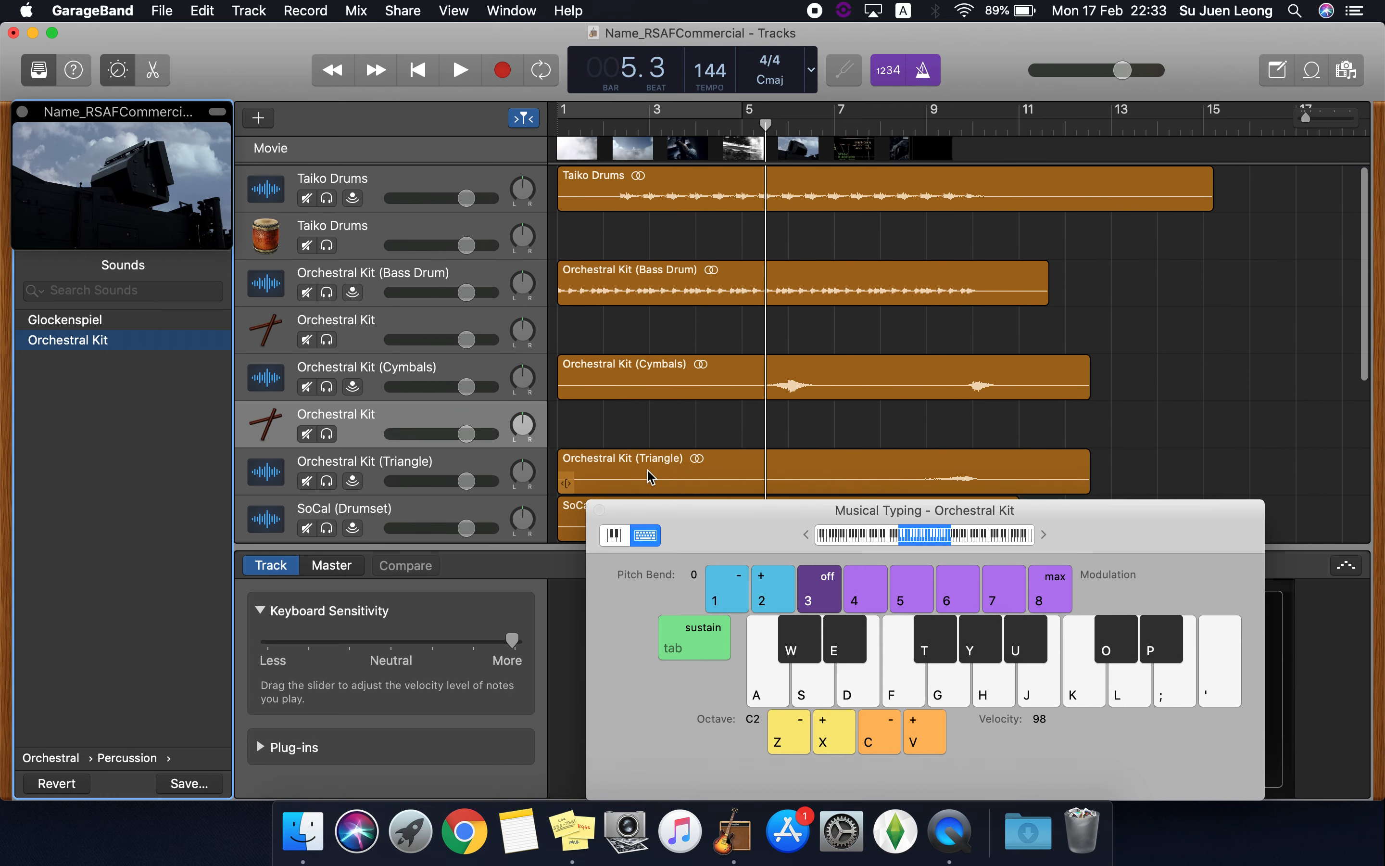
# - Close the Musical Typing keyboard and reopen it for the Taiko Drums software instrument track
pyautogui.click(600, 510)
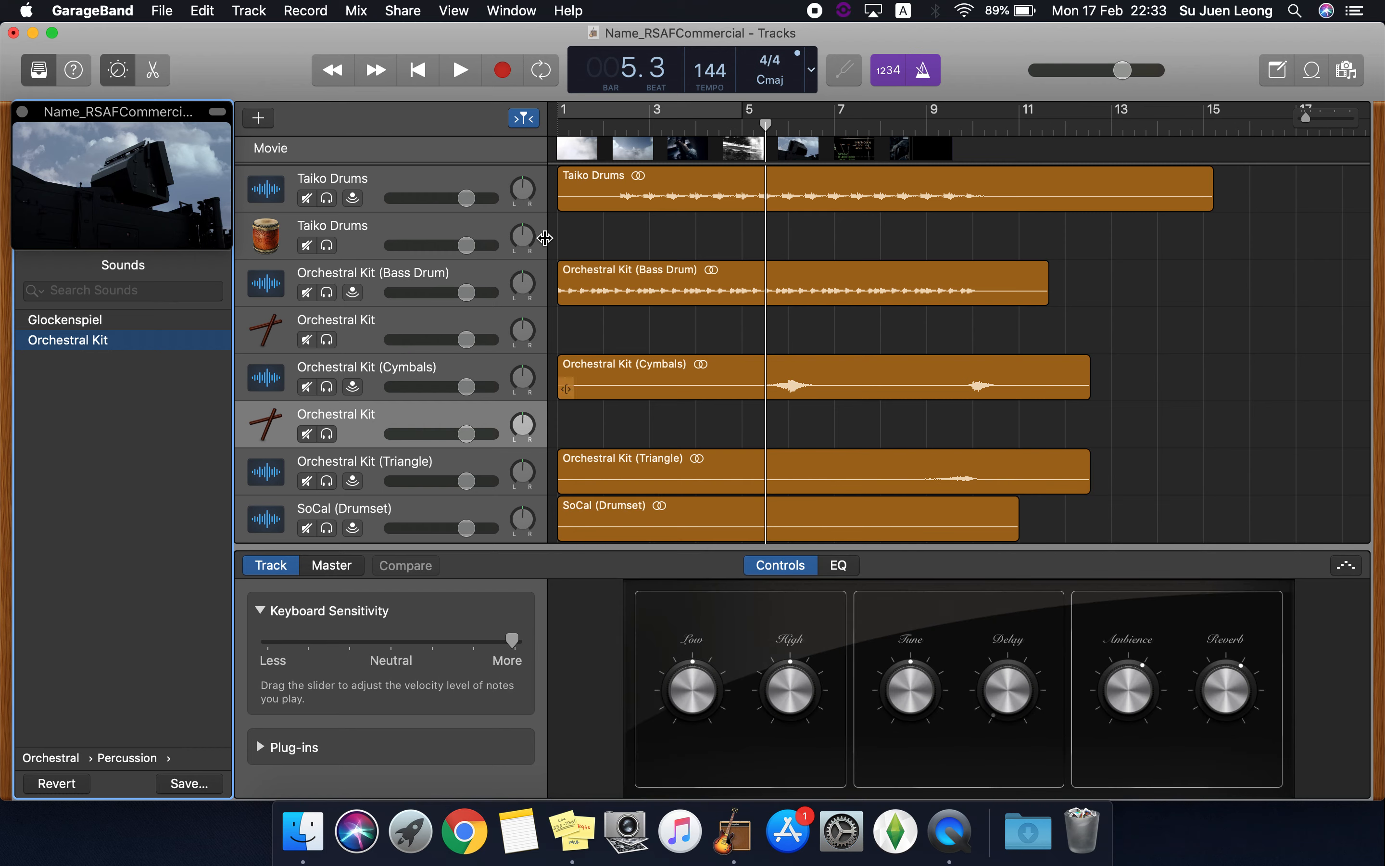
pyautogui.click(416, 229)
pyautogui.click(497, 9)
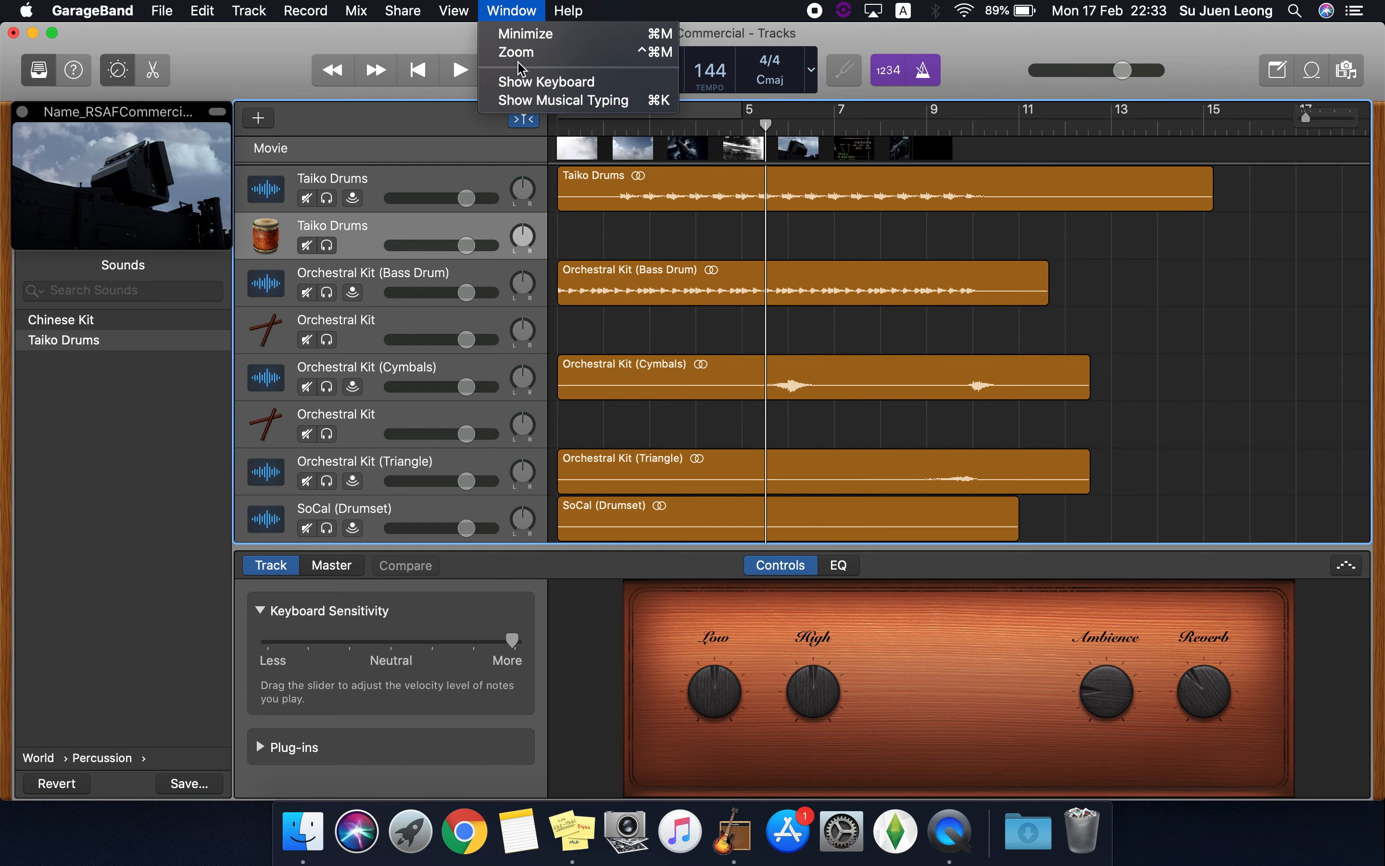
pyautogui.click(544, 96)
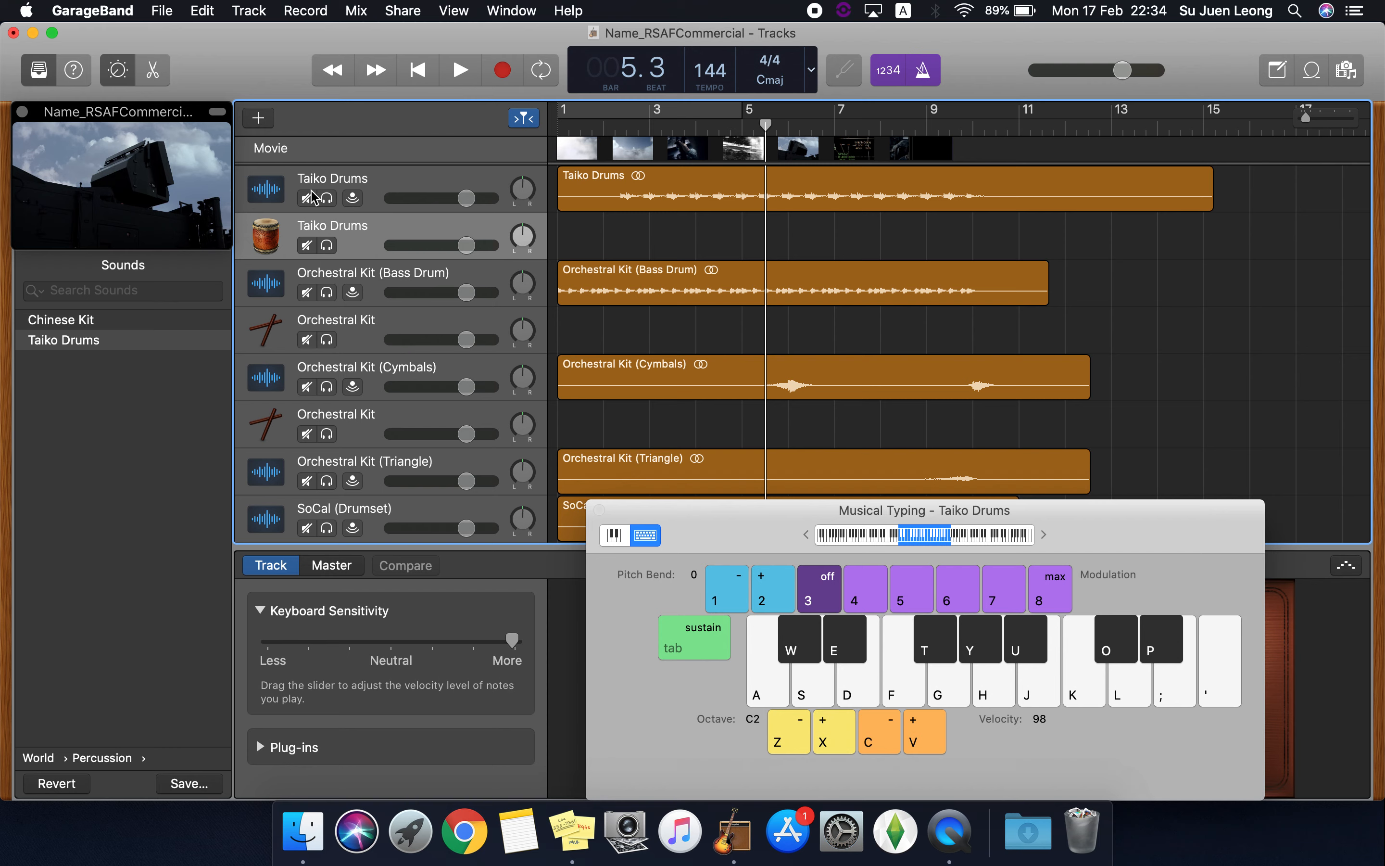
# - Solo both the Taiko Drums audio track and its software instrument track, and return the playhead to the project start
pyautogui.click(327, 198)
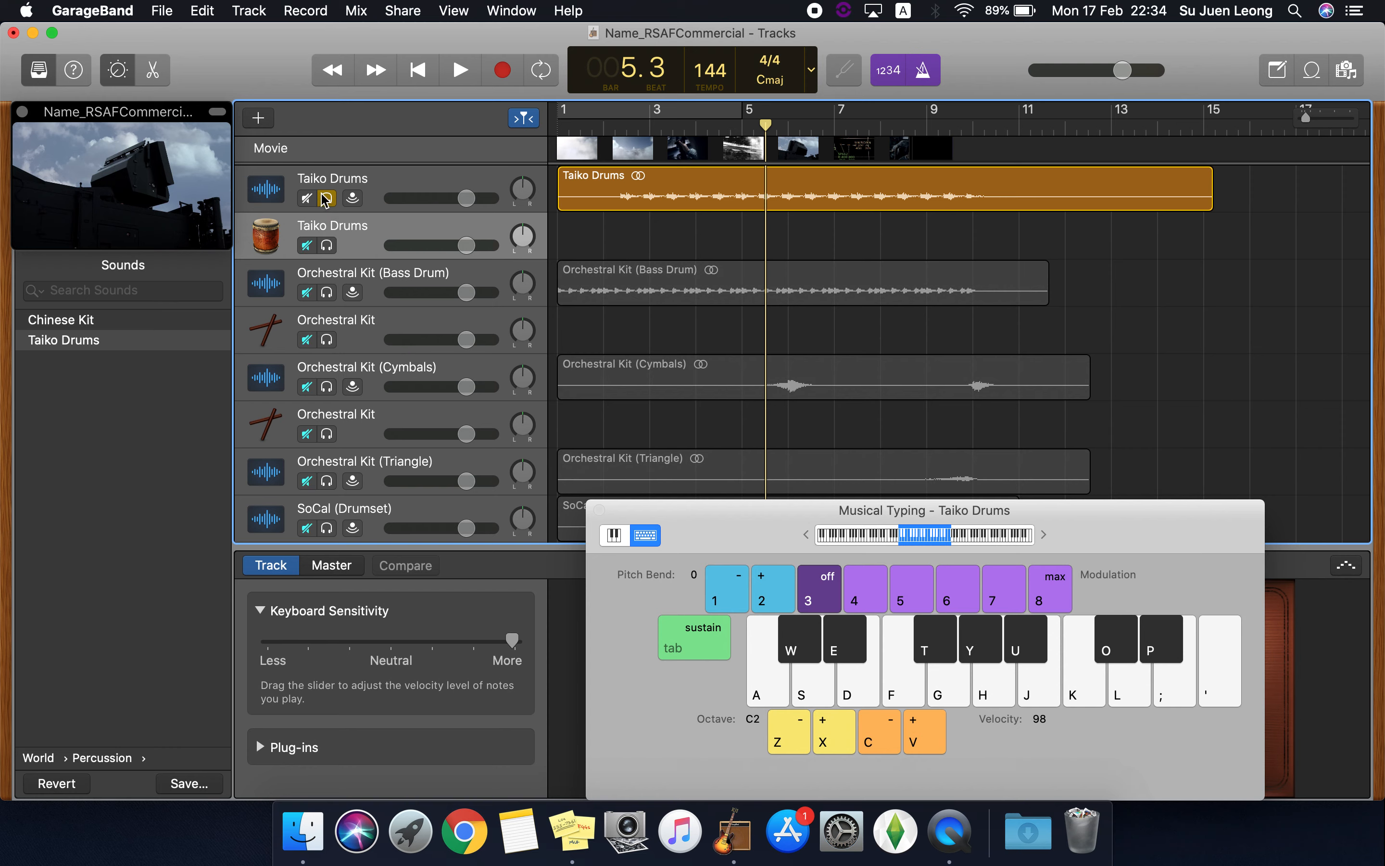
pyautogui.click(327, 246)
pyautogui.press('Return')
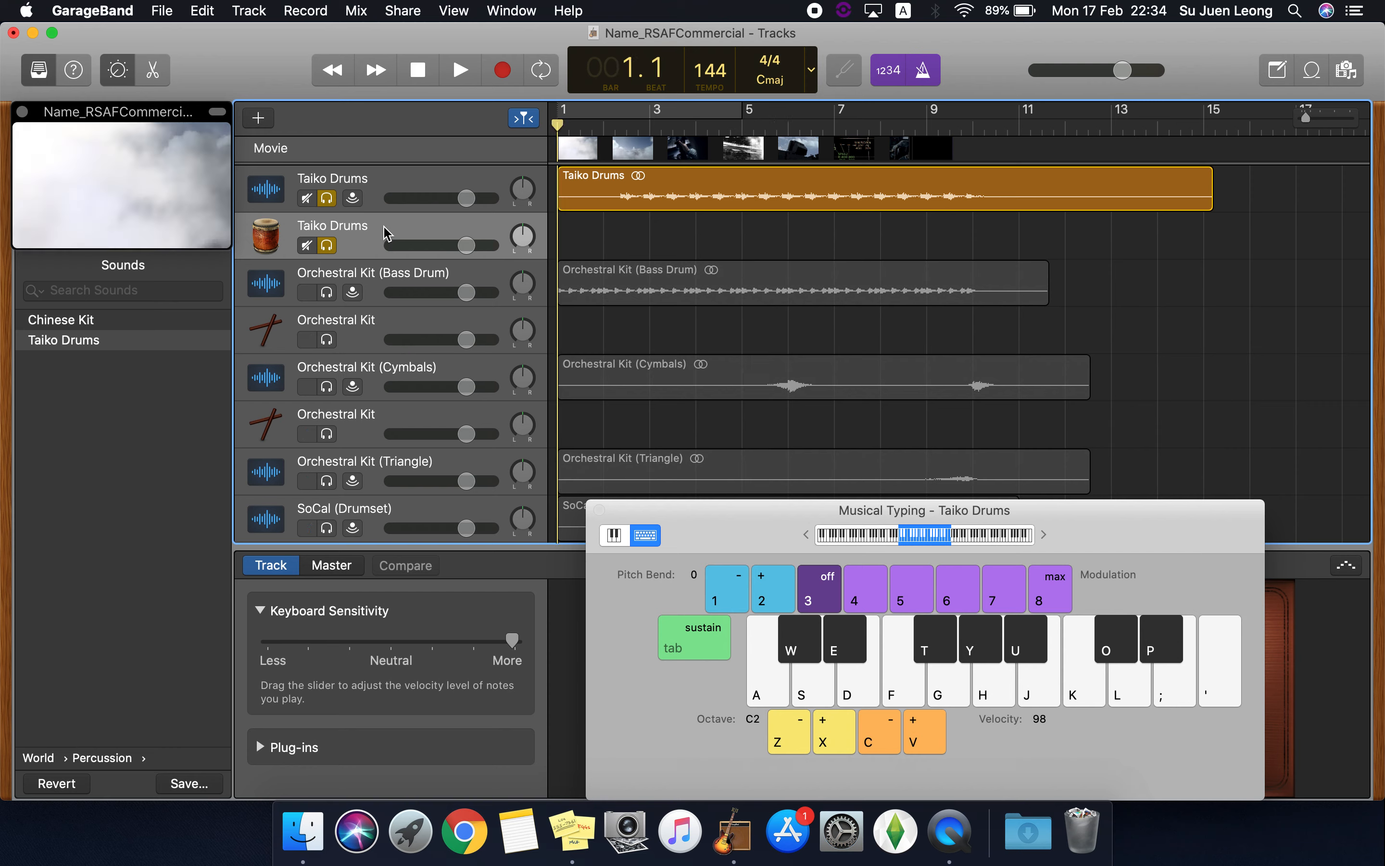
# - Listen to the soloed Taiko Drums audio from the beginning, dismiss the alert and return the playhead to the start
pyautogui.press('space')
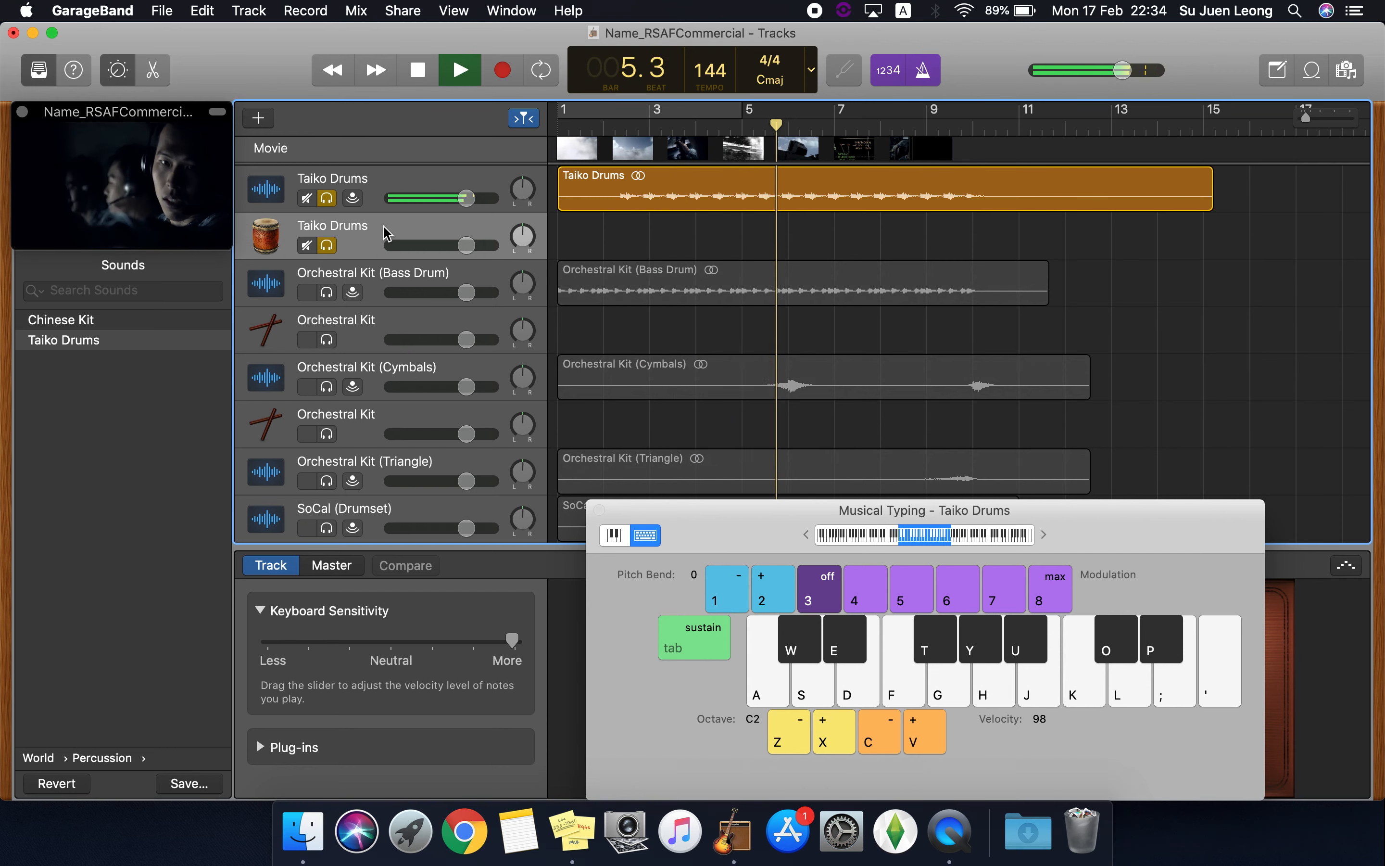
pyautogui.press('Return')
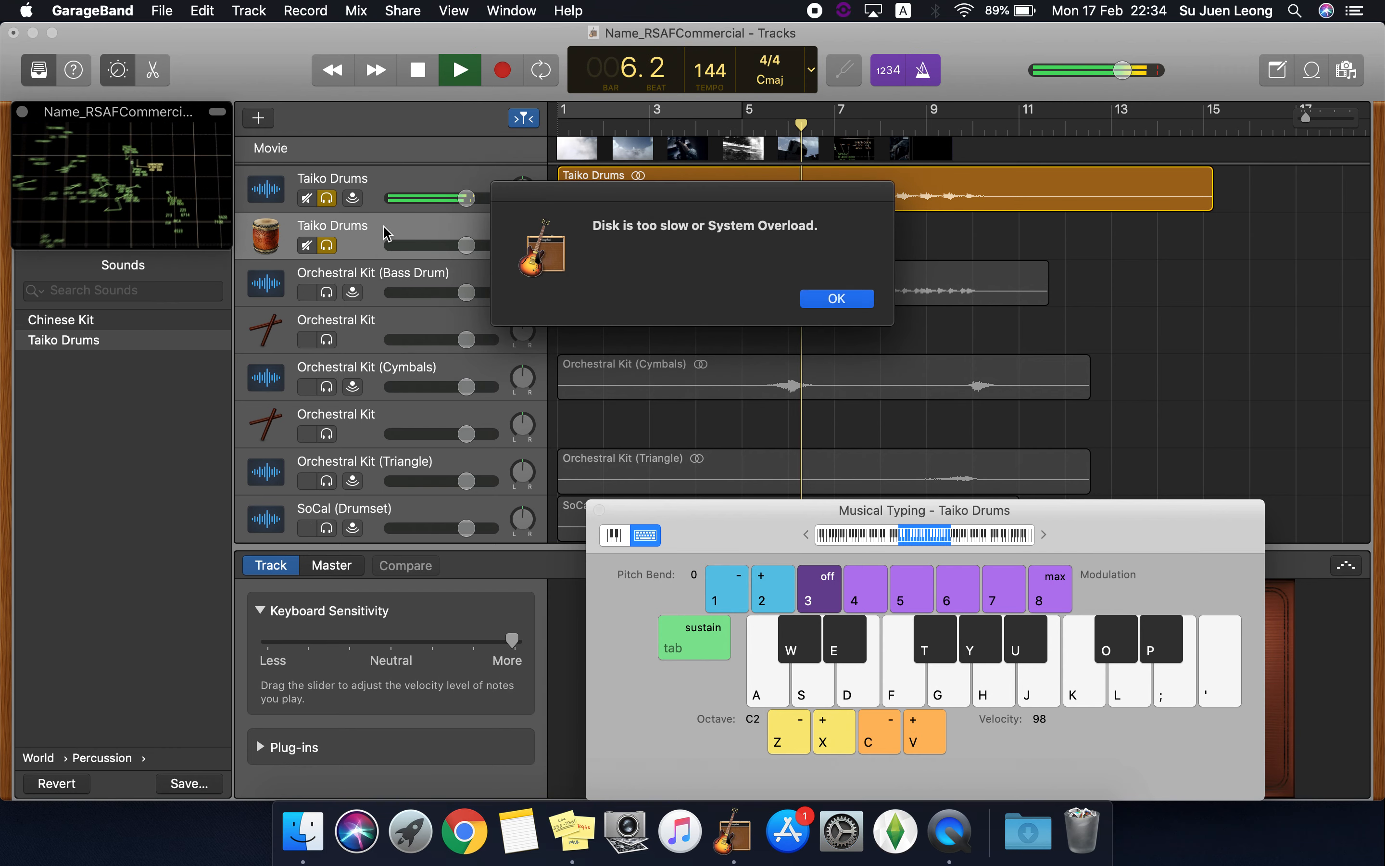
pyautogui.press('Return')
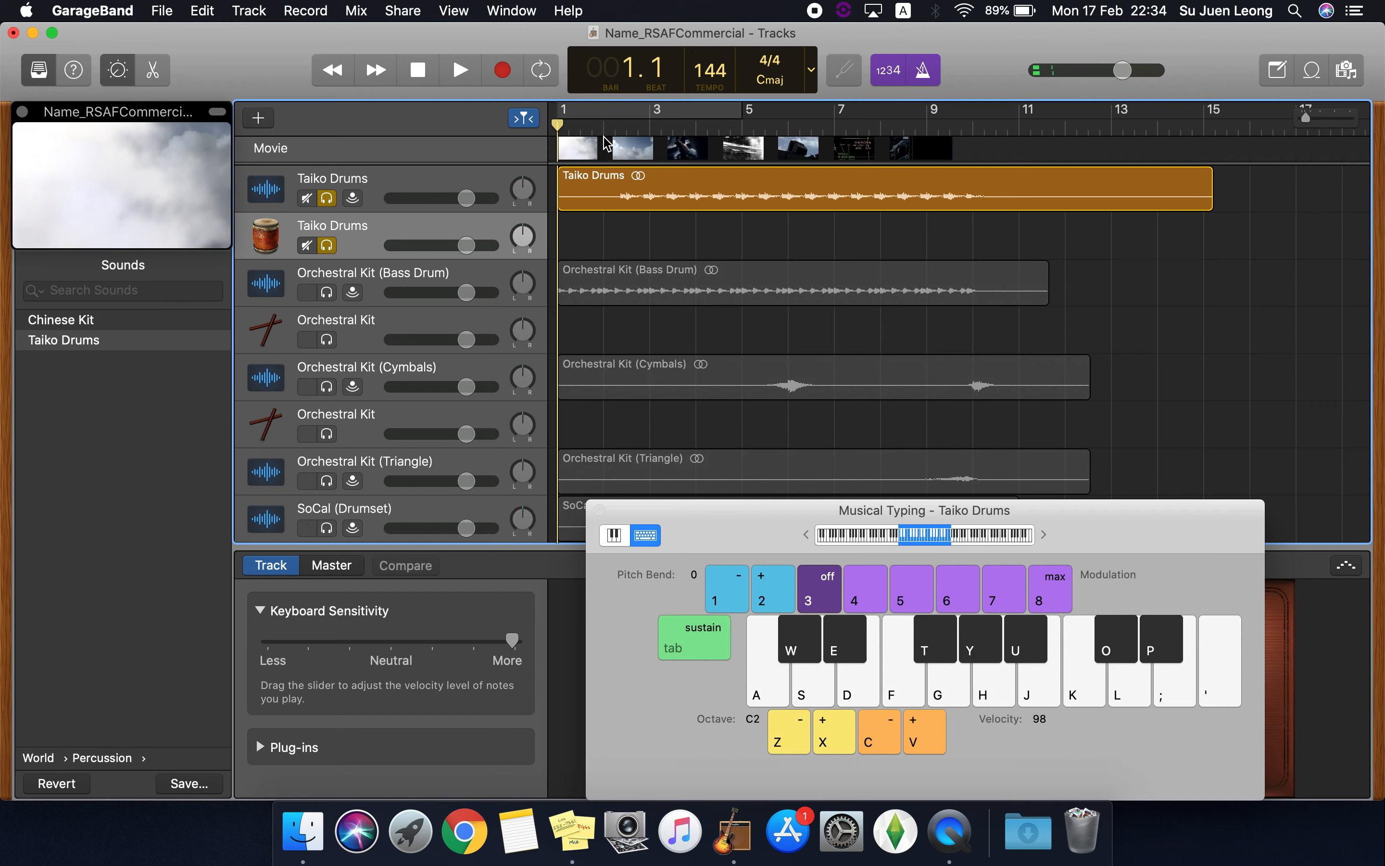
# - Move the Musical Typing keyboard up and test Taiko Drums sounds on several keys at octave C2
pyautogui.moveTo(737, 524); pyautogui.dragTo(713, 484)
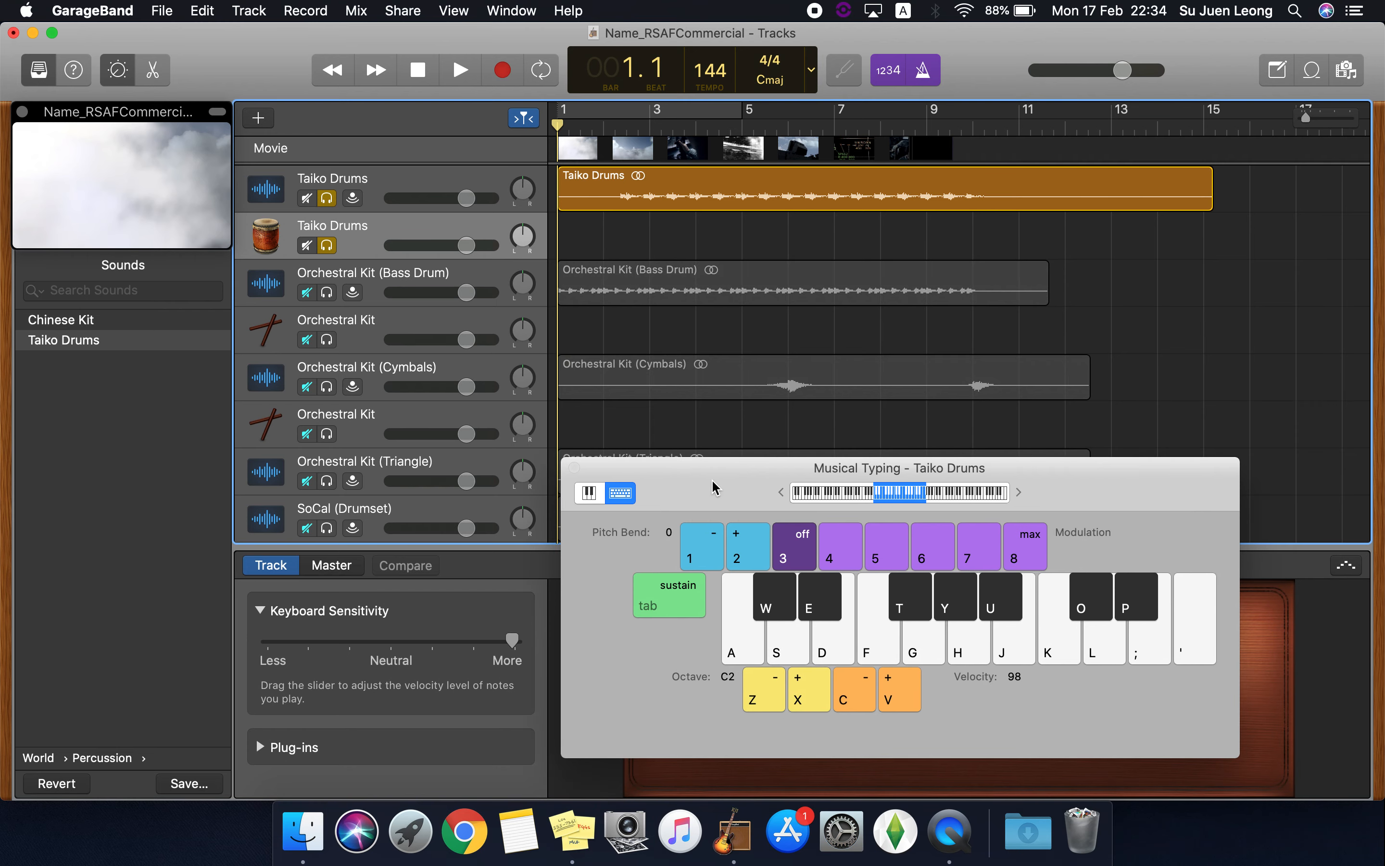
pyautogui.click(750, 647)
pyautogui.click(775, 643)
pyautogui.click(810, 615)
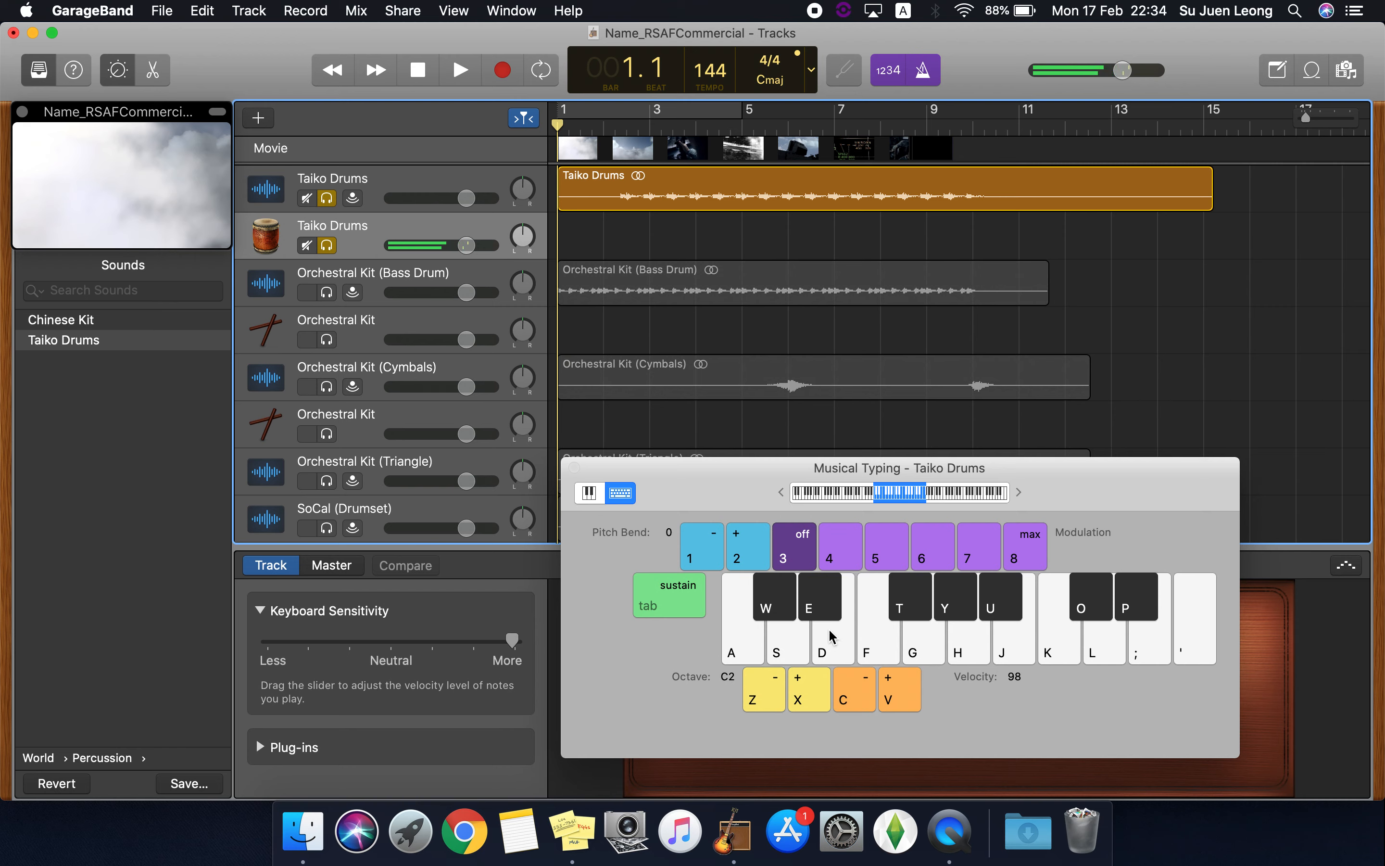
# - Lower the Musical Typing octave to C1 and test the Taiko Drums sound on the A and S keys
pyautogui.click(775, 685)
pyautogui.click(748, 645)
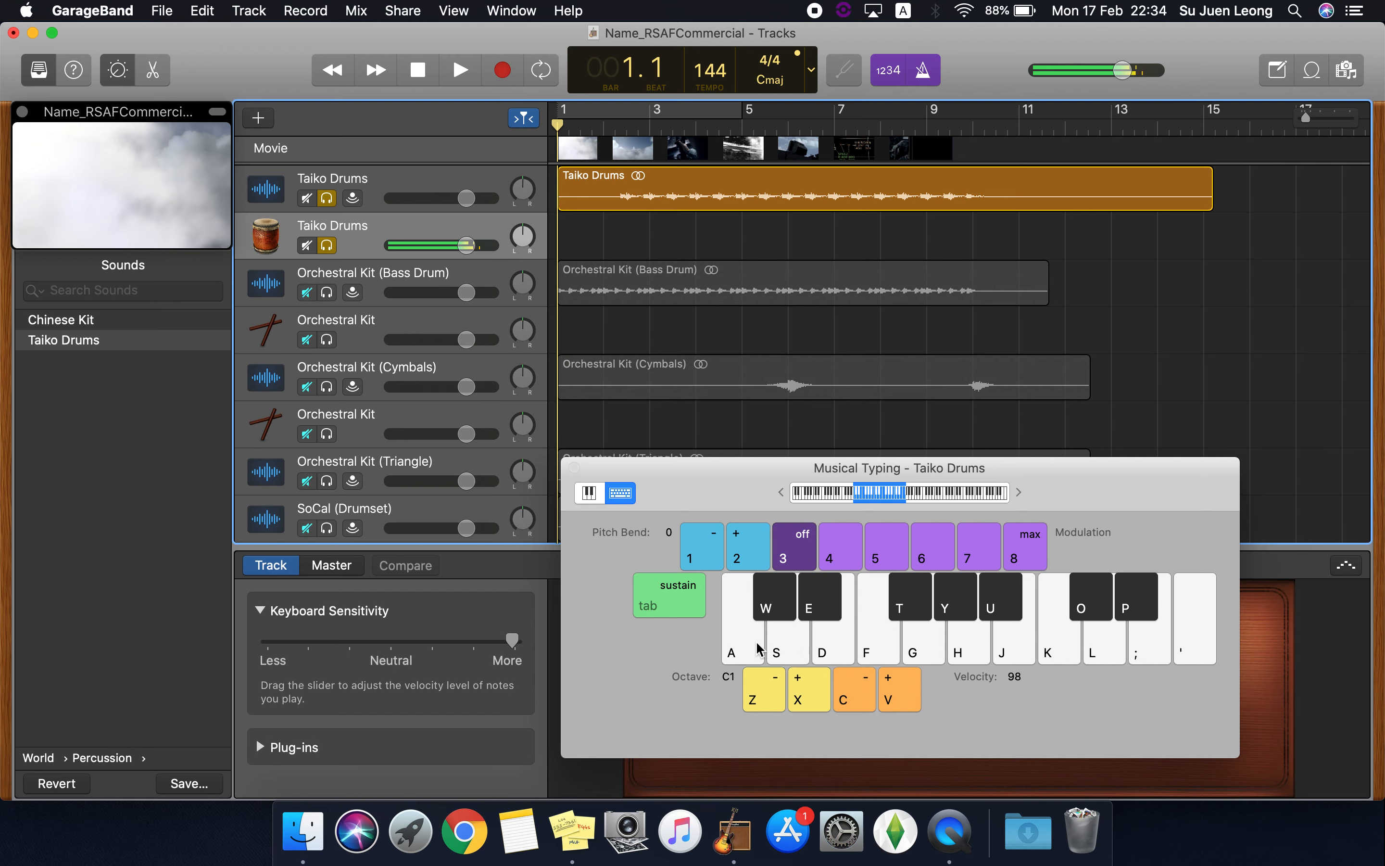
pyautogui.click(750, 635)
pyautogui.click(792, 637)
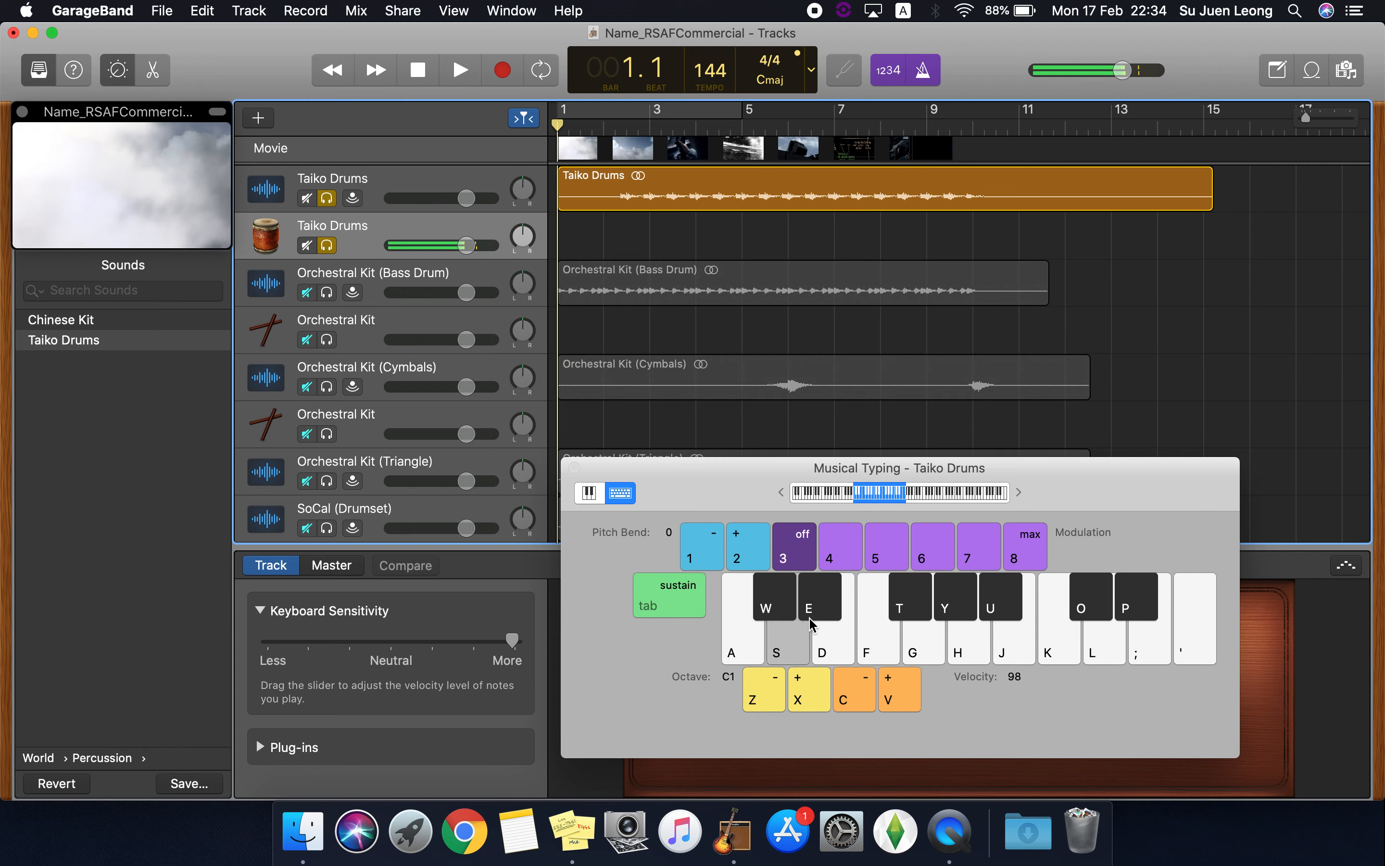
pyautogui.click(801, 639)
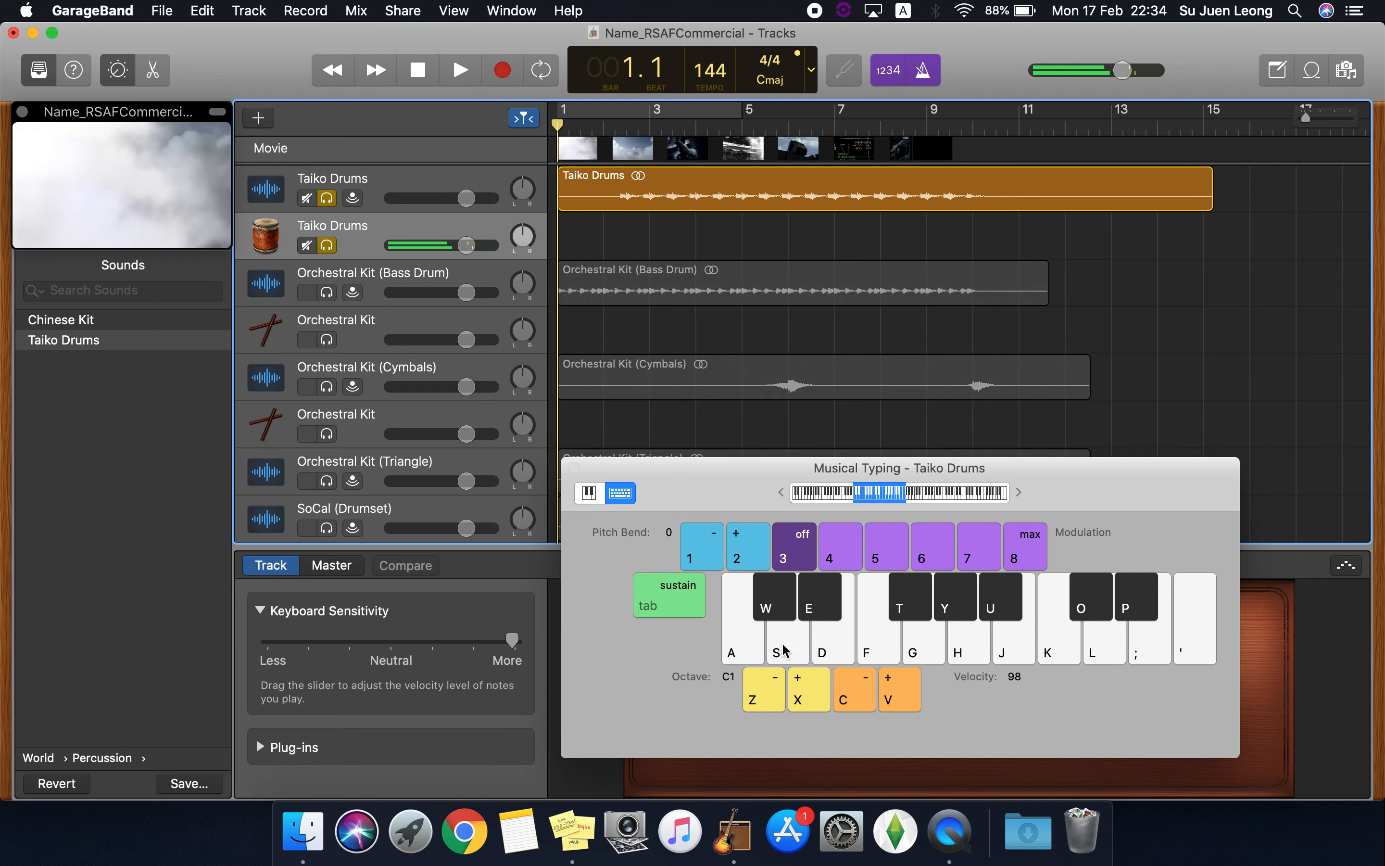
pyautogui.click(742, 646)
# - Play the Taiko Drums audio from around bar 2, stop it, and try its pattern on the S and A notes
pyautogui.click(624, 125)
pyautogui.press('space')
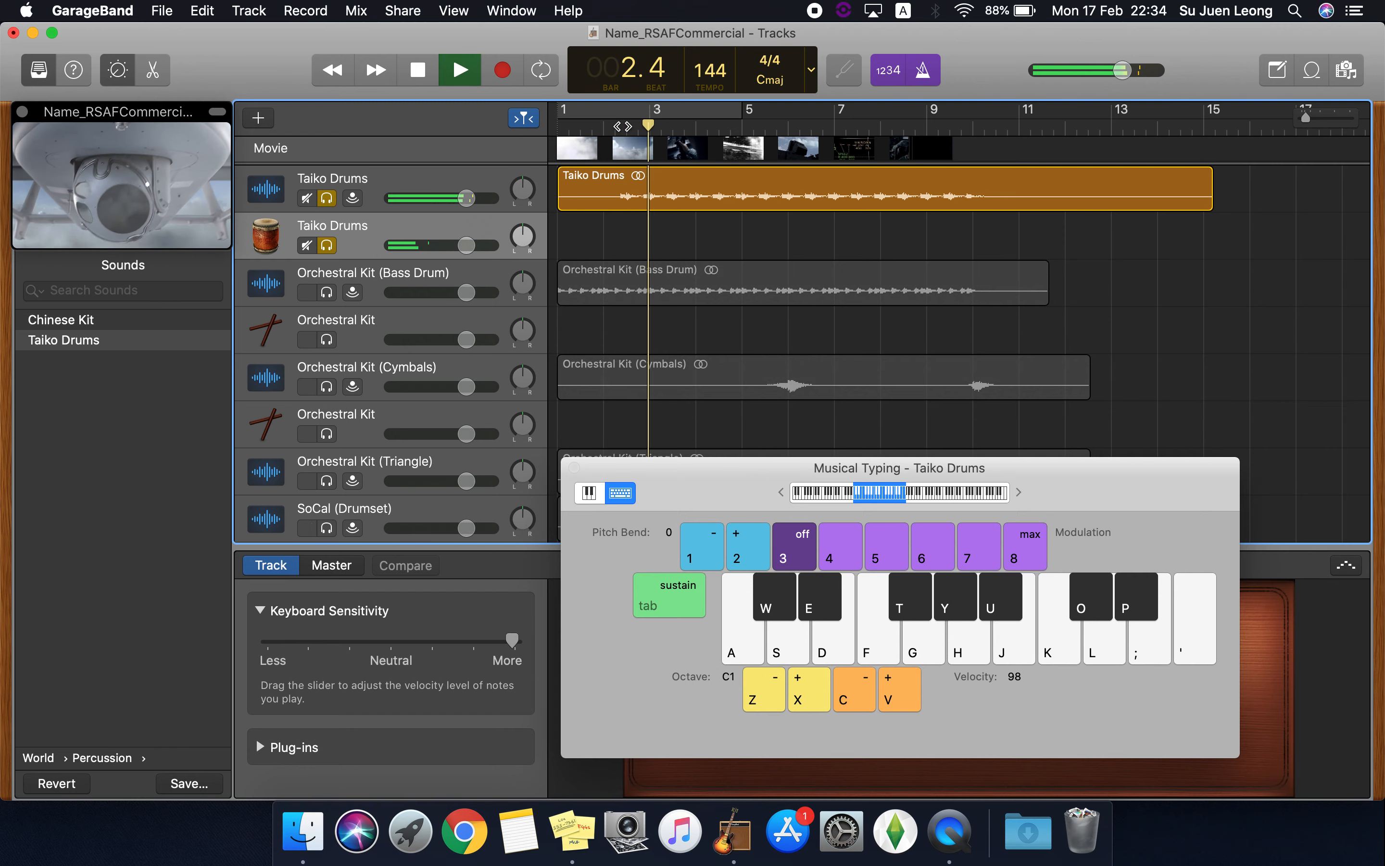
pyautogui.press('space')
pyautogui.press('s')
pyautogui.press('s')
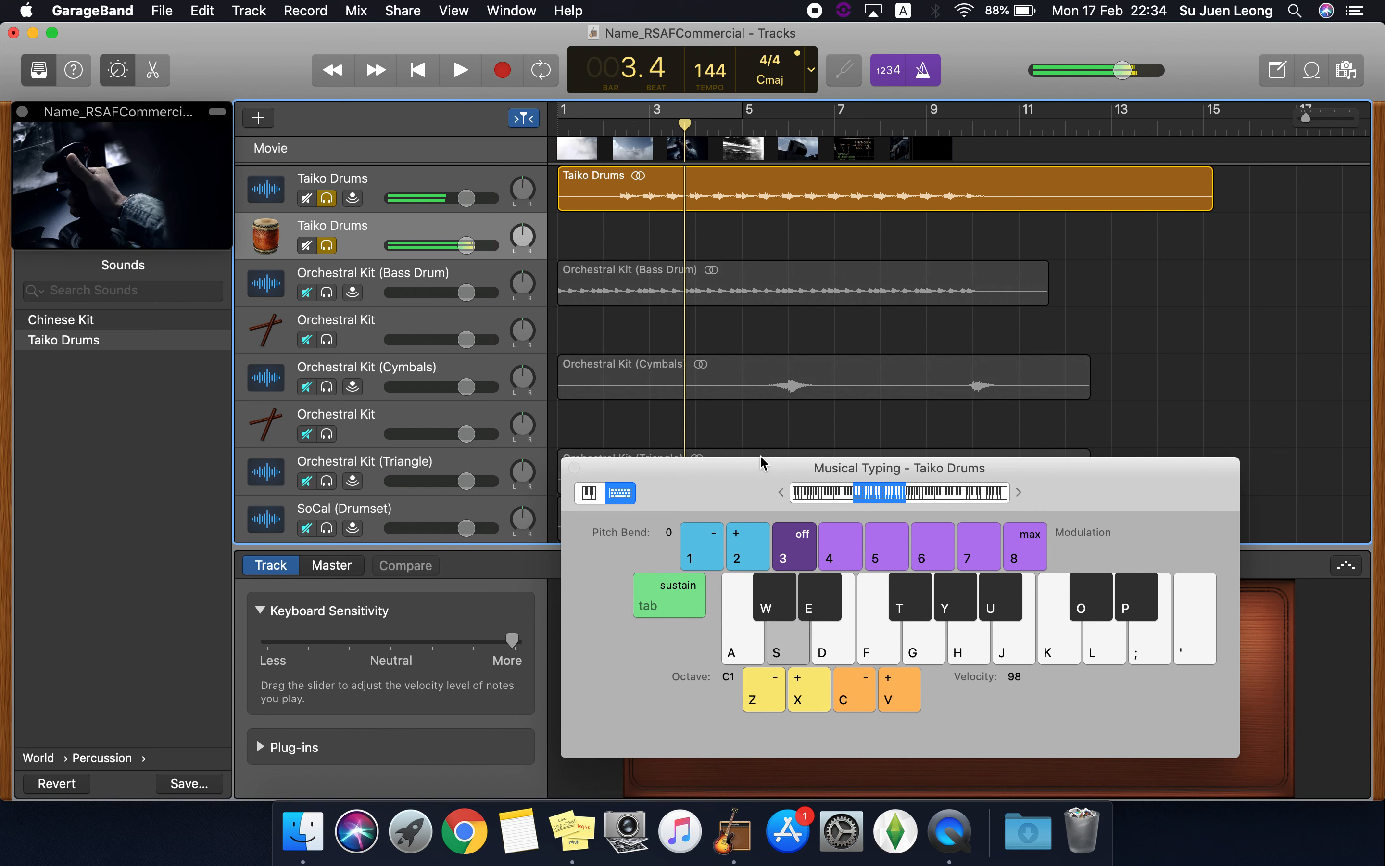
pyautogui.press('a')
pyautogui.press('a')
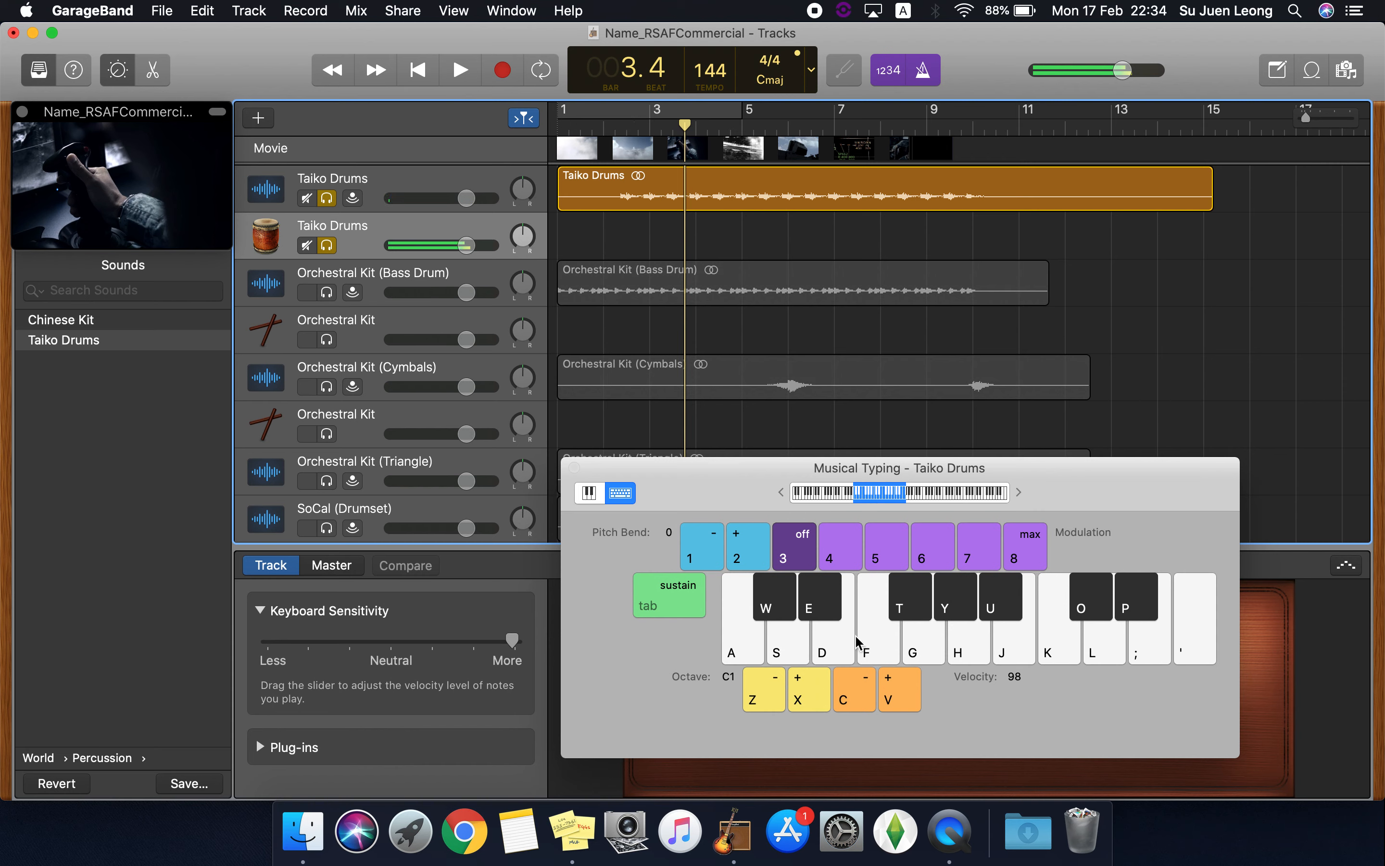
pyautogui.press('a')
pyautogui.press('s')
pyautogui.press('a')
# - Record the Taiko Drums software instrument track from the project start, playing S and A notes along with the audio until about bar 10
pyautogui.press('Return')
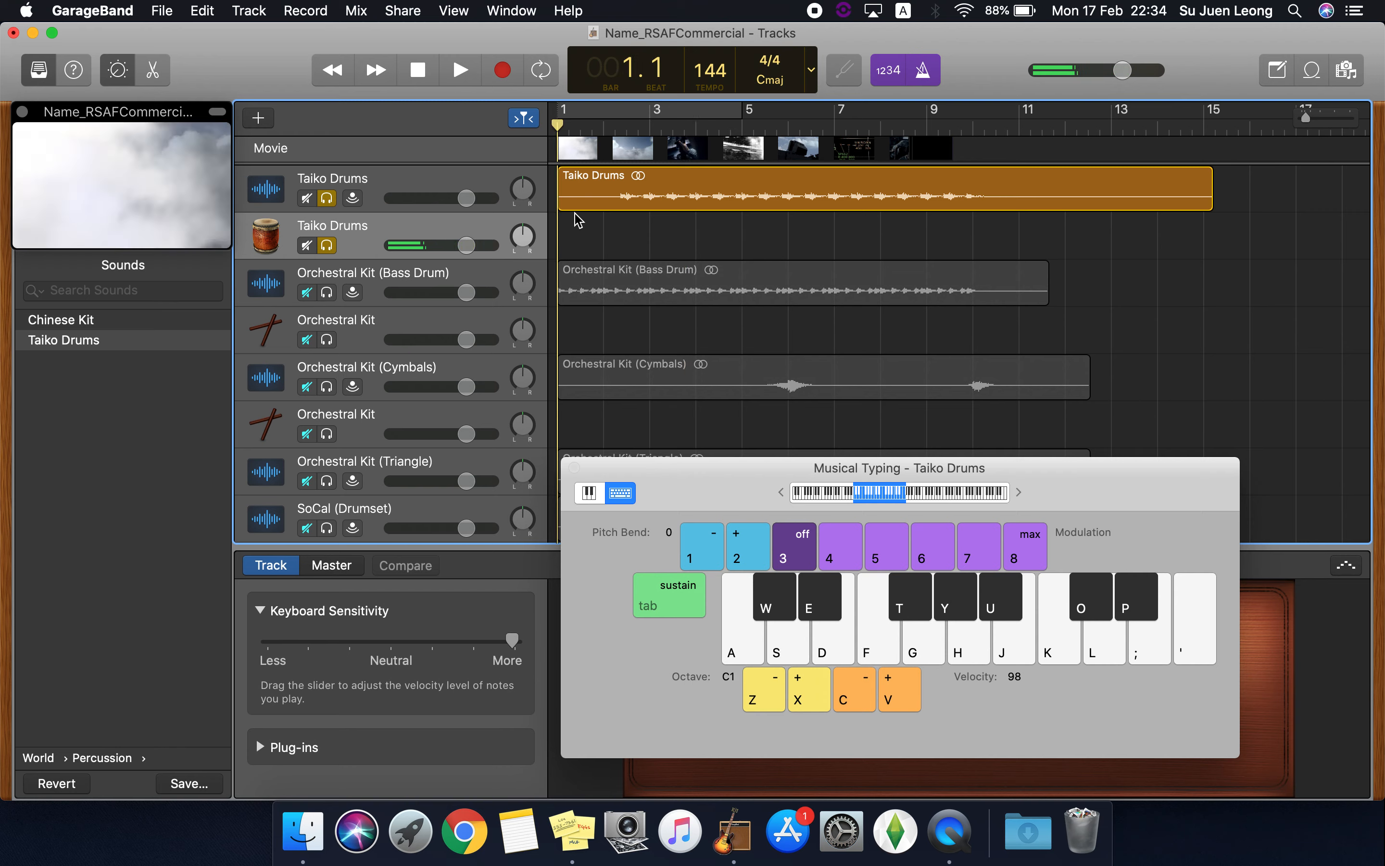
pyautogui.click(502, 71)
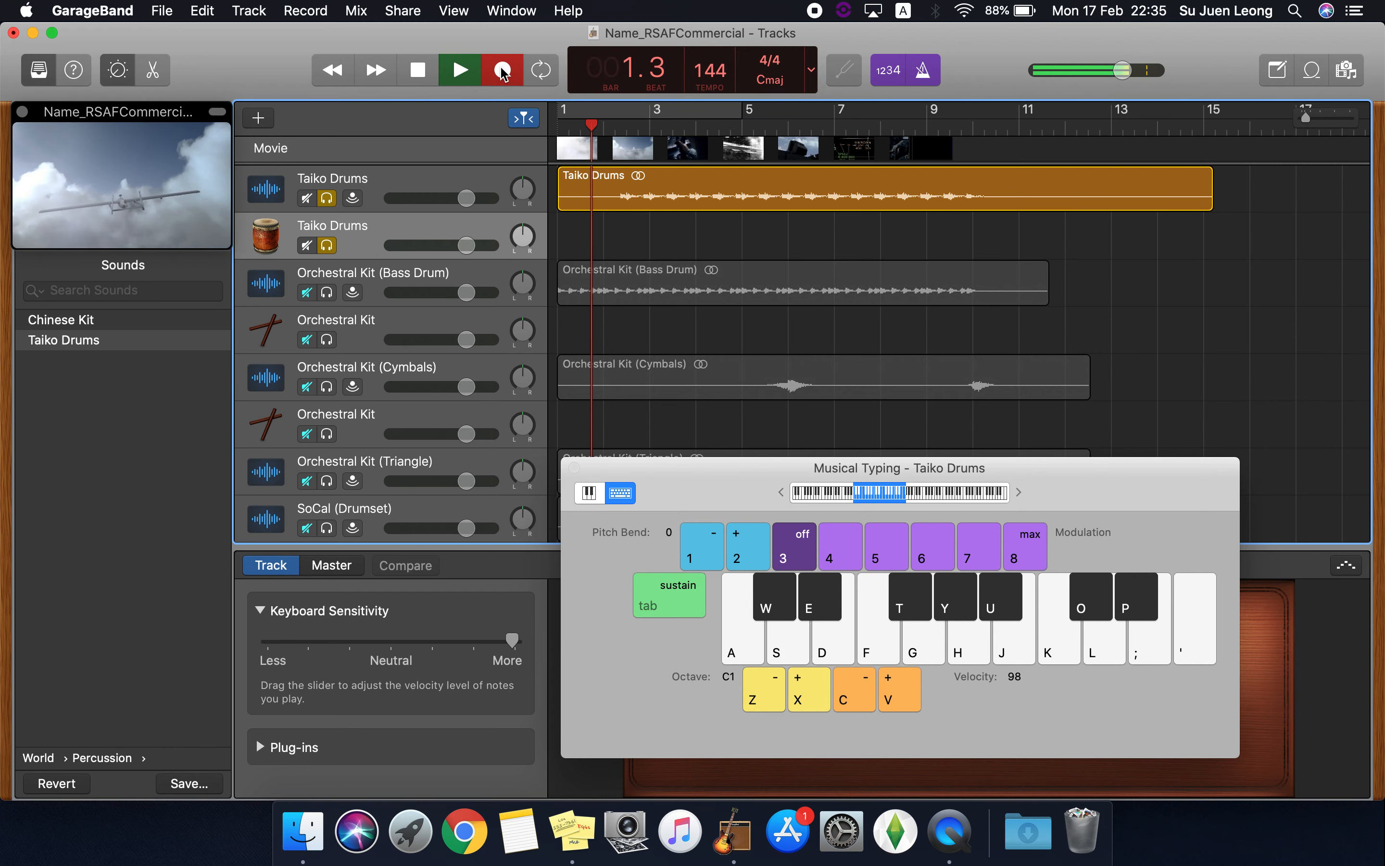
pyautogui.press('s')
pyautogui.press('a')
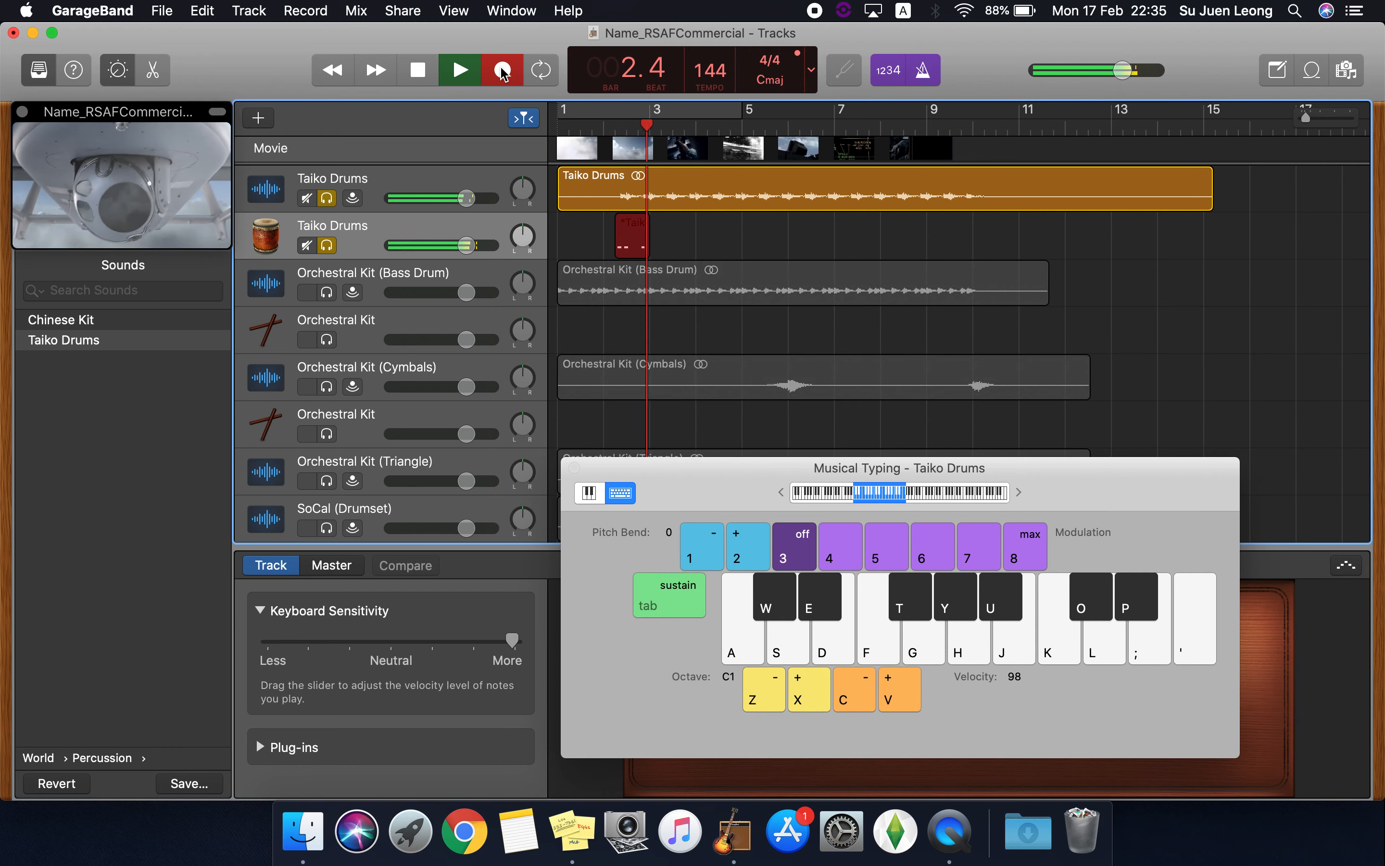
pyautogui.press('s')
pyautogui.press('a')
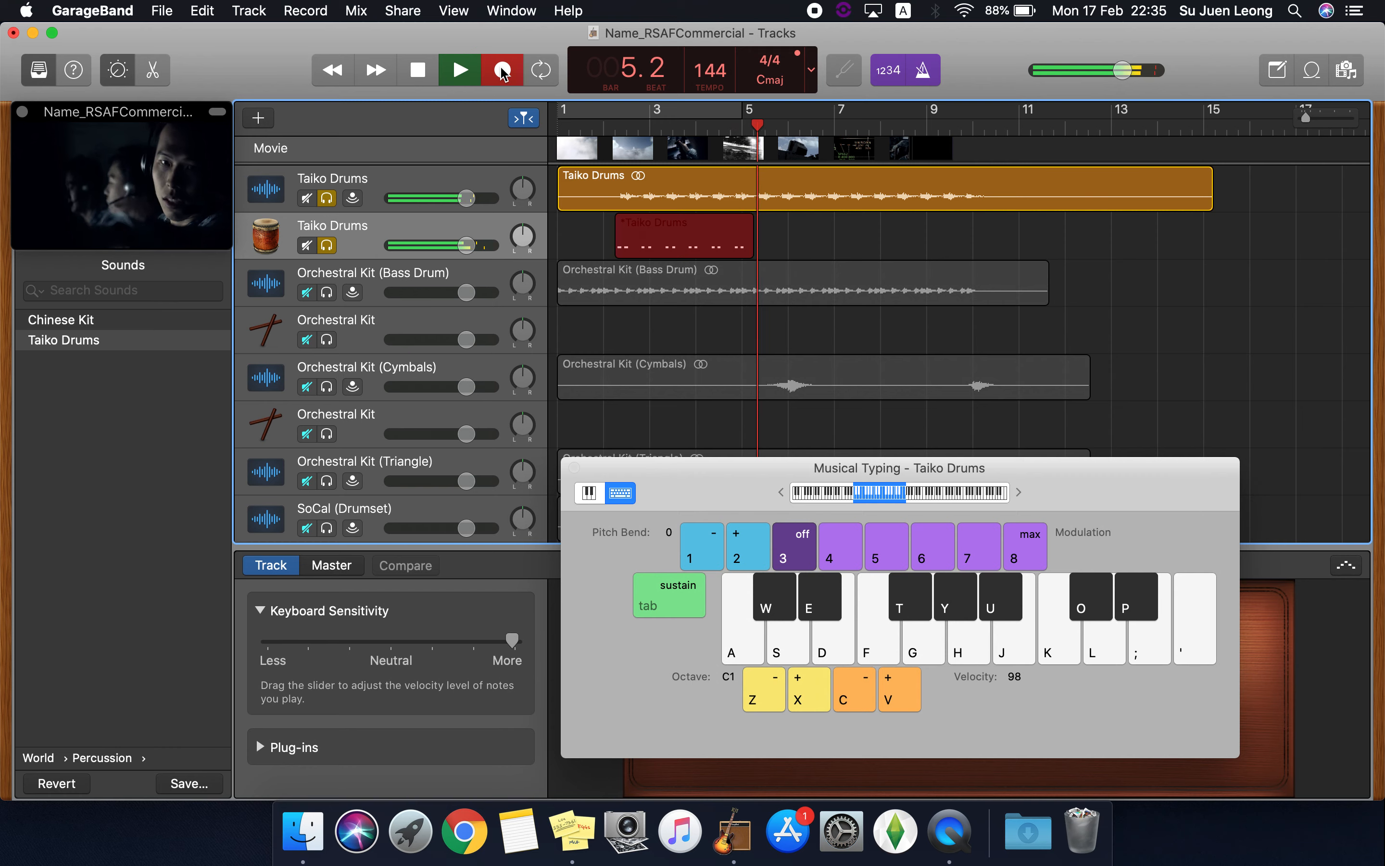
pyautogui.press('a')
pyautogui.press('a')
pyautogui.press('a')
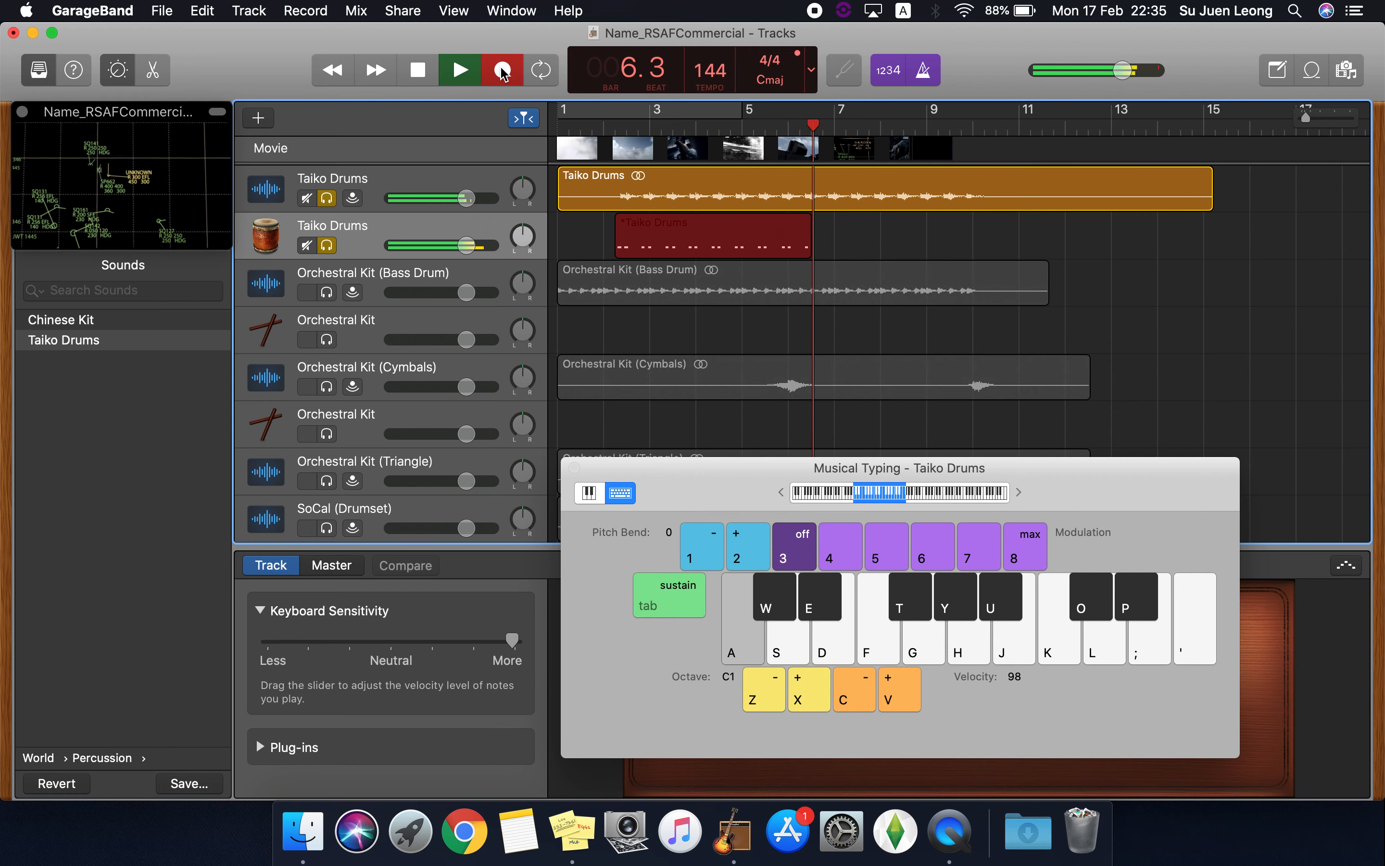
pyautogui.press('a')
pyautogui.press('a')
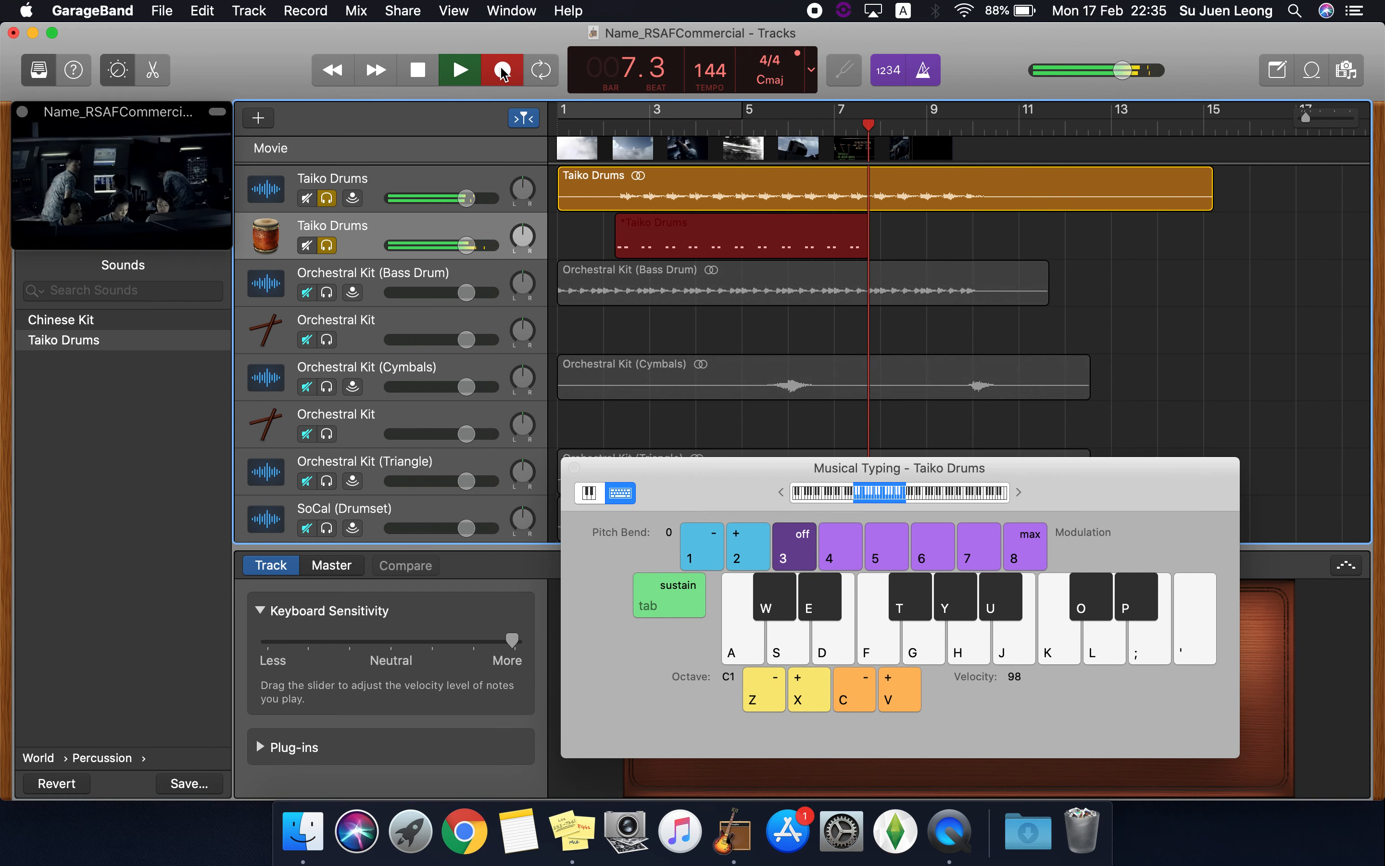
pyautogui.press('s')
pyautogui.press('s')
pyautogui.press('a')
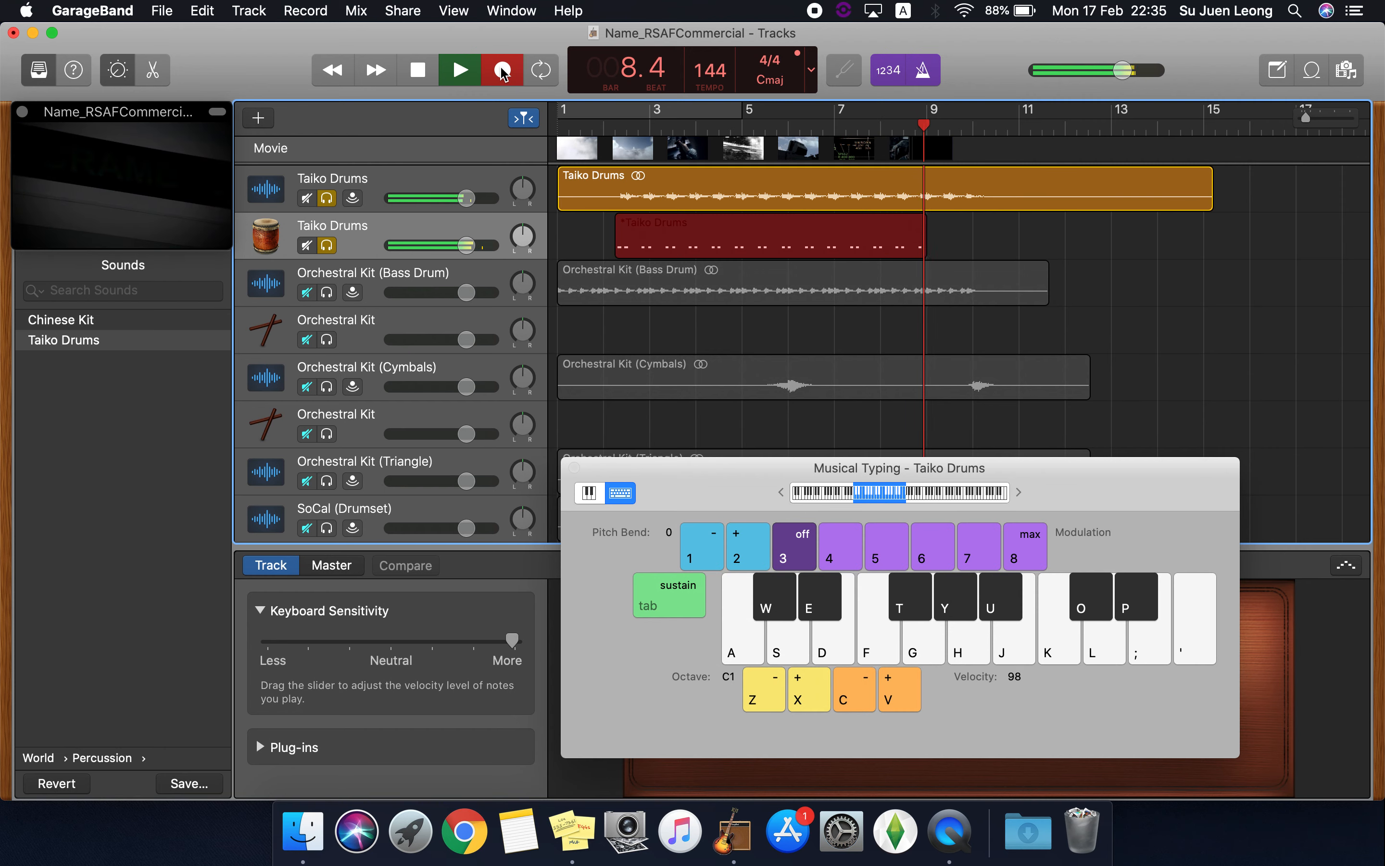
pyautogui.press('s')
pyautogui.press('s')
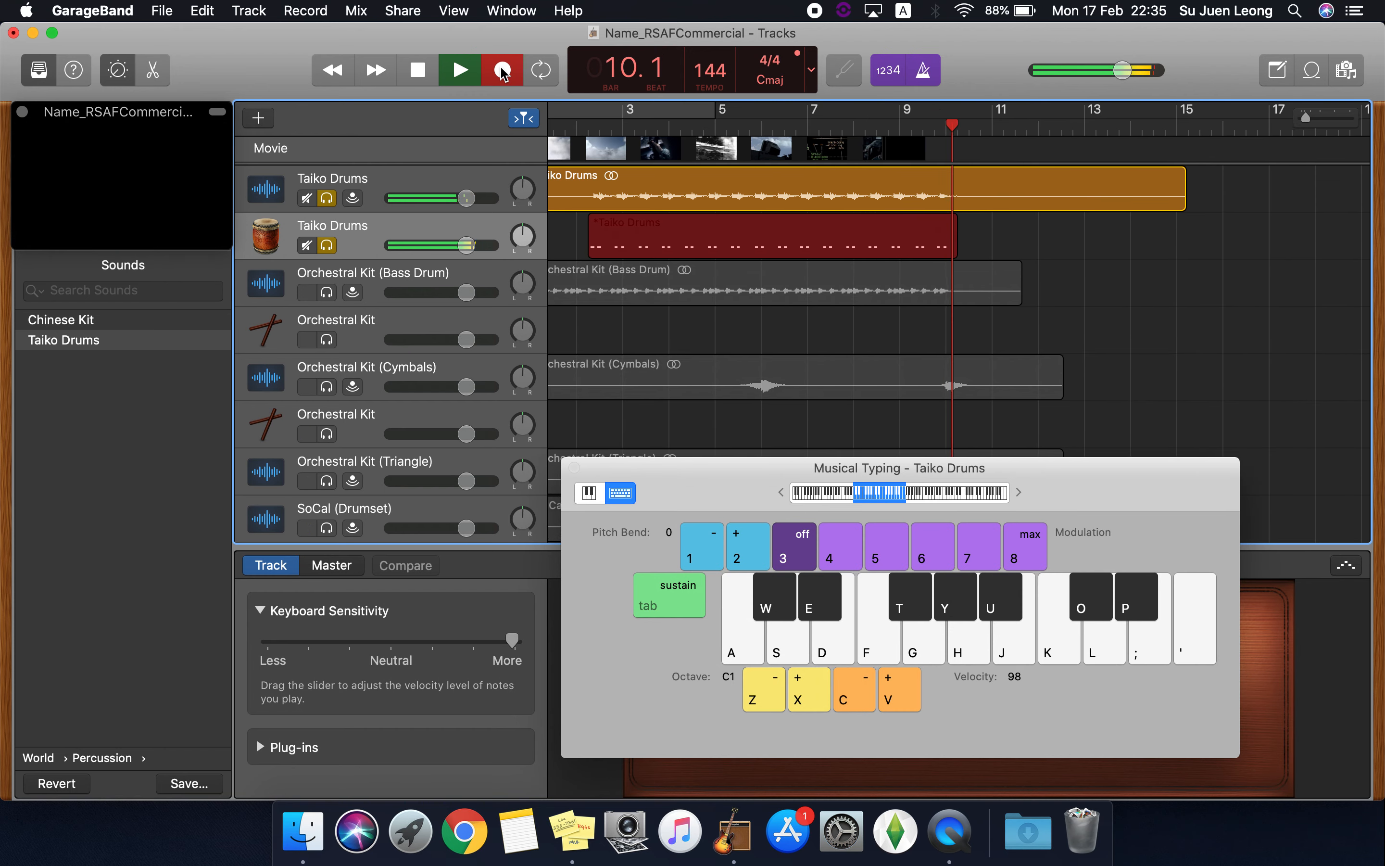
pyautogui.click(502, 70)
# - Play back the recorded Taiko Drums region with the original audio and dismiss the system overload alert
pyautogui.press('space')
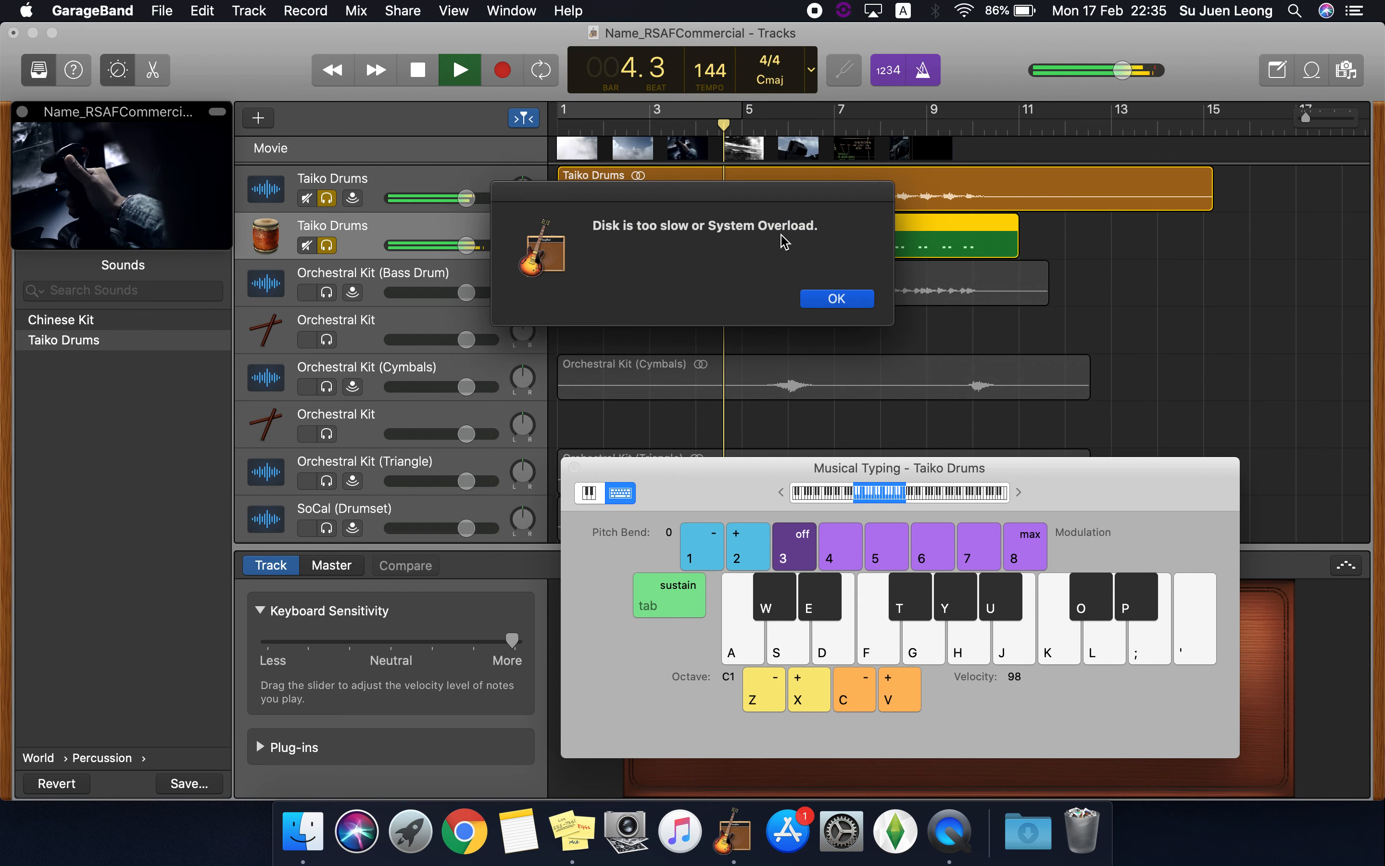
pyautogui.click(831, 295)
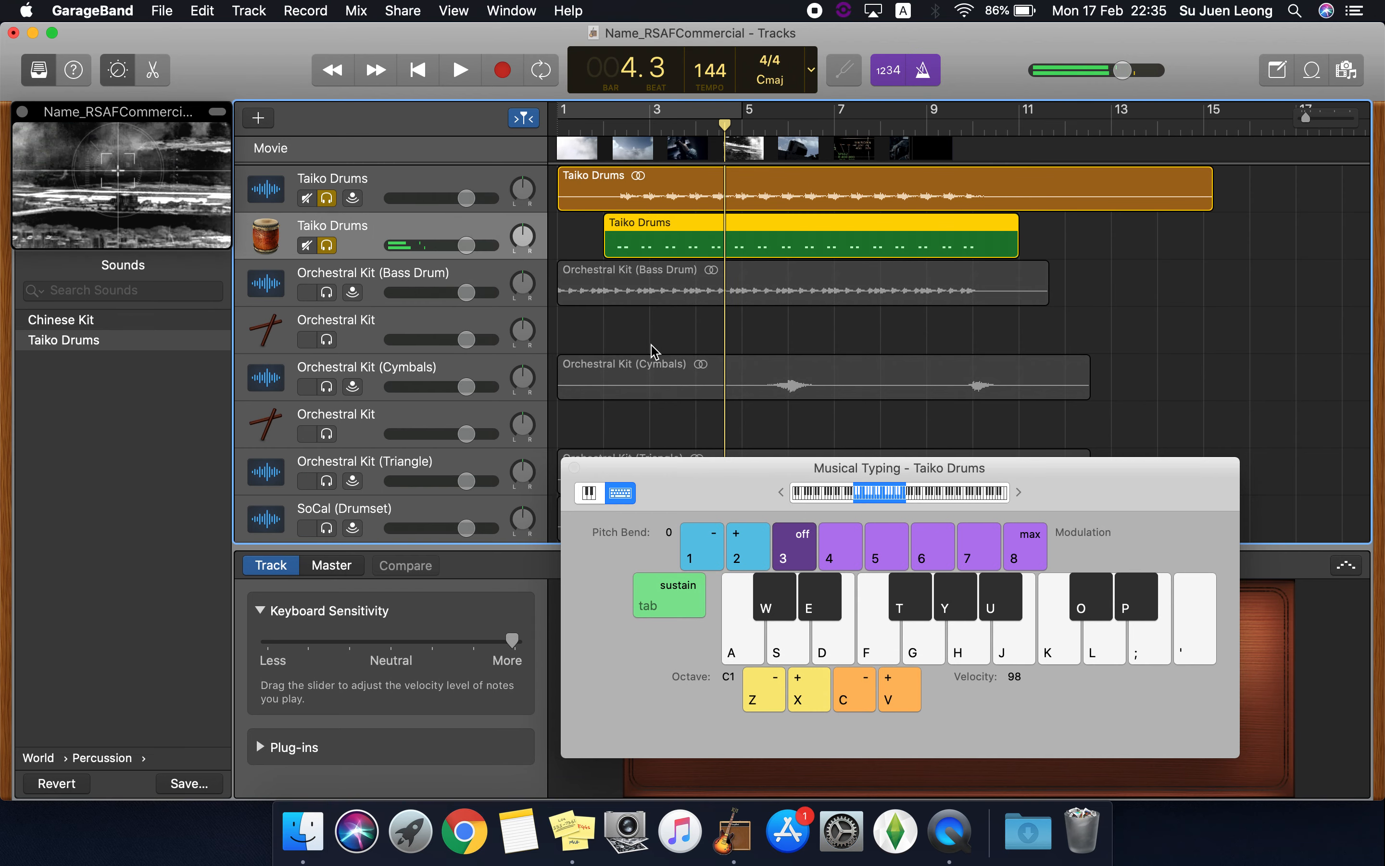
pyautogui.scroll(-1, 653, 351)
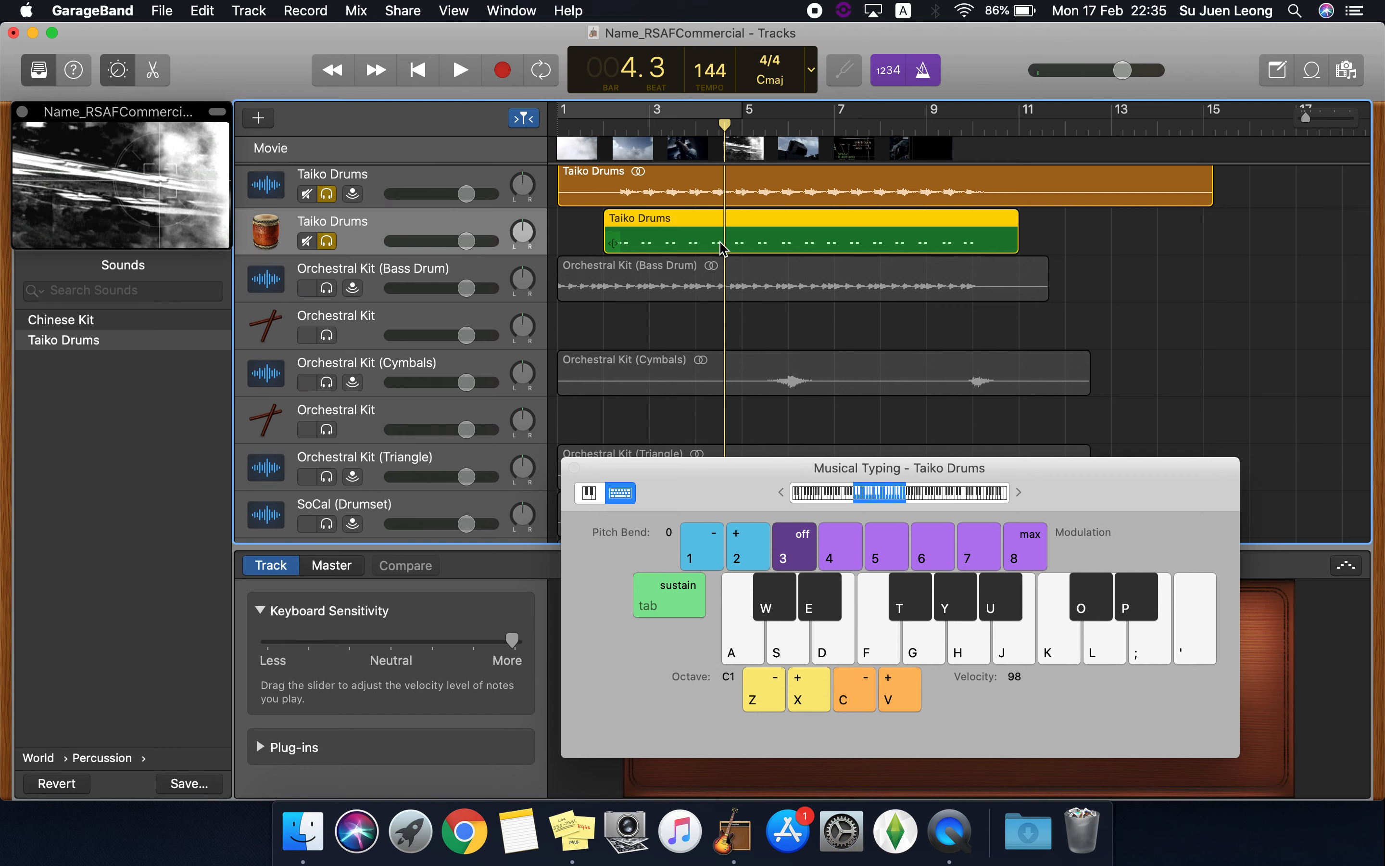
pyautogui.click(811, 327)
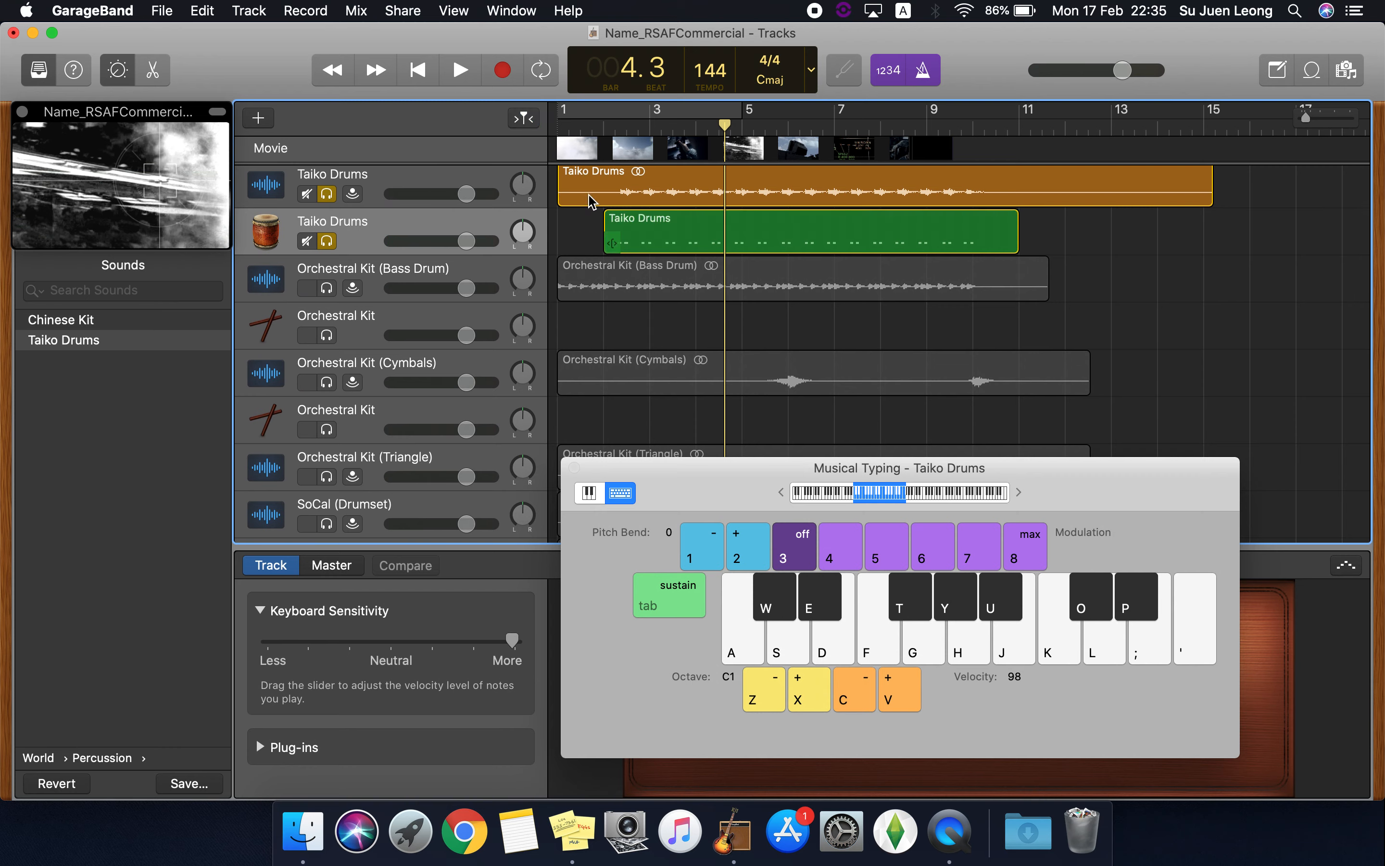
# - Save the Name_RSAFCommercial project with the recorded Taiko Drums part
pyautogui.scroll(1, 346, 229)
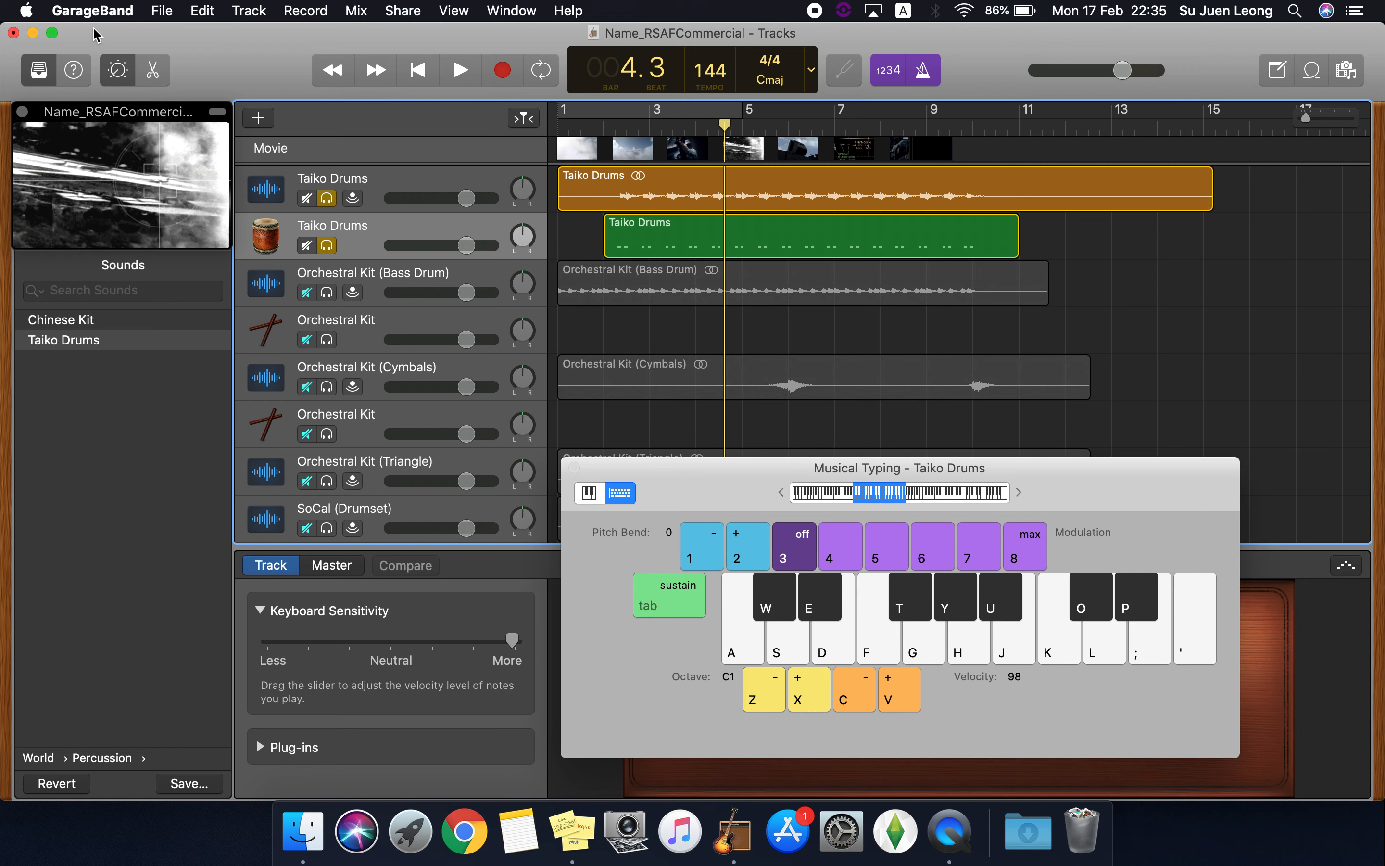
pyautogui.click(159, 12)
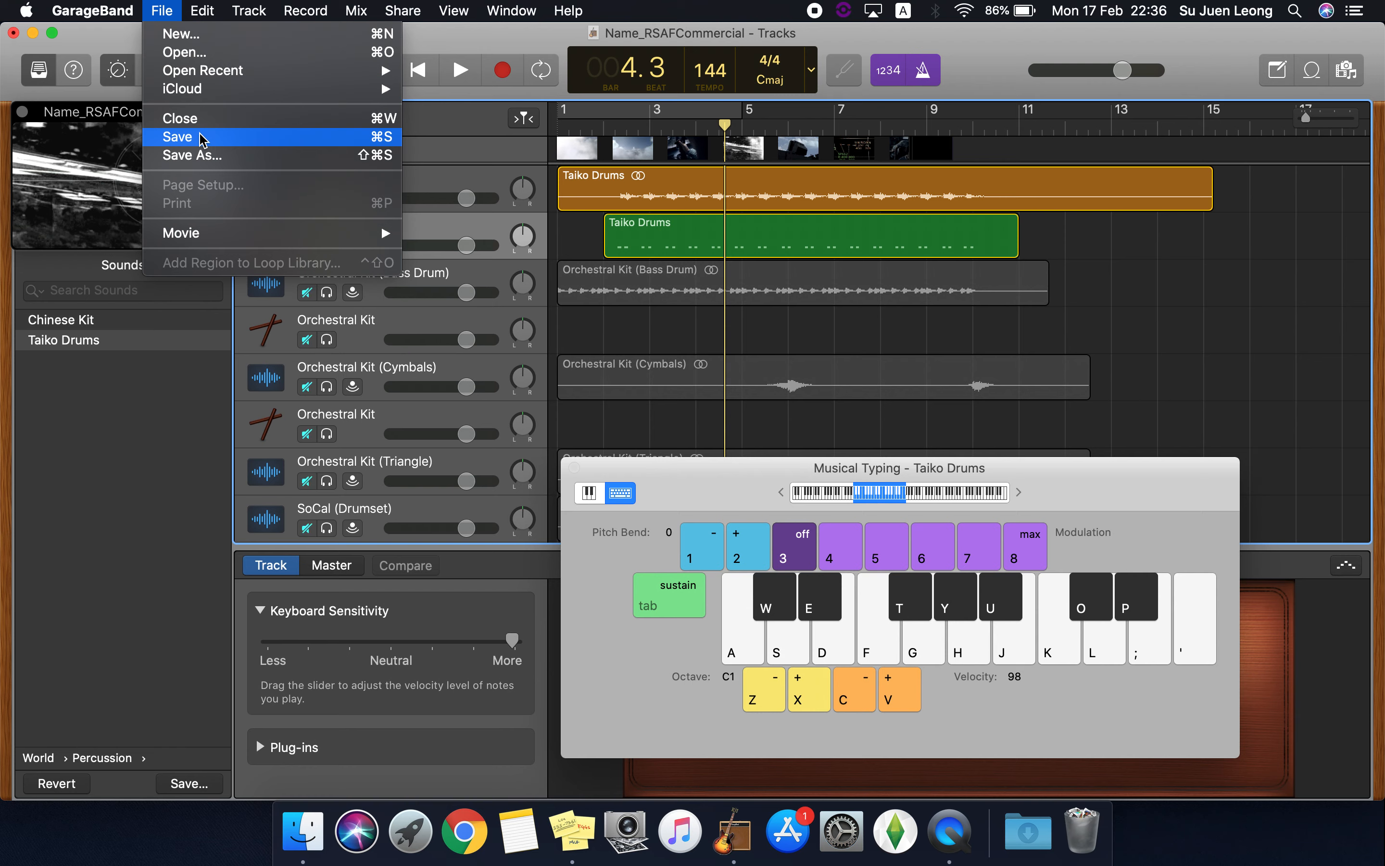
pyautogui.click(202, 139)
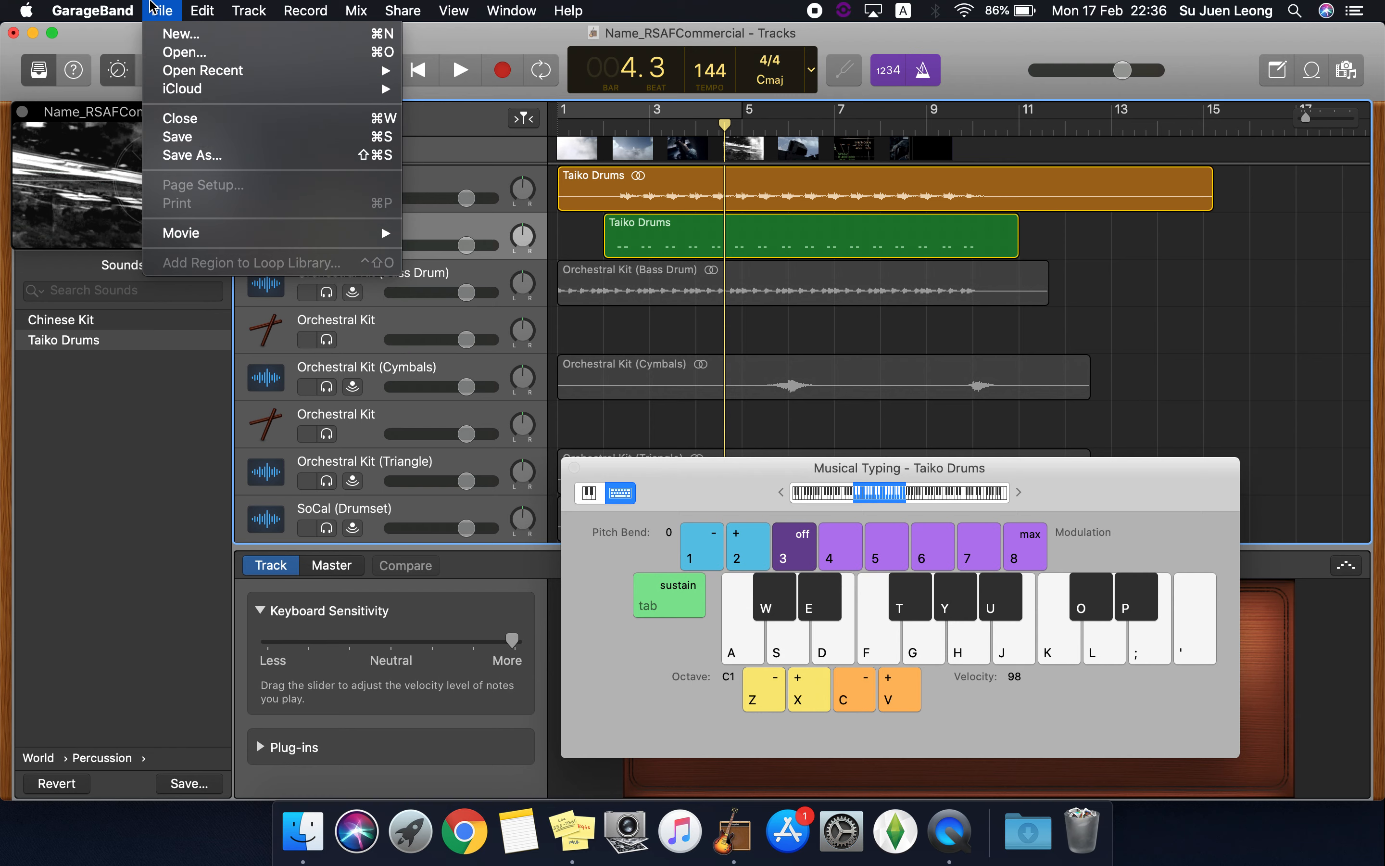